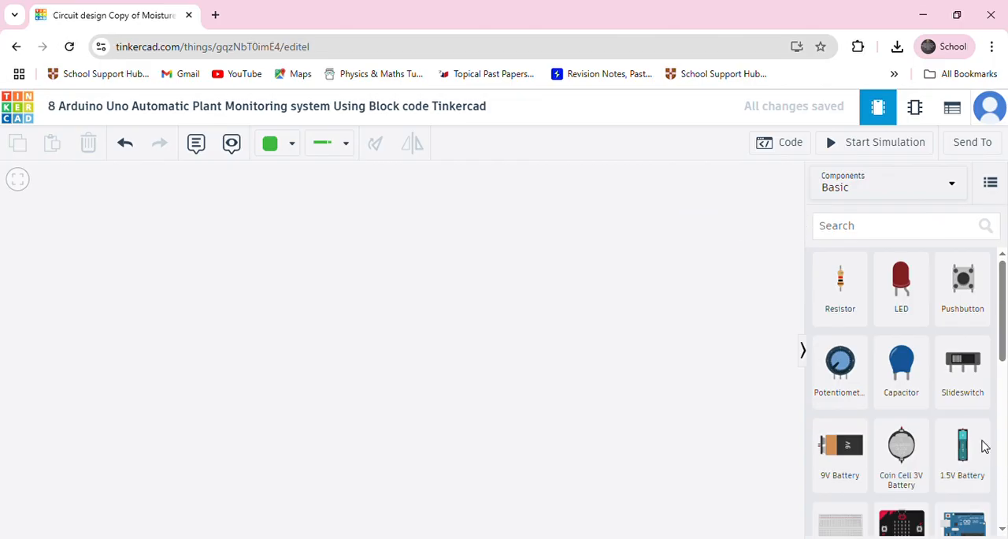
# Place an Arduino Uno R3 in the workspace and add a Soil Moisture Sensor to the right of the board.
pyautogui.moveTo(971, 520); pyautogui.dragTo(279, 373)
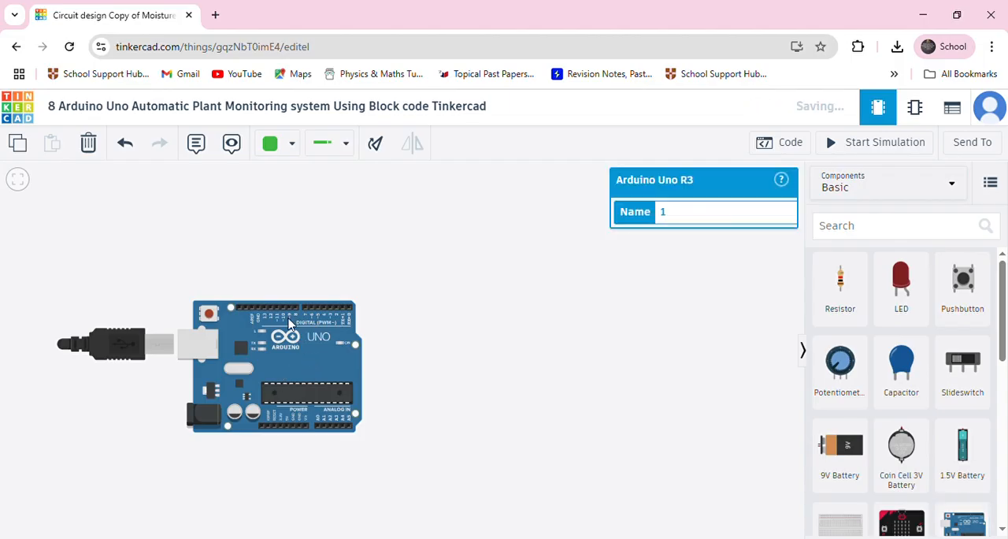
pyautogui.moveTo(264, 370); pyautogui.dragTo(232, 374)
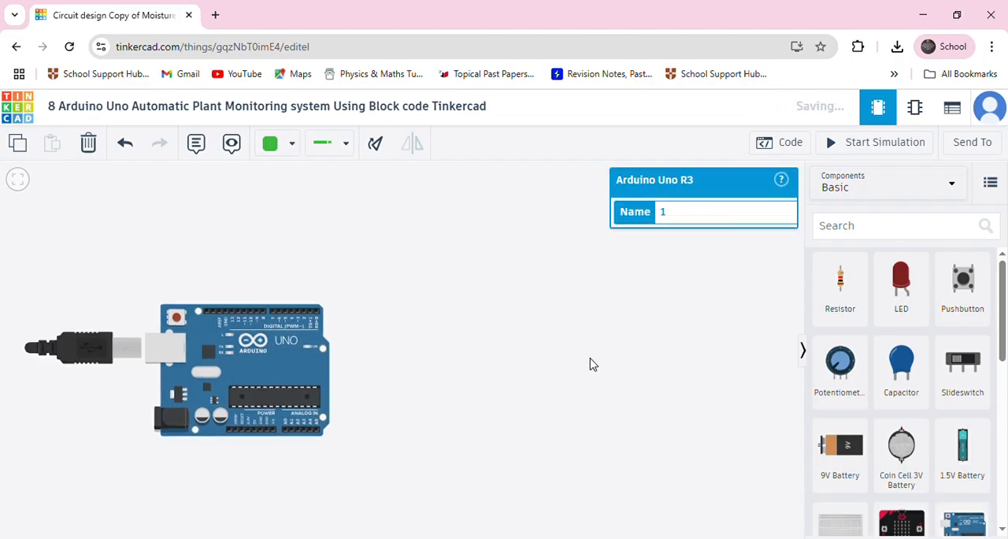
pyautogui.click(865, 229)
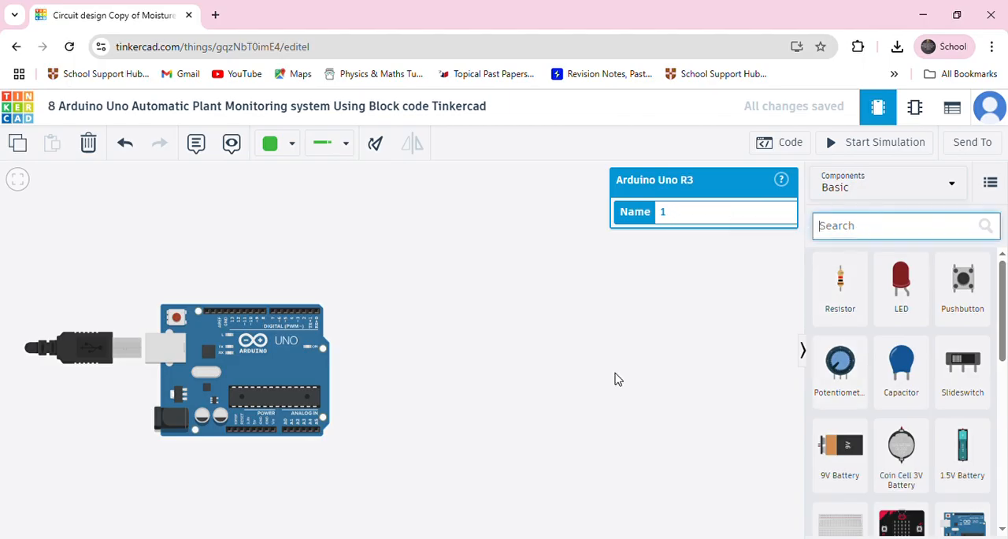
pyautogui.write('soil')
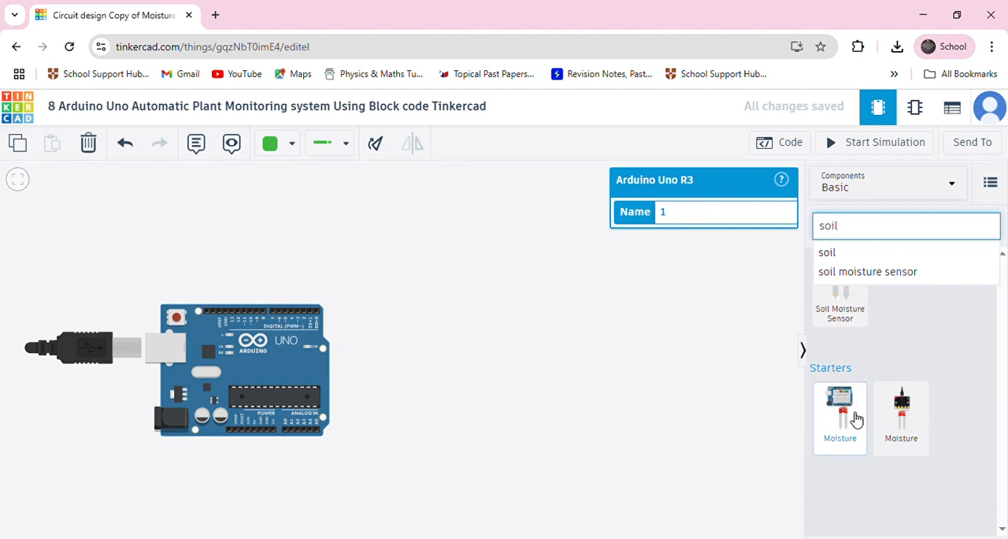
pyautogui.click(785, 324)
pyautogui.moveTo(840, 284); pyautogui.dragTo(408, 372)
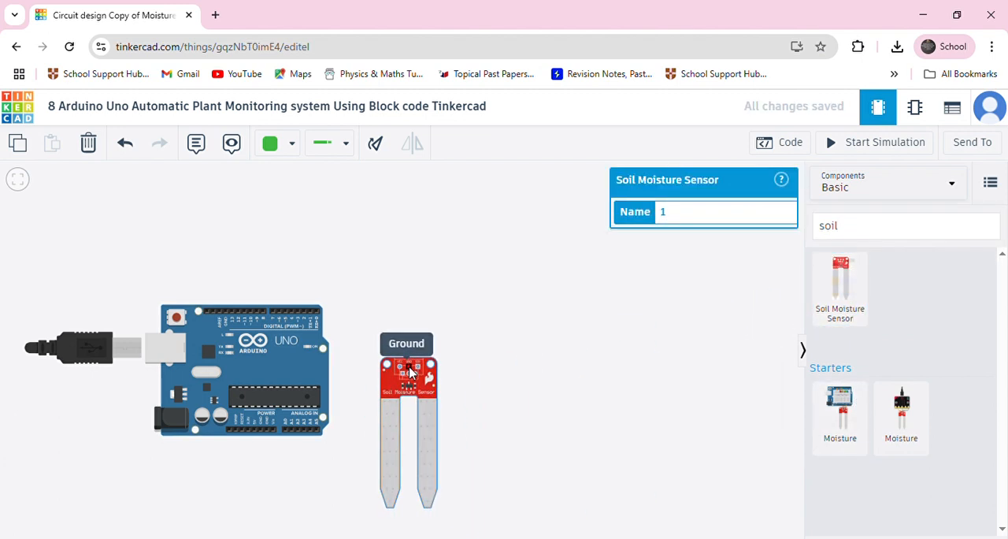
# Find the DC Motor in the component library and place it above the Arduino Uno.
pyautogui.click(864, 228)
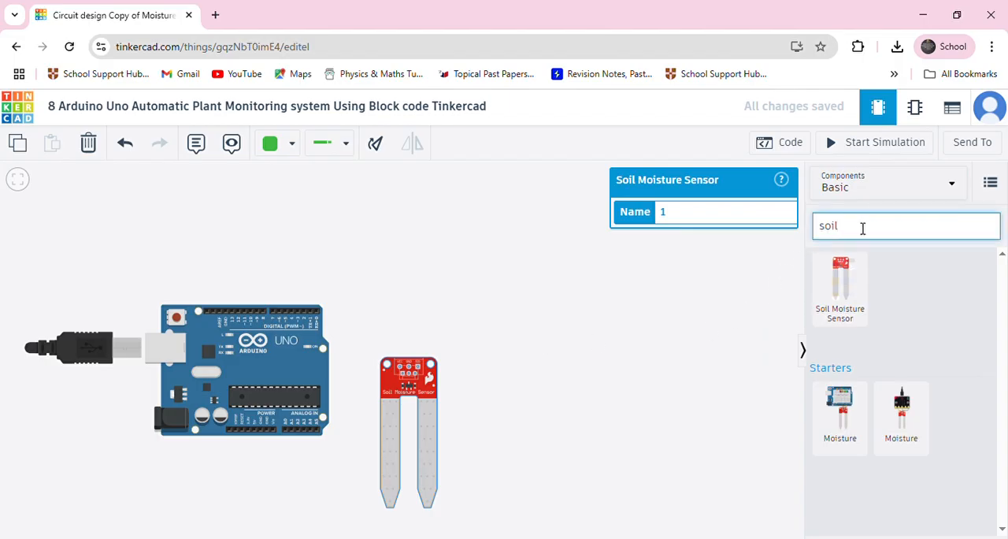
pyautogui.click(863, 228)
pyautogui.press('BackSpace')
pyautogui.press('BackSpace')
pyautogui.press('BackSpace')
pyautogui.press('BackSpace')
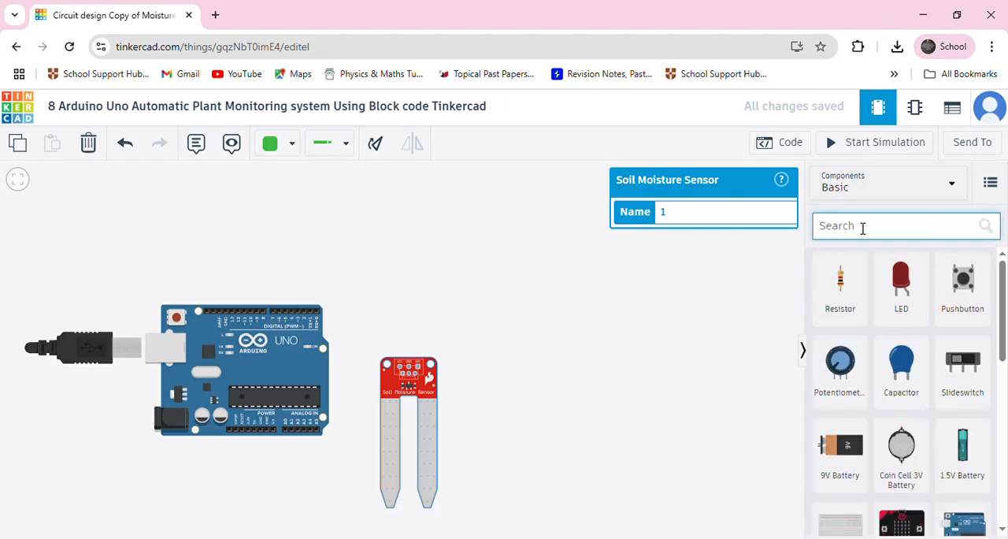
pyautogui.write('dc mo')
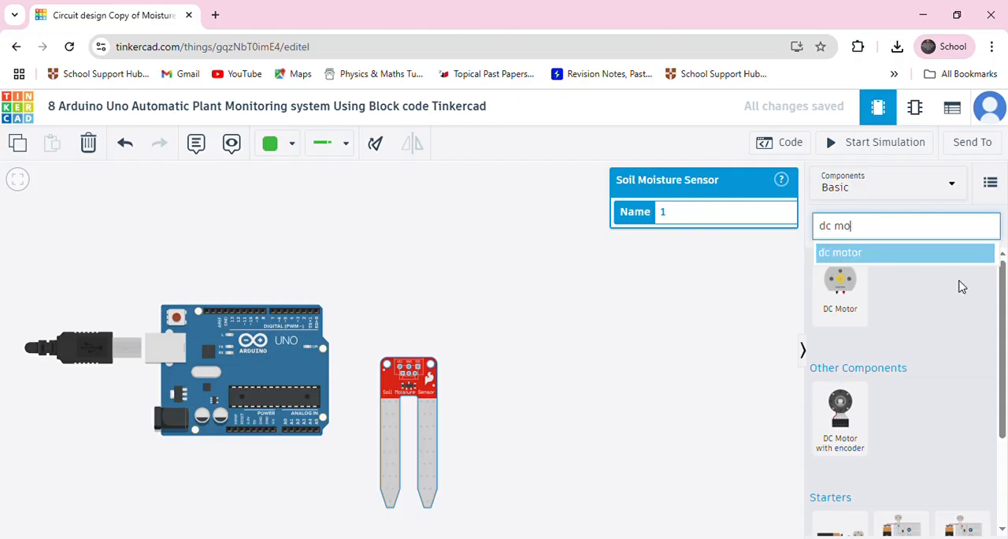
pyautogui.moveTo(866, 293); pyautogui.dragTo(285, 276)
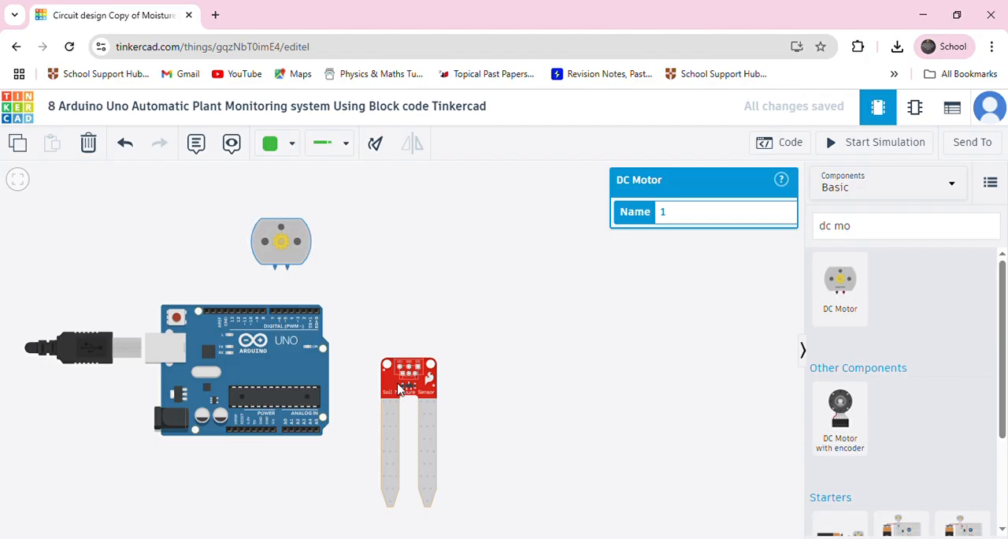
pyautogui.scroll(2, 404, 399)
pyautogui.scroll(-1, 399, 402)
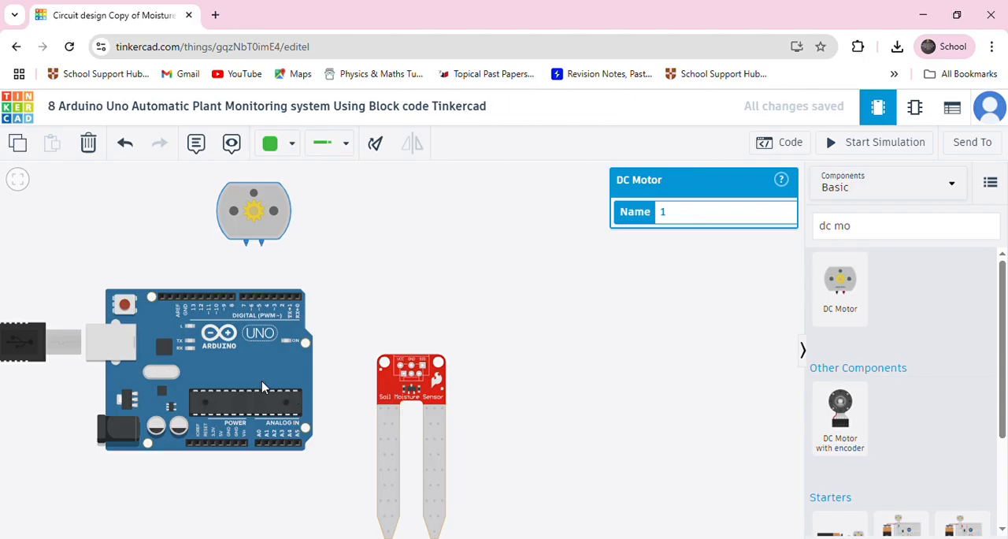
pyautogui.moveTo(229, 379); pyautogui.dragTo(244, 372)
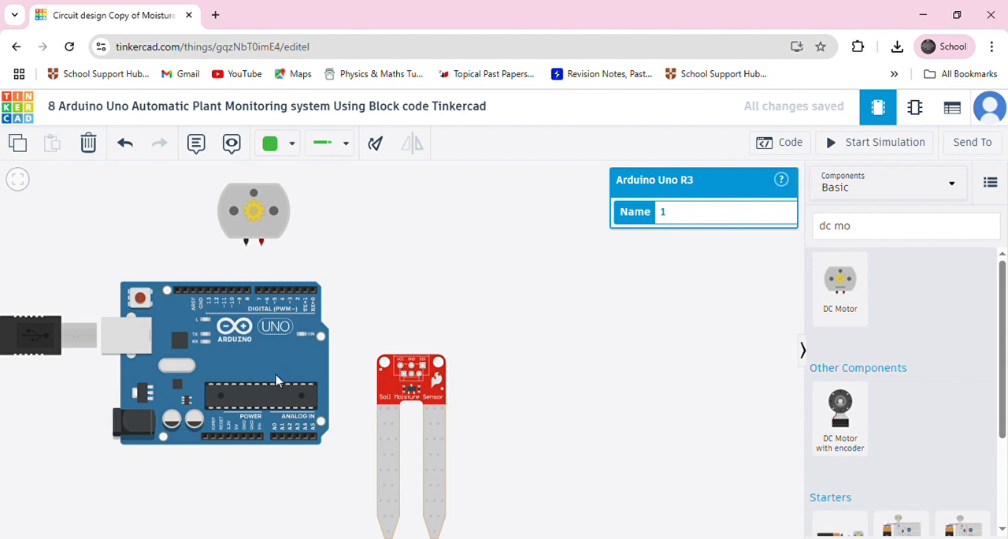
pyautogui.click(381, 389)
pyautogui.moveTo(381, 390); pyautogui.dragTo(401, 368)
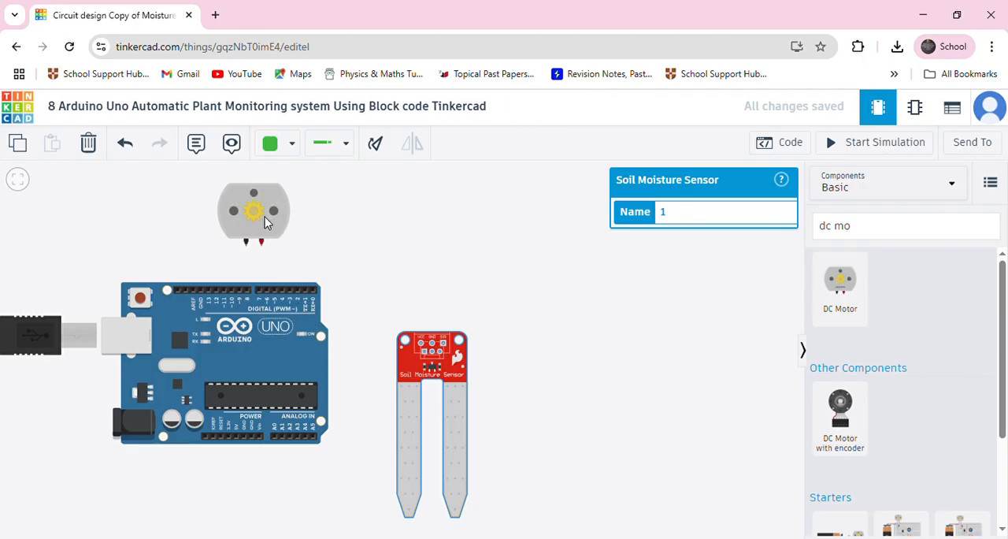
pyautogui.moveTo(234, 264); pyautogui.dragTo(242, 289)
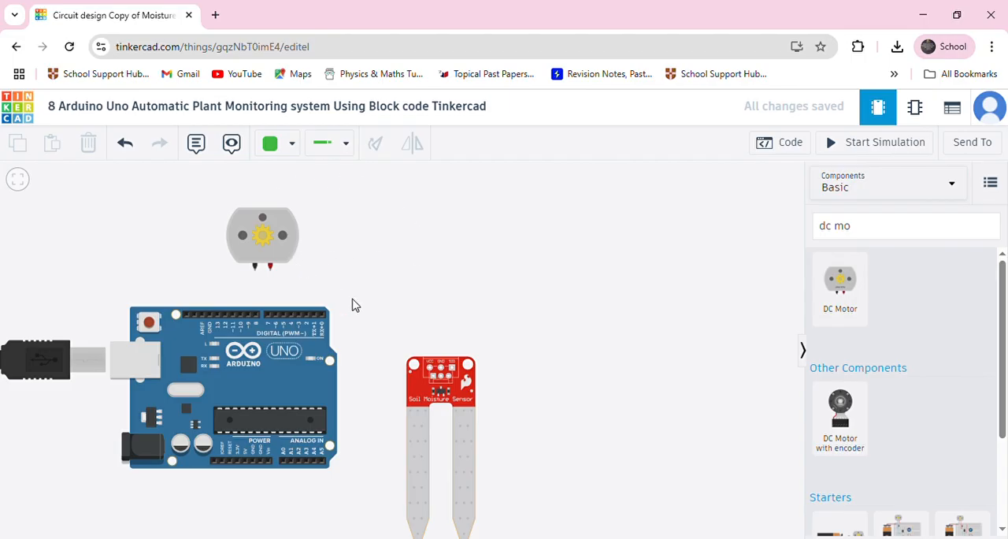
pyautogui.moveTo(431, 398)
pyautogui.mouseDown()
pyautogui.moveTo(411, 366)
pyautogui.moveTo(425, 386)
pyautogui.mouseUp()
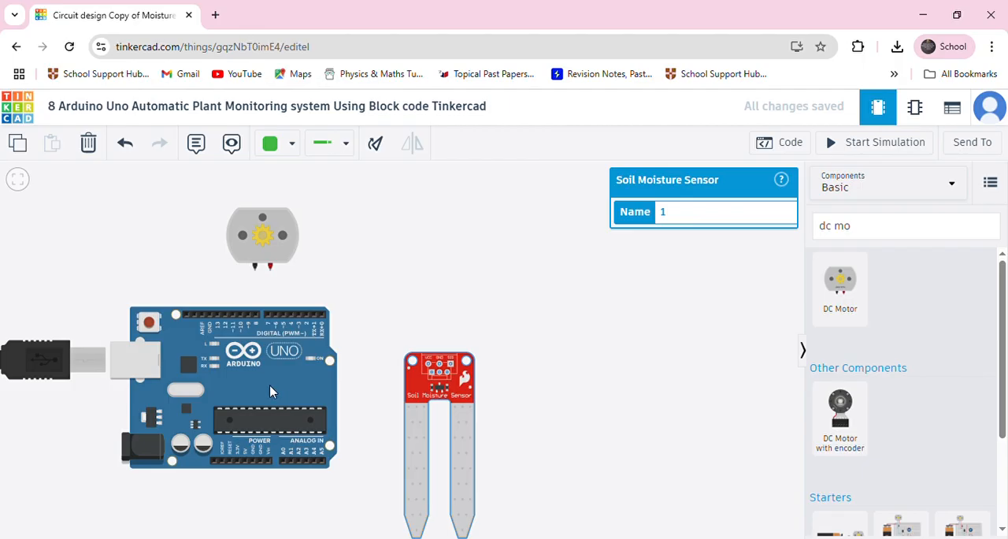
pyautogui.moveTo(277, 393); pyautogui.dragTo(266, 382)
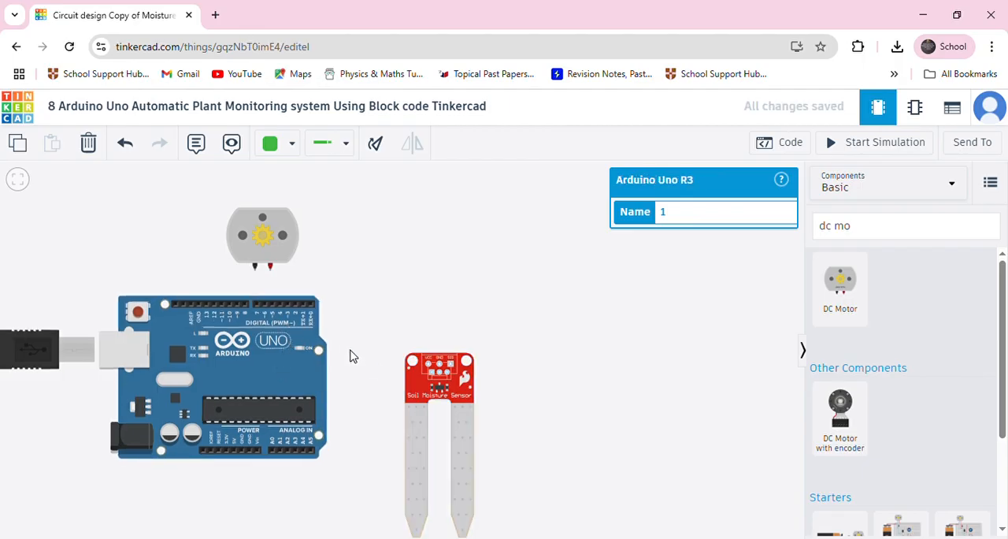
pyautogui.click(413, 388)
pyautogui.moveTo(413, 387)
pyautogui.mouseDown()
pyautogui.moveTo(385, 382)
pyautogui.moveTo(394, 348)
pyautogui.moveTo(386, 377)
pyautogui.moveTo(440, 376)
pyautogui.moveTo(431, 395)
pyautogui.mouseUp()
pyautogui.moveTo(285, 379)
pyautogui.mouseDown()
pyautogui.moveTo(282, 388)
pyautogui.moveTo(295, 390)
pyautogui.mouseUp()
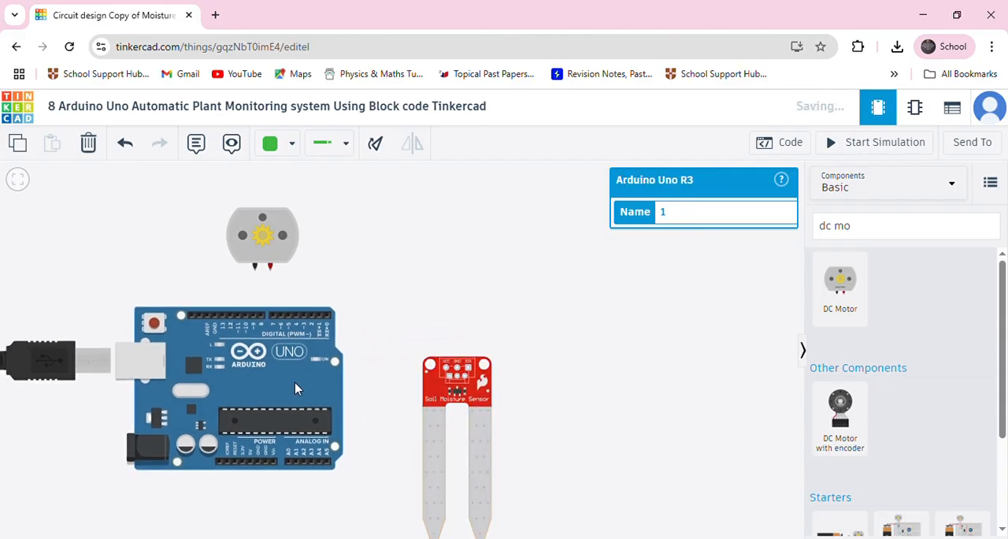
pyautogui.click(429, 392)
pyautogui.moveTo(252, 253); pyautogui.dragTo(275, 246)
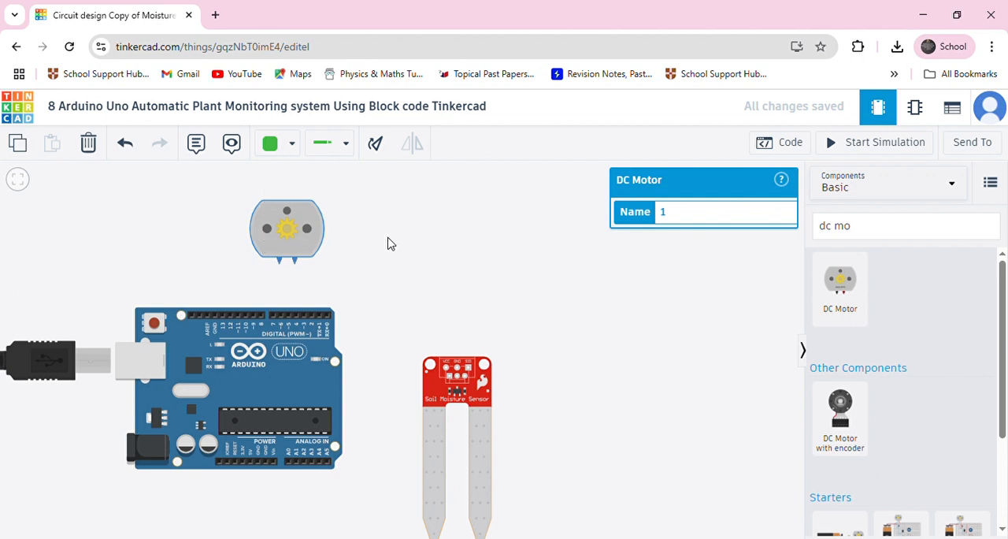
pyautogui.moveTo(263, 250); pyautogui.dragTo(261, 258)
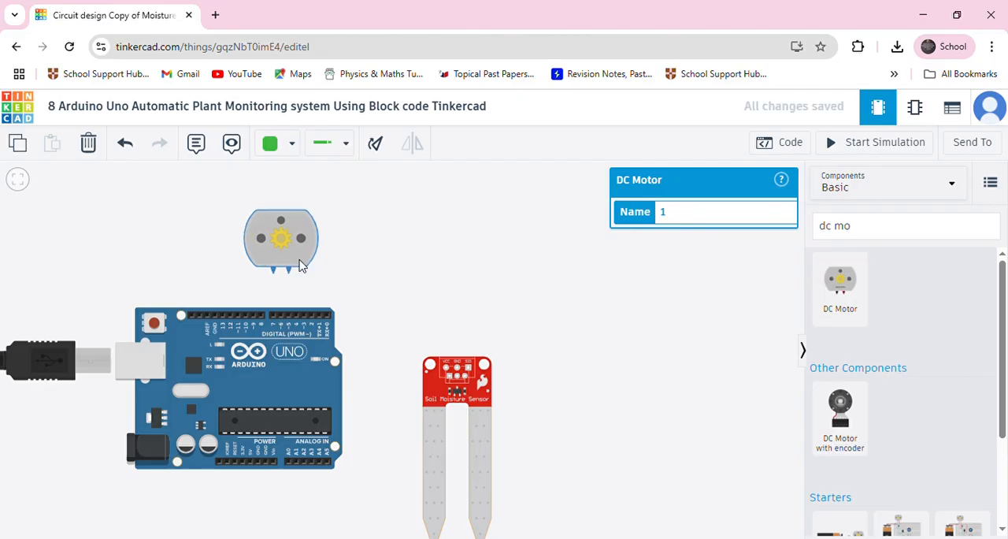
pyautogui.click(441, 391)
pyautogui.moveTo(441, 392); pyautogui.dragTo(441, 381)
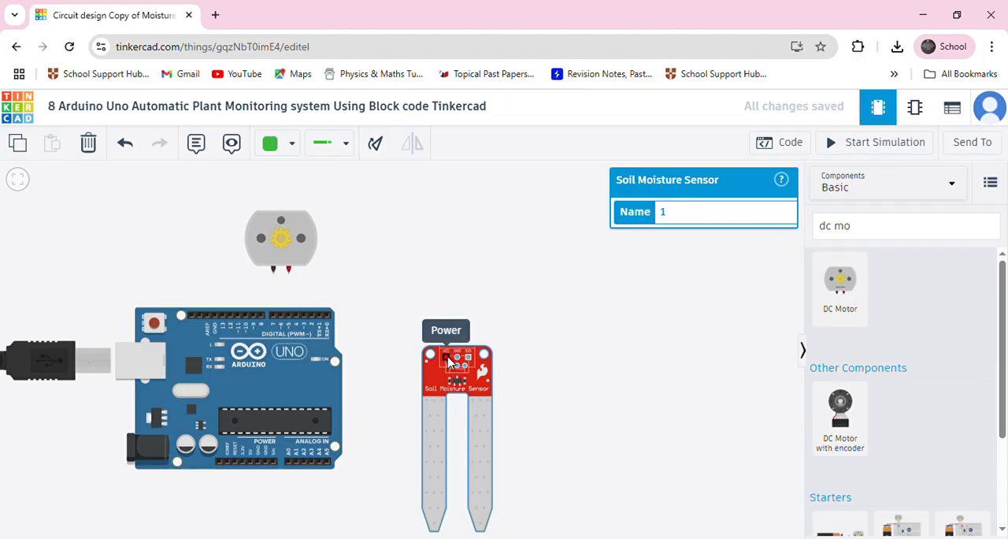
# Rotate the Arduino Uno so its USB port faces down, and arrange the soil moisture sensor to its right and the DC motor above it.
pyautogui.click(247, 385)
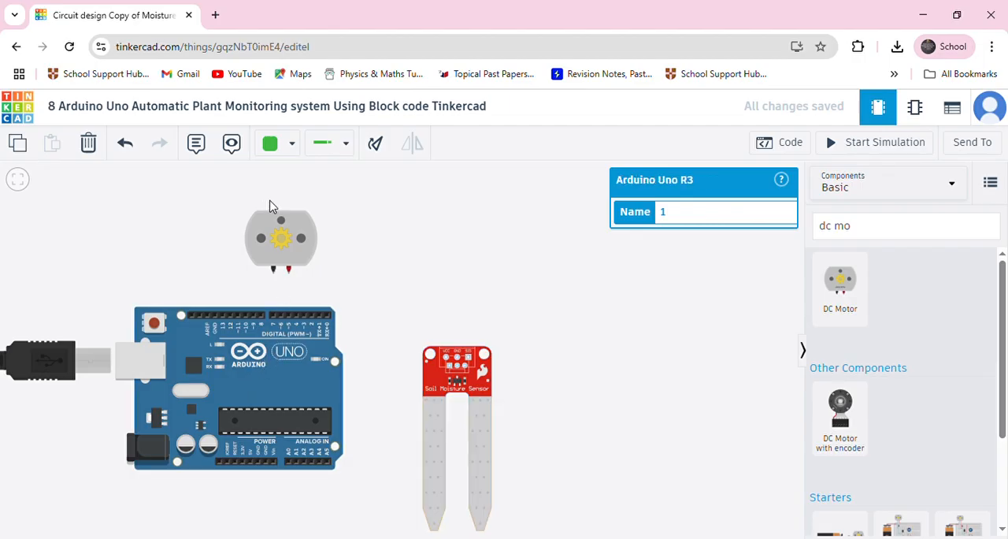
pyautogui.click(379, 147)
pyautogui.click(379, 148)
pyautogui.click(379, 148)
pyautogui.click(379, 148)
pyautogui.click(379, 149)
pyautogui.click(379, 148)
pyautogui.click(379, 148)
pyautogui.click(379, 148)
pyautogui.click(379, 148)
pyautogui.moveTo(202, 394); pyautogui.dragTo(158, 372)
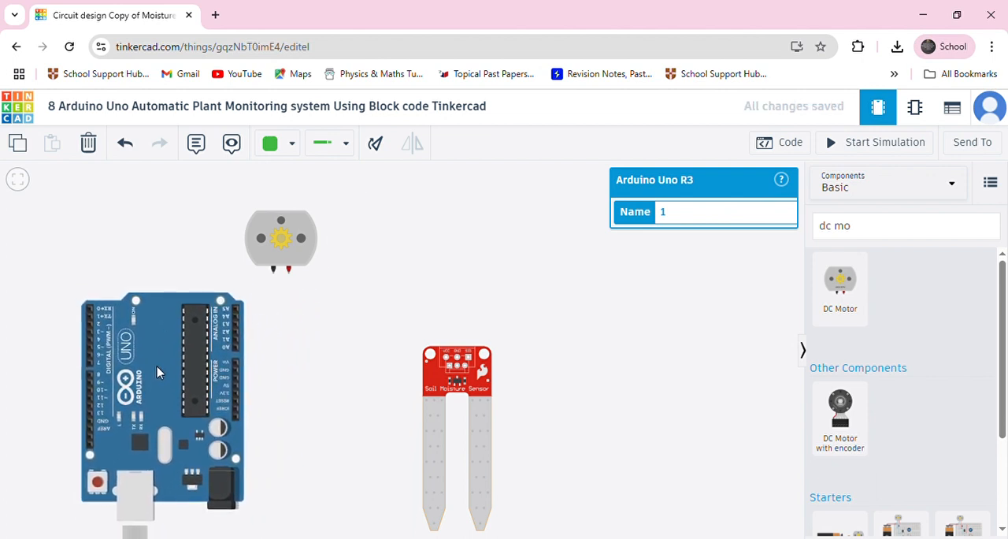
pyautogui.moveTo(455, 384); pyautogui.dragTo(327, 377)
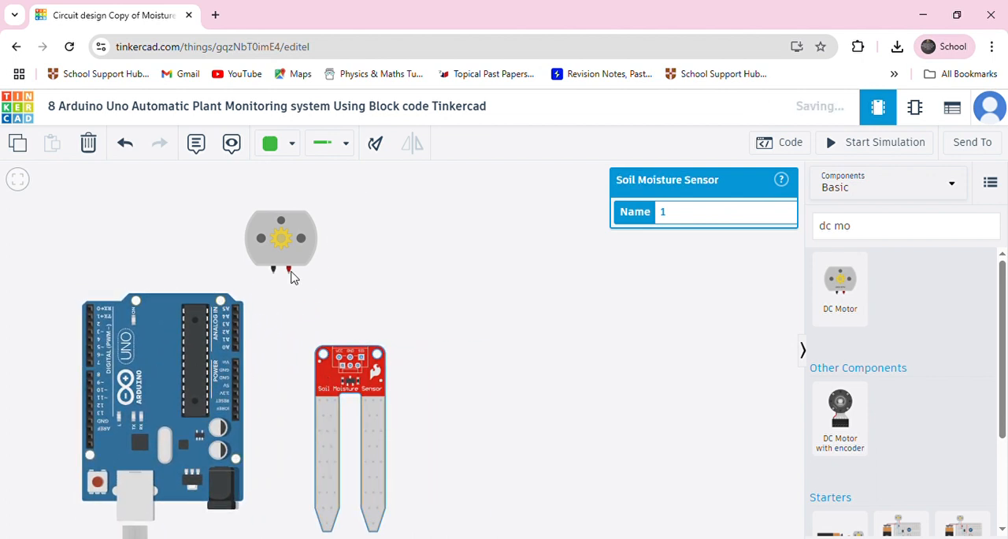
pyautogui.moveTo(275, 254); pyautogui.dragTo(120, 244)
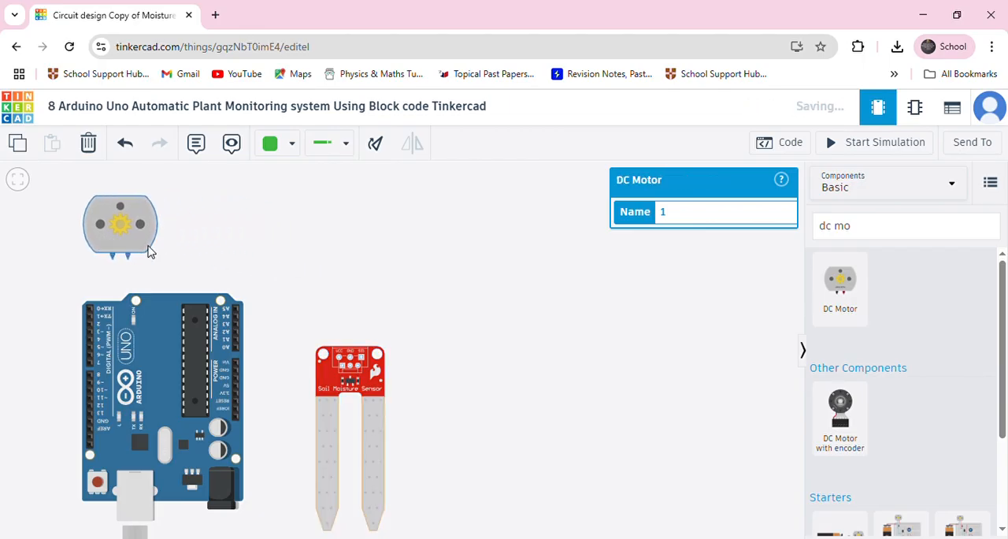
# Wire the soil moisture sensor's VCC pin to the Arduino's 5V pin with a green wire, routed around the sensor's corner and straightened.
pyautogui.scroll(5, 305, 364)
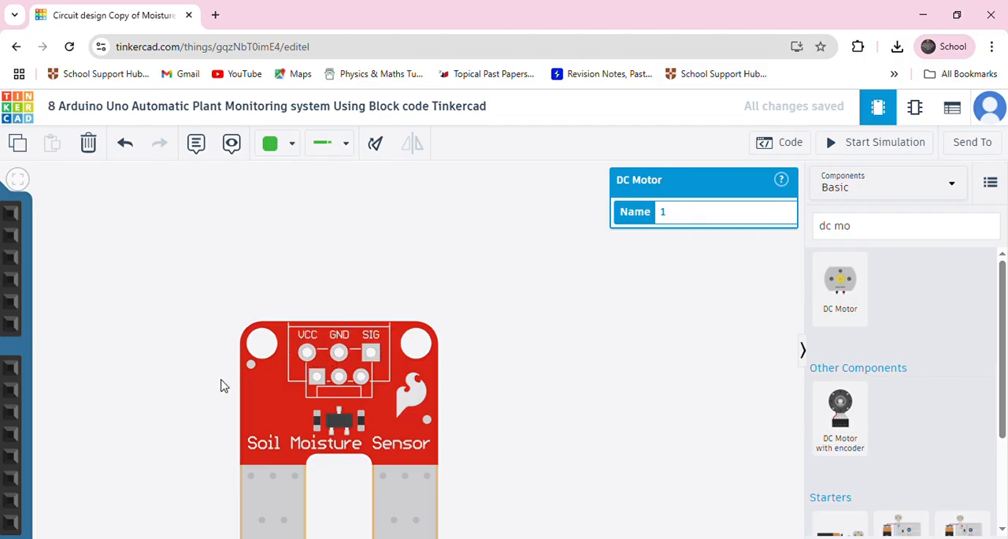
pyautogui.scroll(-4, 220, 383)
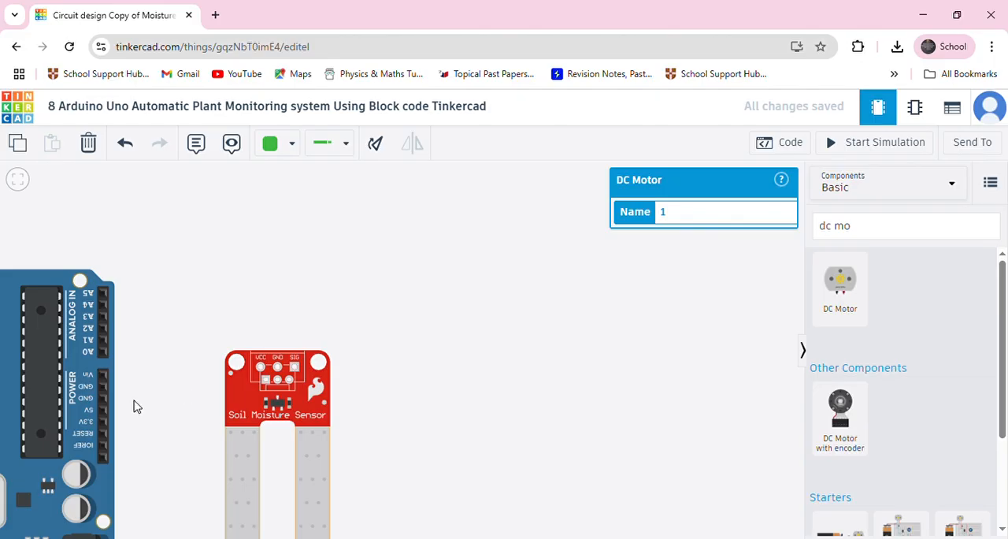
pyautogui.click(261, 367)
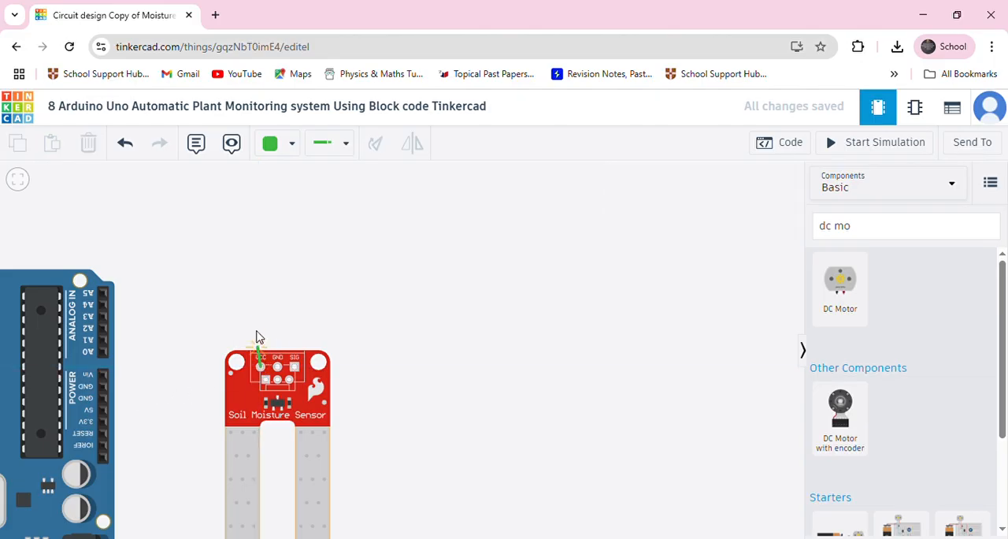
pyautogui.click(261, 324)
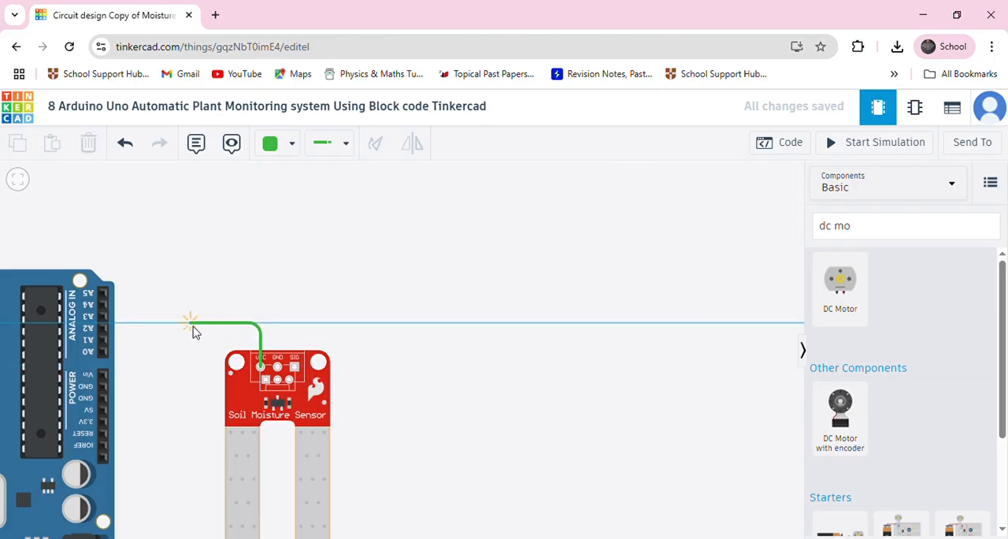
pyautogui.click(210, 324)
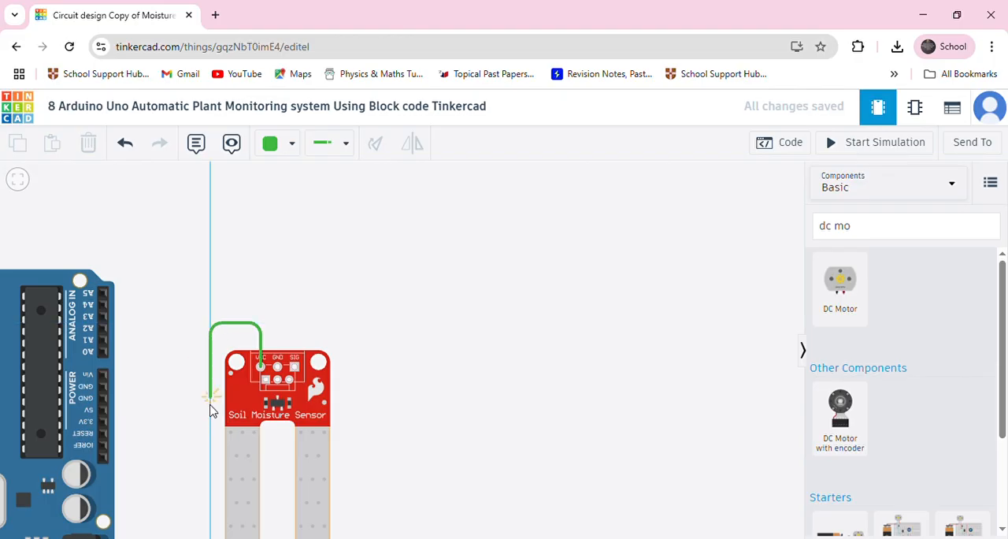
pyautogui.click(209, 416)
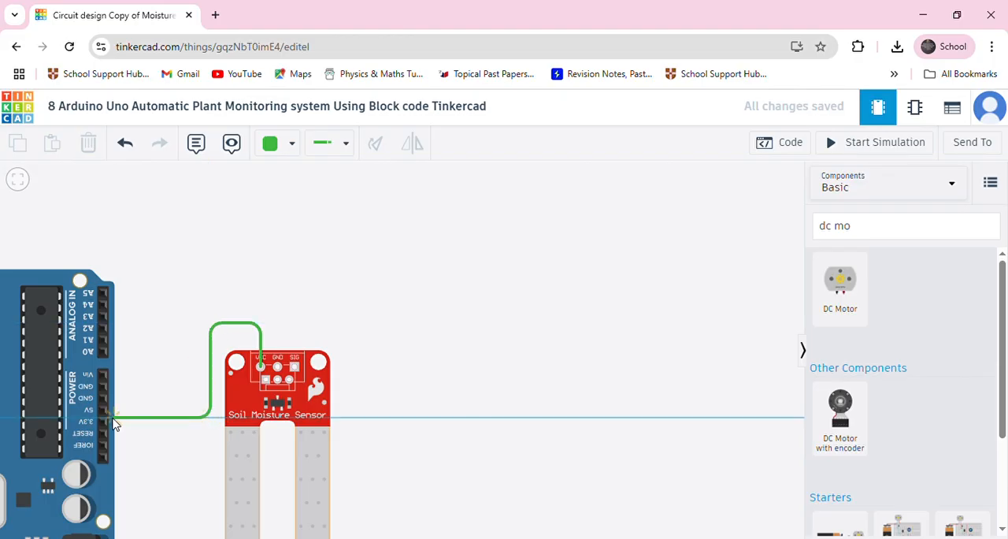
pyautogui.click(103, 410)
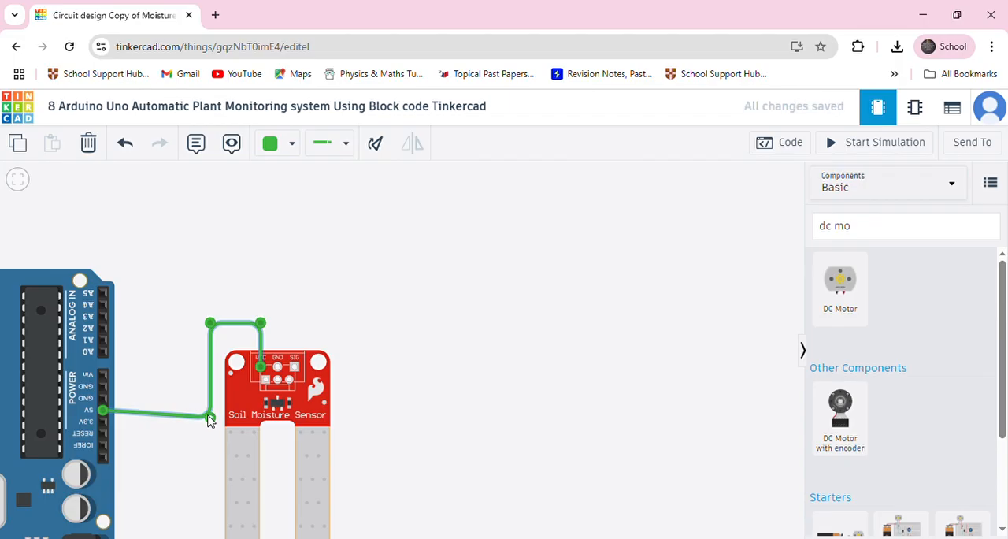
pyautogui.moveTo(210, 416); pyautogui.dragTo(209, 410)
pyautogui.click(194, 443)
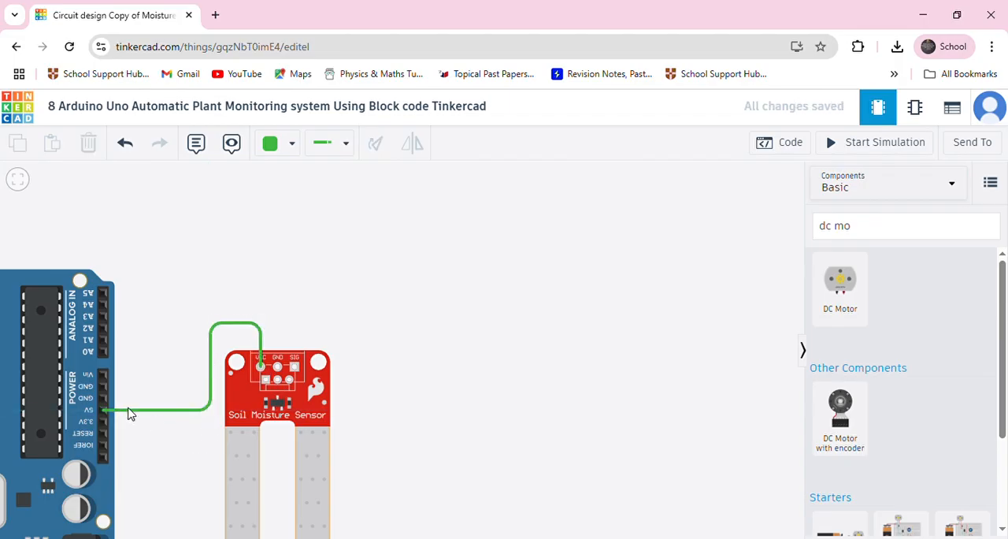
# Wire the Arduino's GND pin to the soil moisture sensor's GND pin in black, routed with square bends outside the green wire.
pyautogui.click(277, 145)
pyautogui.click(272, 191)
pyautogui.click(105, 402)
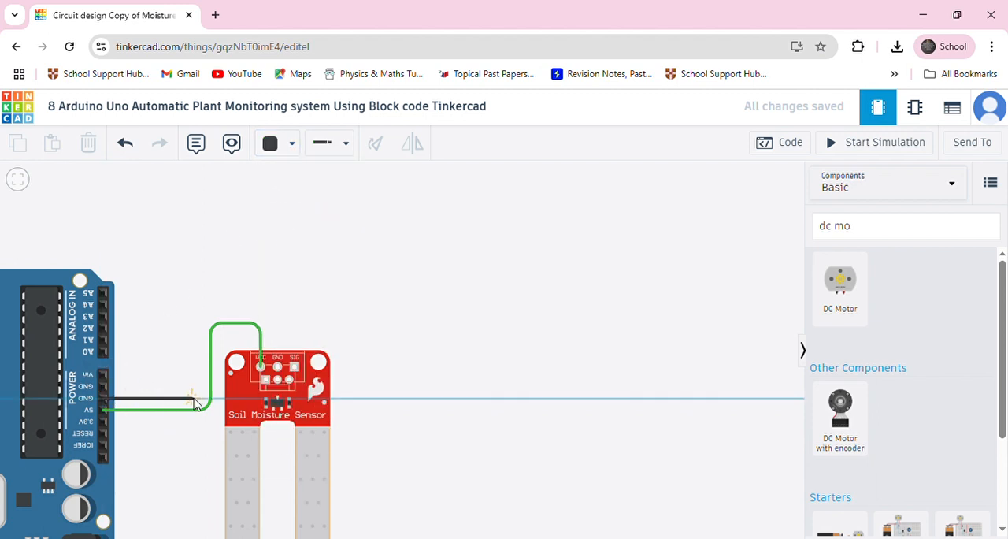
pyautogui.click(200, 401)
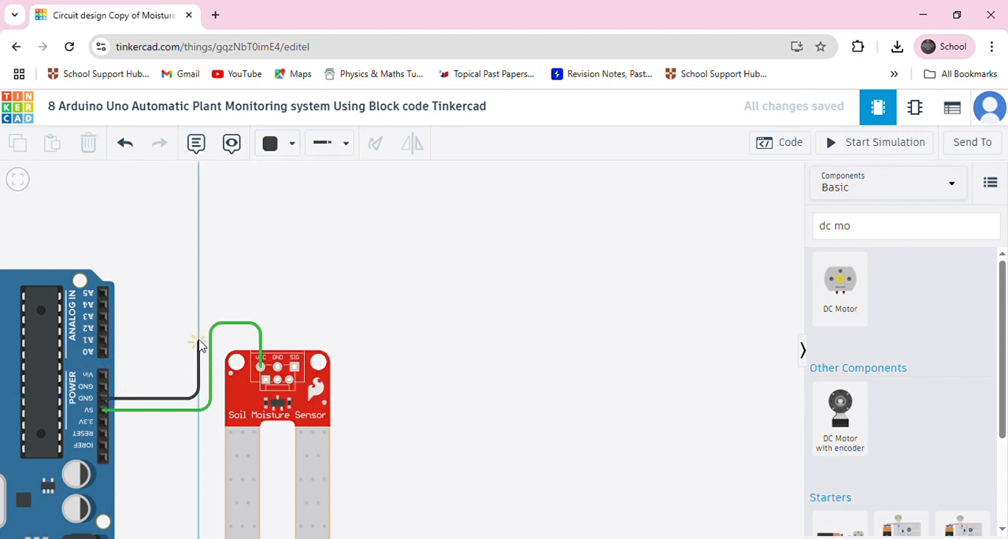
pyautogui.click(199, 314)
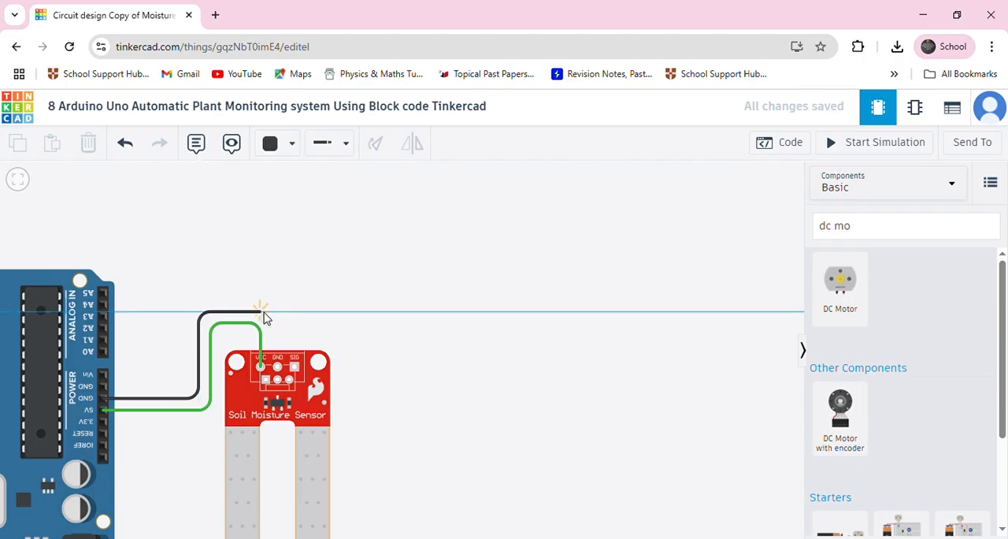
pyautogui.click(275, 312)
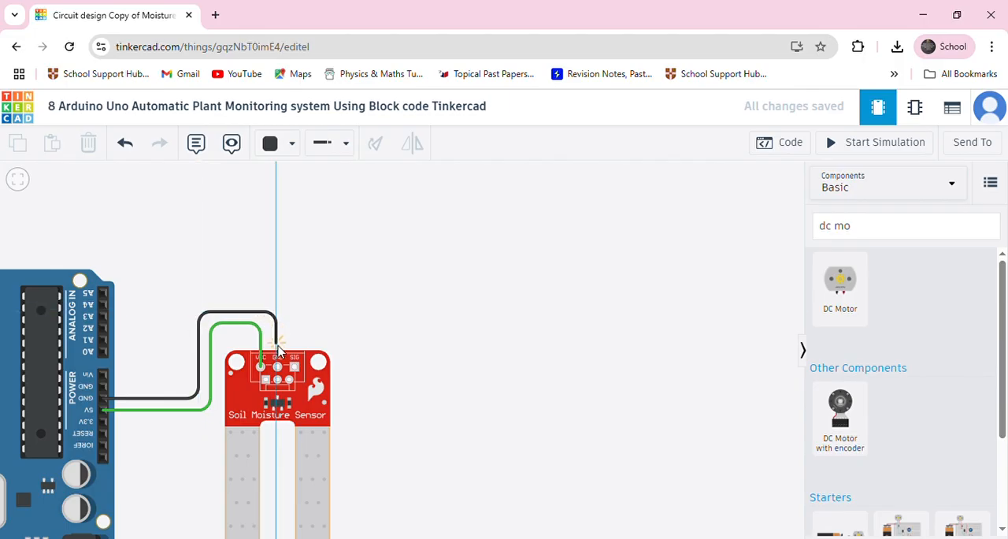
pyautogui.click(278, 366)
pyautogui.click(300, 315)
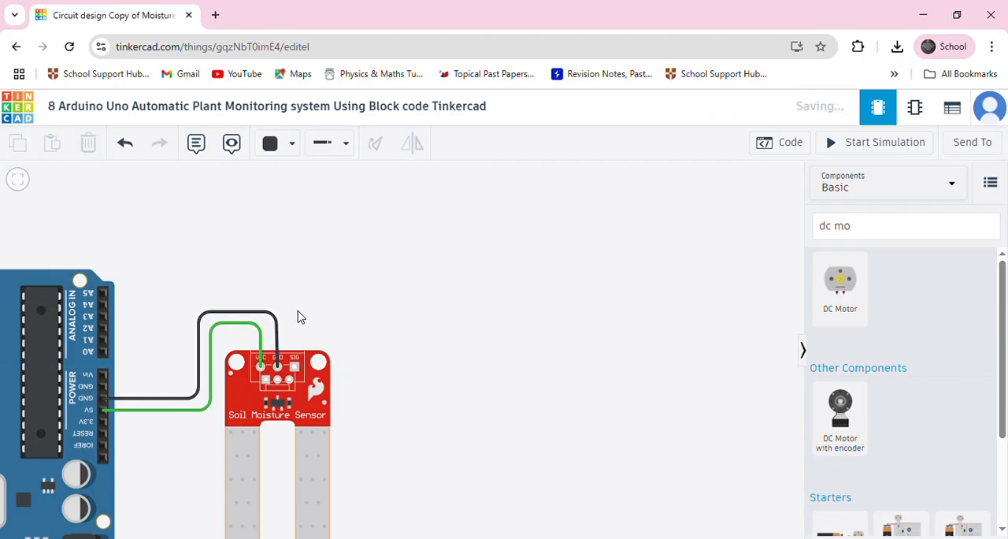
pyautogui.click(220, 313)
pyautogui.moveTo(199, 314); pyautogui.dragTo(198, 312)
pyautogui.click(368, 326)
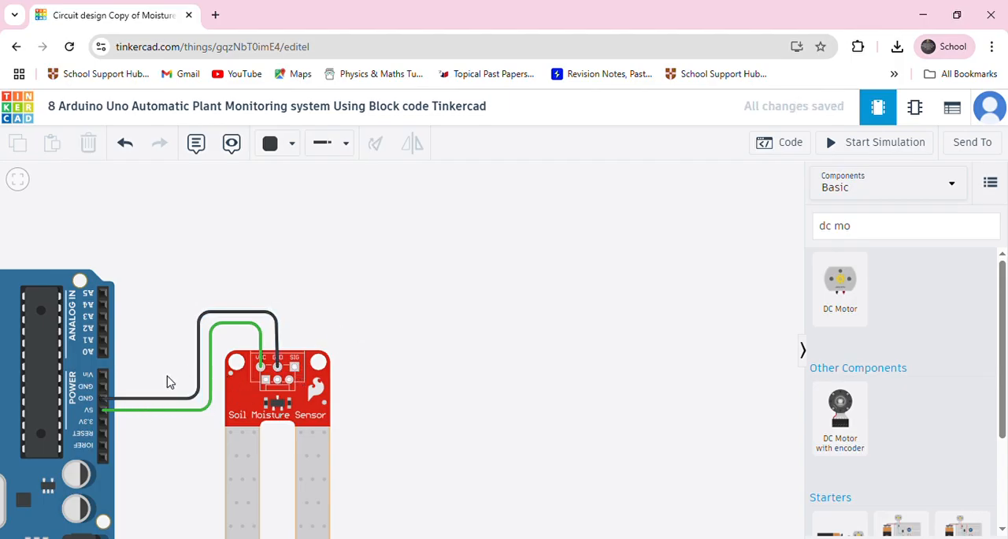
# Wire the soil moisture sensor's SIG pin to the Arduino's A0 pin in yellow, routed with square bends outside the black wire.
pyautogui.click(292, 144)
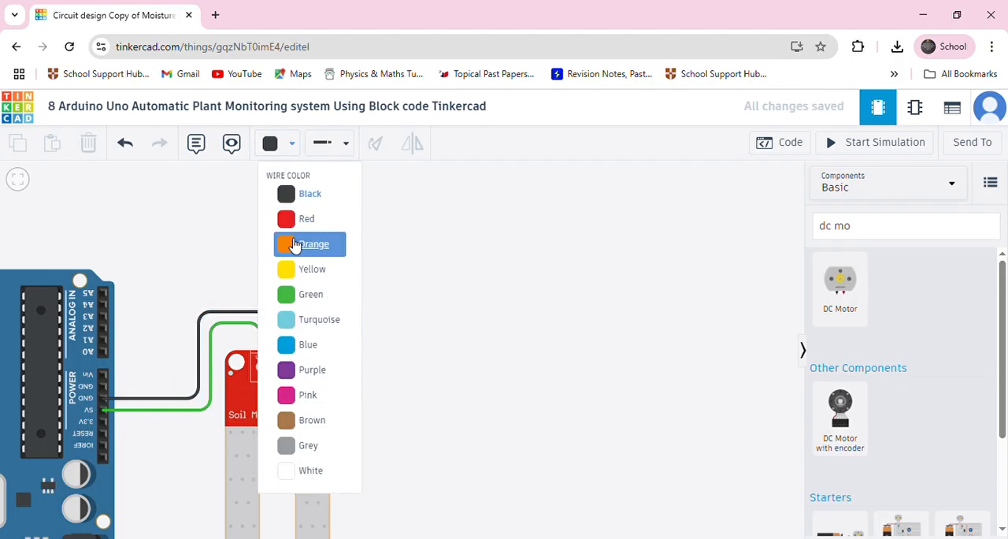
pyautogui.click(289, 271)
pyautogui.click(296, 359)
pyautogui.click(294, 299)
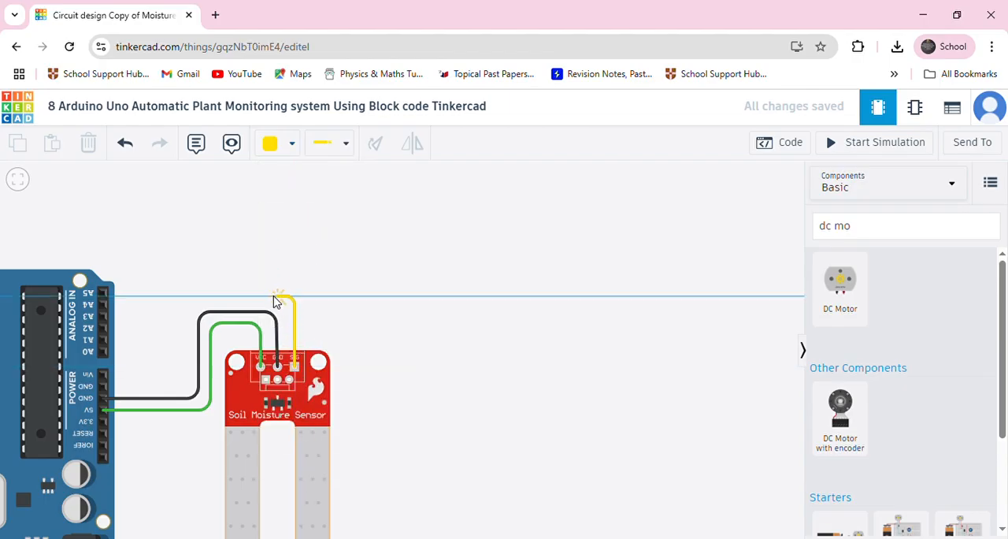
pyautogui.click(186, 298)
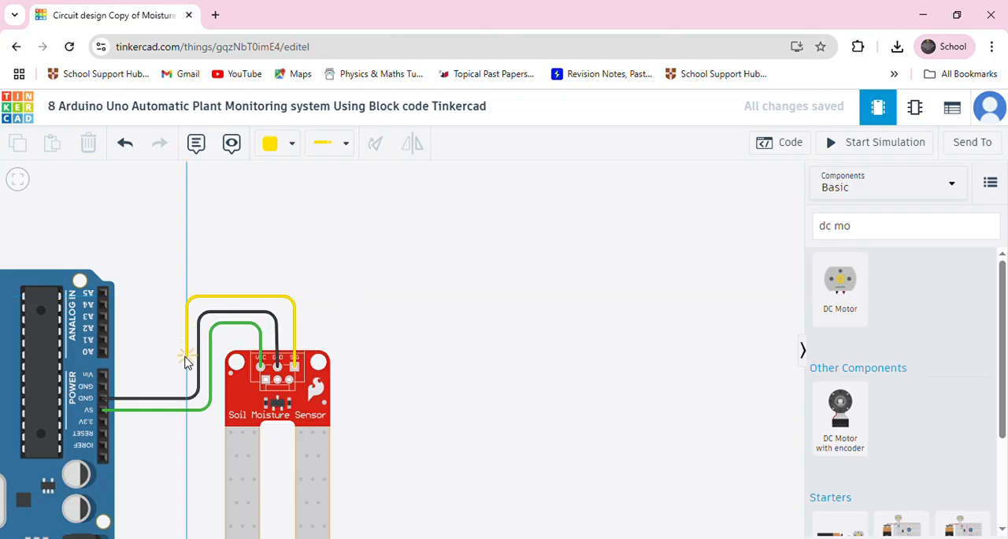
pyautogui.click(186, 351)
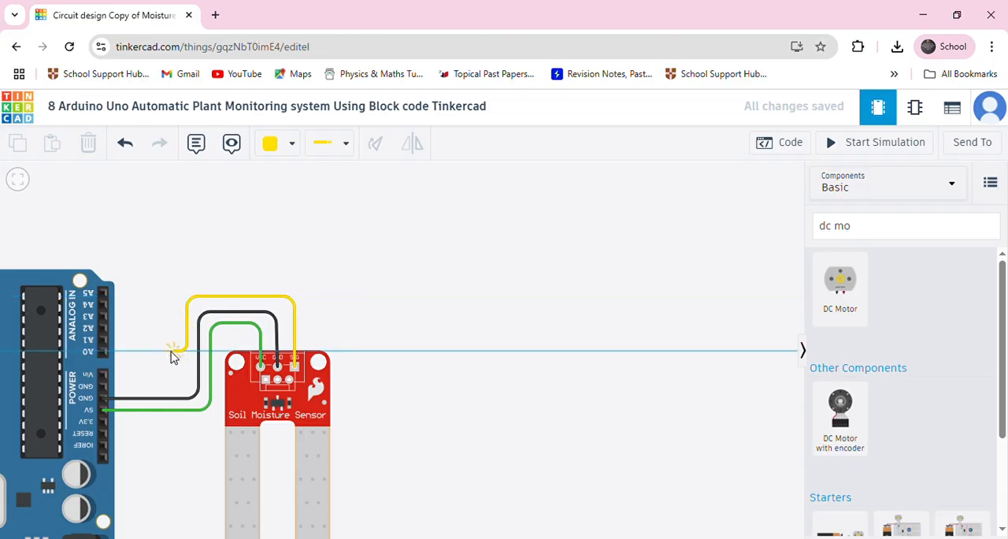
pyautogui.click(103, 358)
# Move the DC motor sideways so its terminals sit beyond the Arduino's digital-pin edge, above the board.
pyautogui.scroll(-1, 182, 318)
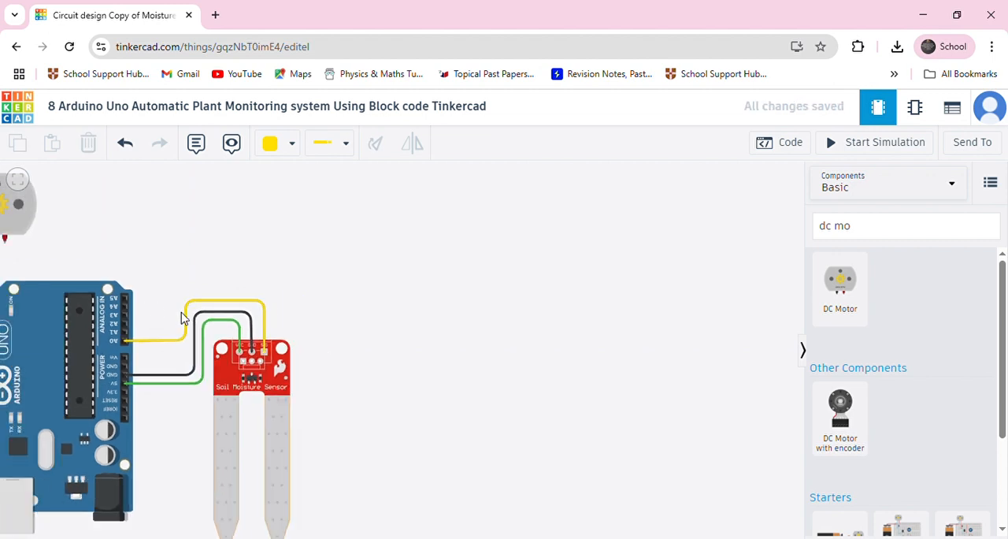
pyautogui.moveTo(166, 291); pyautogui.dragTo(279, 288)
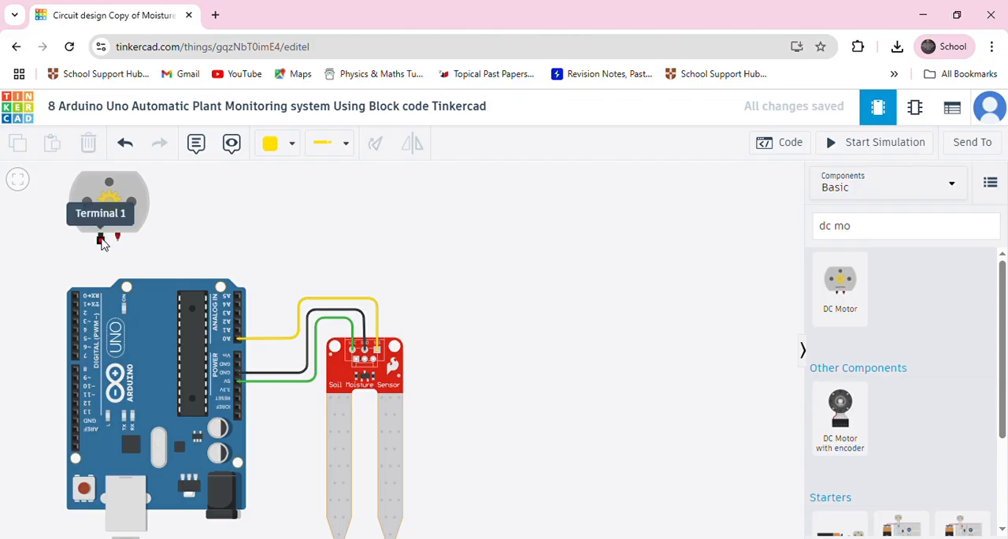
pyautogui.scroll(5, 100, 242)
pyautogui.moveTo(162, 320); pyautogui.dragTo(392, 315)
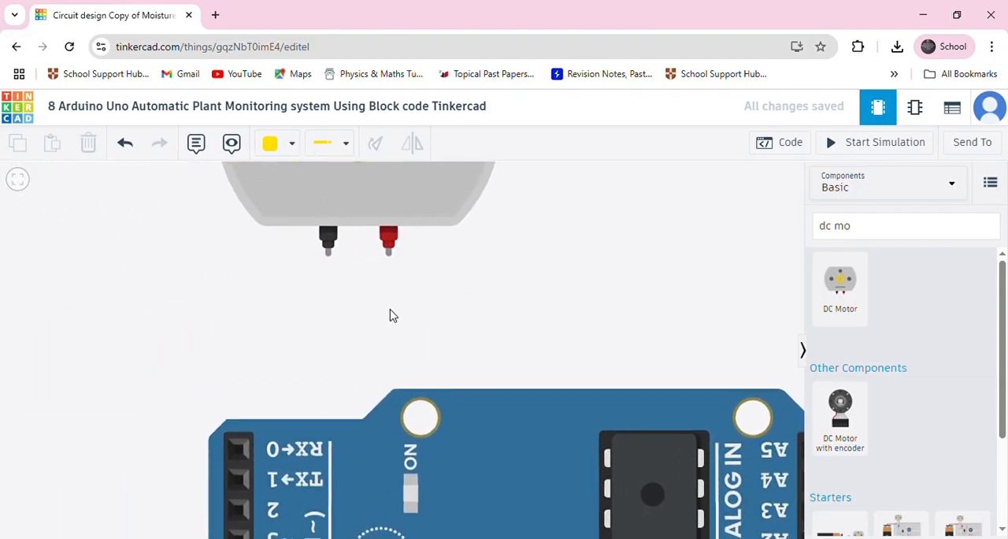
pyautogui.scroll(-4, 468, 299)
pyautogui.moveTo(452, 254); pyautogui.dragTo(307, 272)
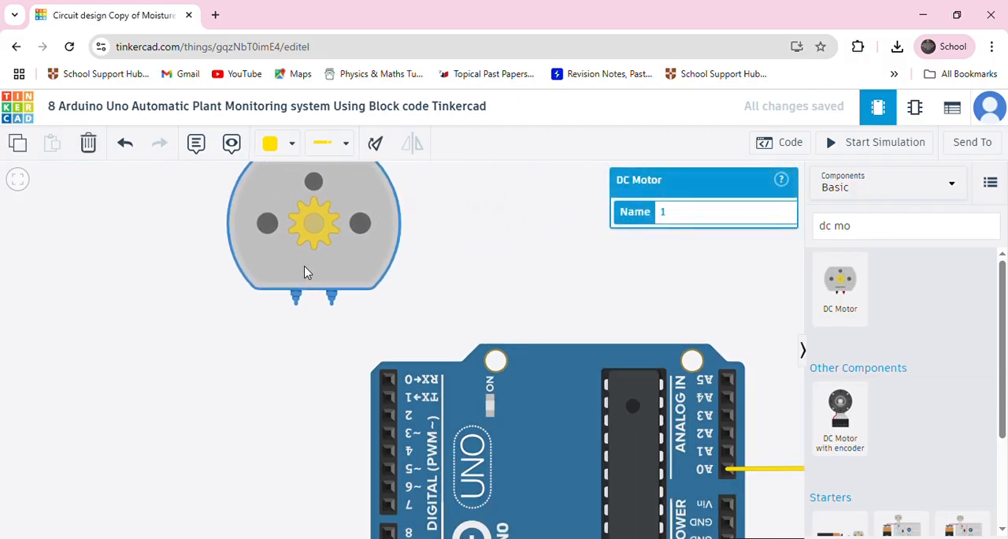
pyautogui.scroll(-3, 316, 300)
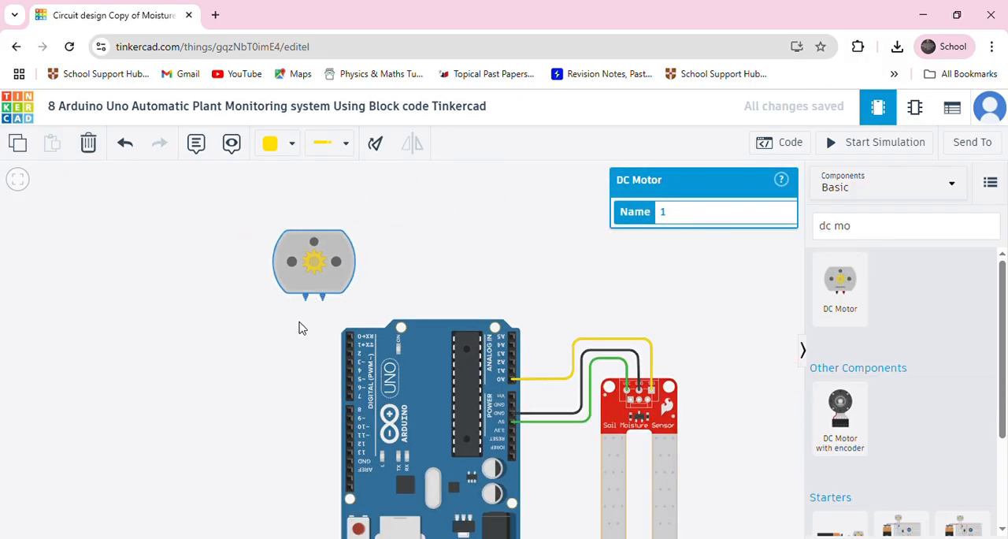
# Wire the DC motor's Terminal 1 to the GND pin on the Arduino's digital side with one bend, and color the wire black.
pyautogui.click(306, 297)
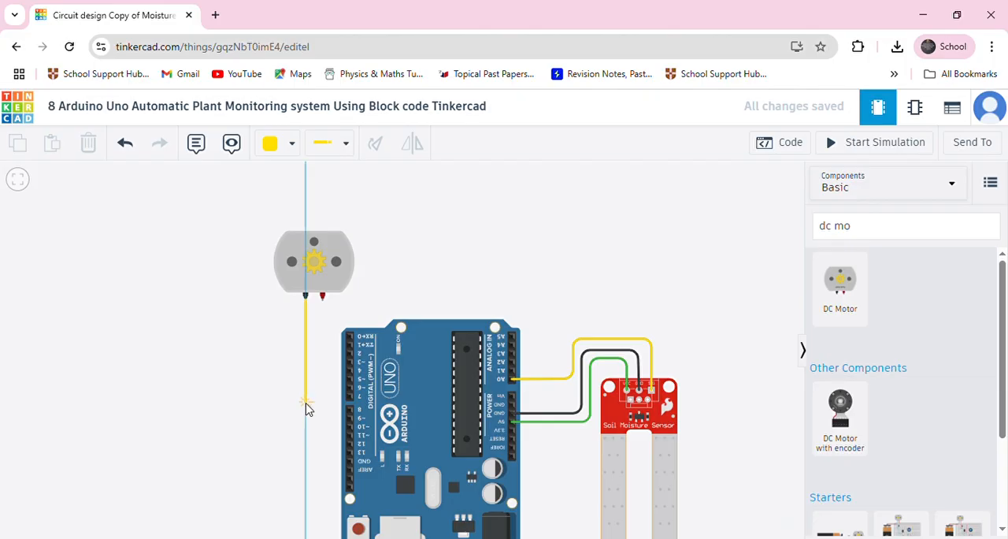
pyautogui.click(307, 463)
pyautogui.click(349, 461)
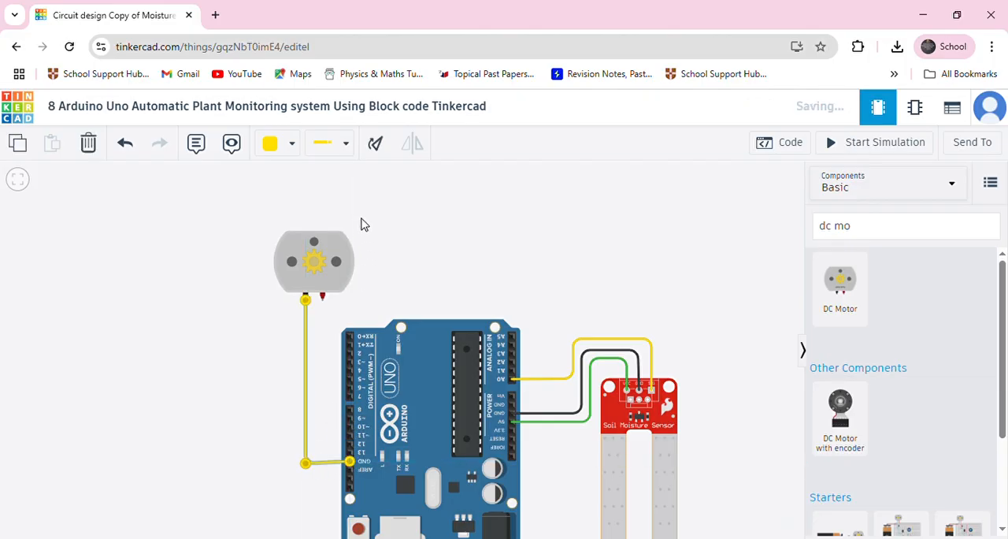
pyautogui.click(273, 145)
pyautogui.click(304, 197)
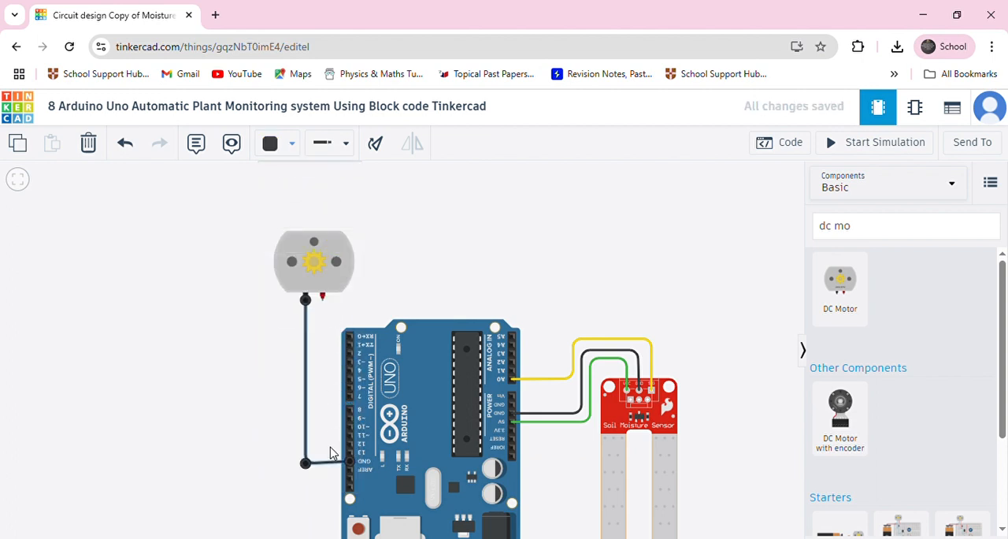
pyautogui.click(274, 370)
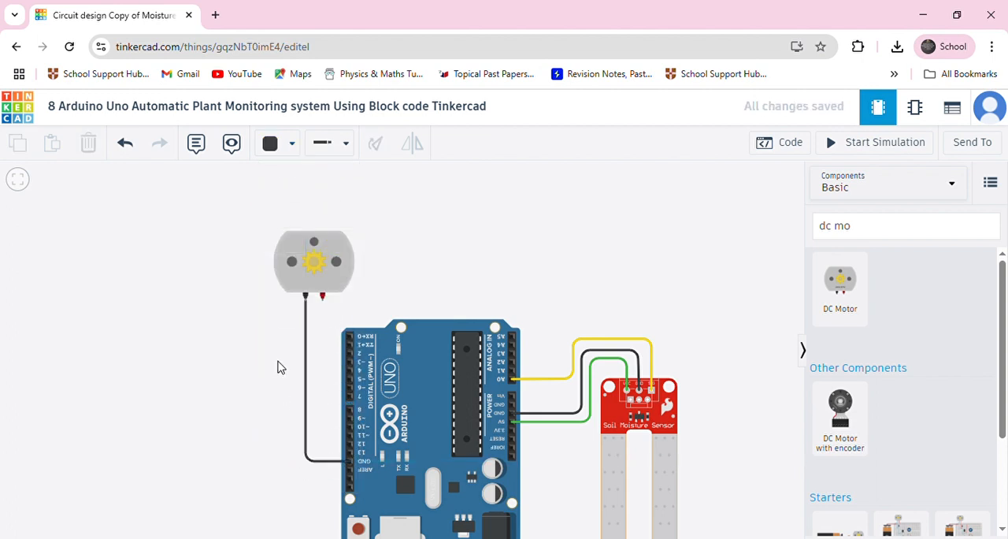
# Wire the DC motor's Terminal 2 to the Arduino's digital pin 2 with one bend, and color the wire red.
pyautogui.click(322, 301)
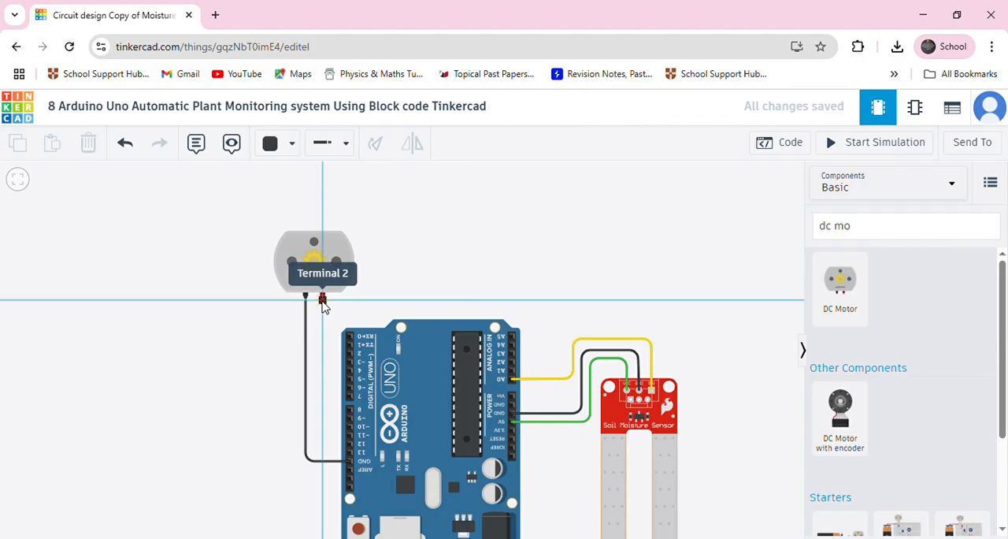
pyautogui.click(322, 354)
pyautogui.click(348, 354)
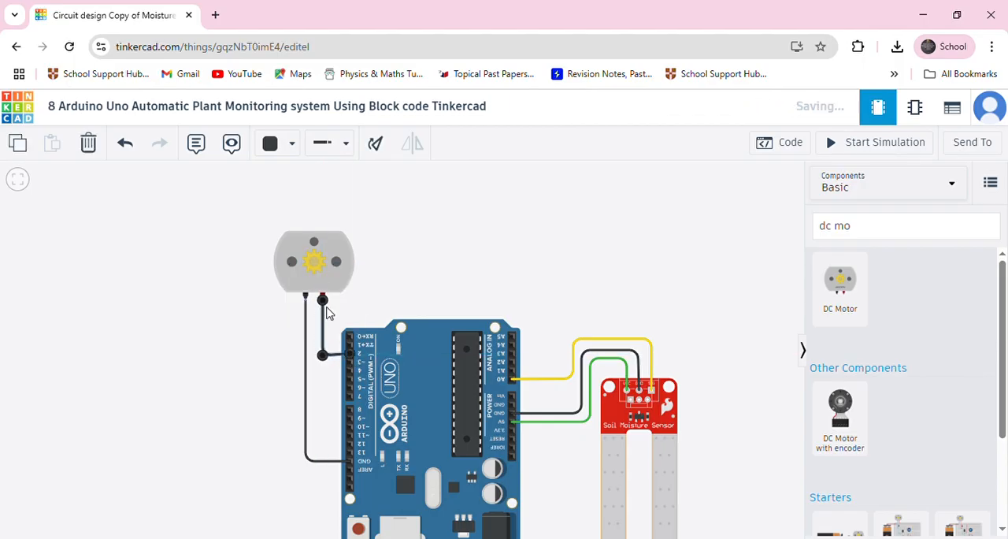
pyautogui.click(272, 149)
pyautogui.click(302, 218)
pyautogui.click(478, 275)
# Open the Arduino's code editor and move the on start and forever blocks to the upper-left corner of the block workspace.
pyautogui.scroll(-3, 477, 275)
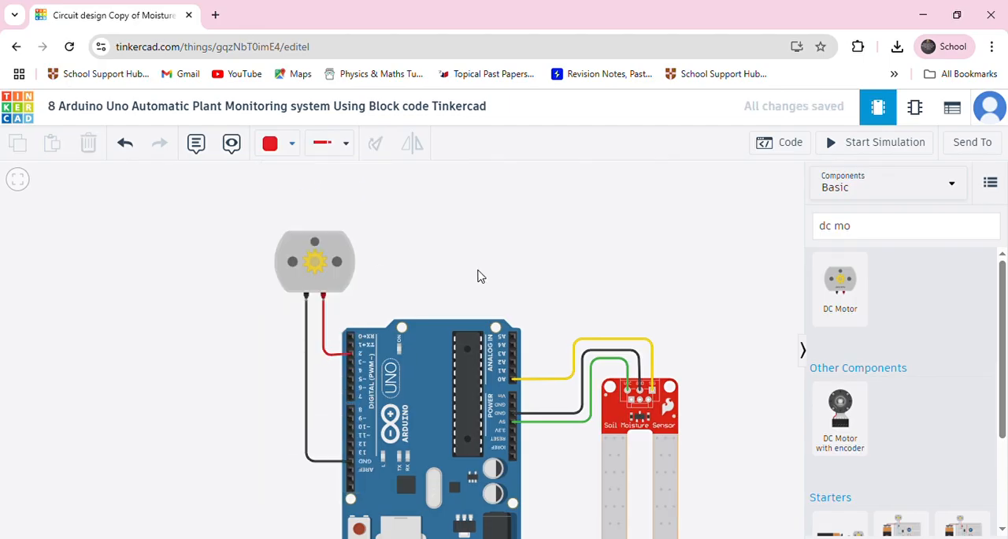
pyautogui.moveTo(276, 383); pyautogui.dragTo(18, 410, button='right')
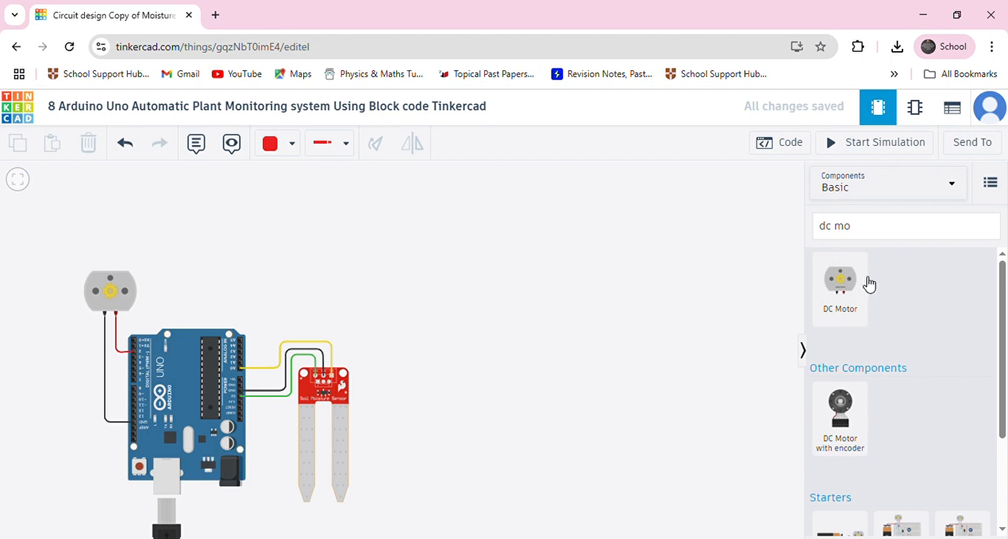
pyautogui.click(779, 148)
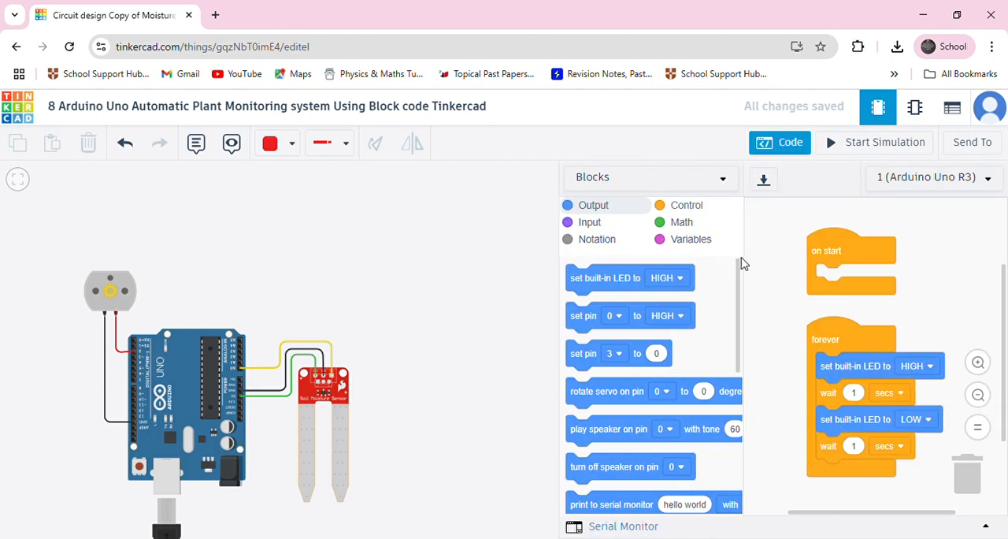
pyautogui.moveTo(842, 255); pyautogui.dragTo(786, 233)
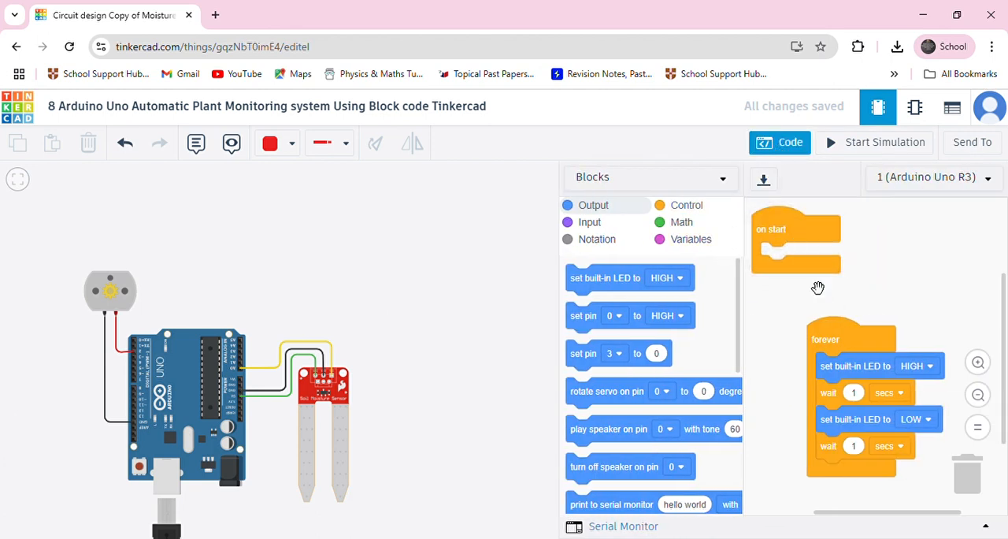
pyautogui.moveTo(844, 349); pyautogui.dragTo(790, 316)
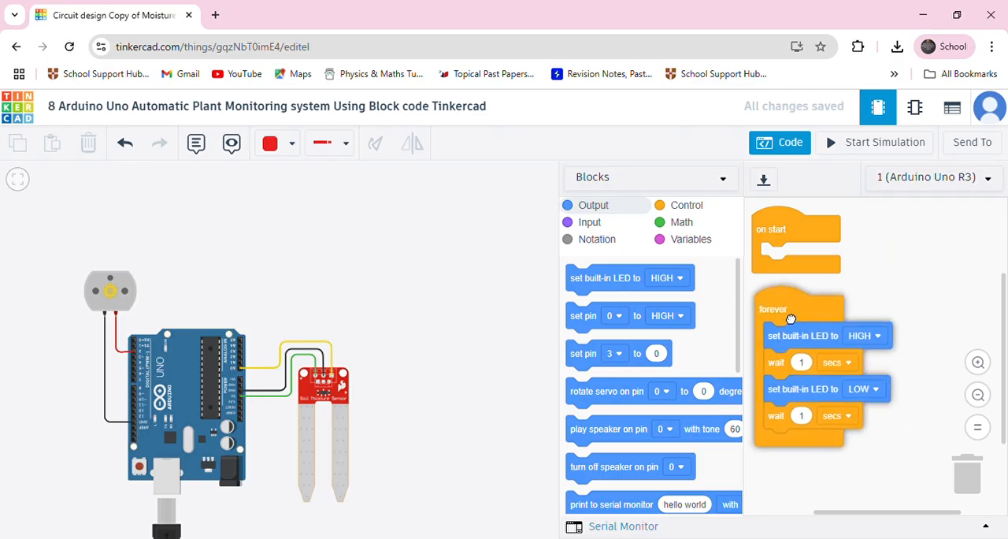
# Switch the code view to Blocks + Text and remove the default built-in LED and wait blocks from the forever loop.
pyautogui.click(605, 183)
pyautogui.click(621, 218)
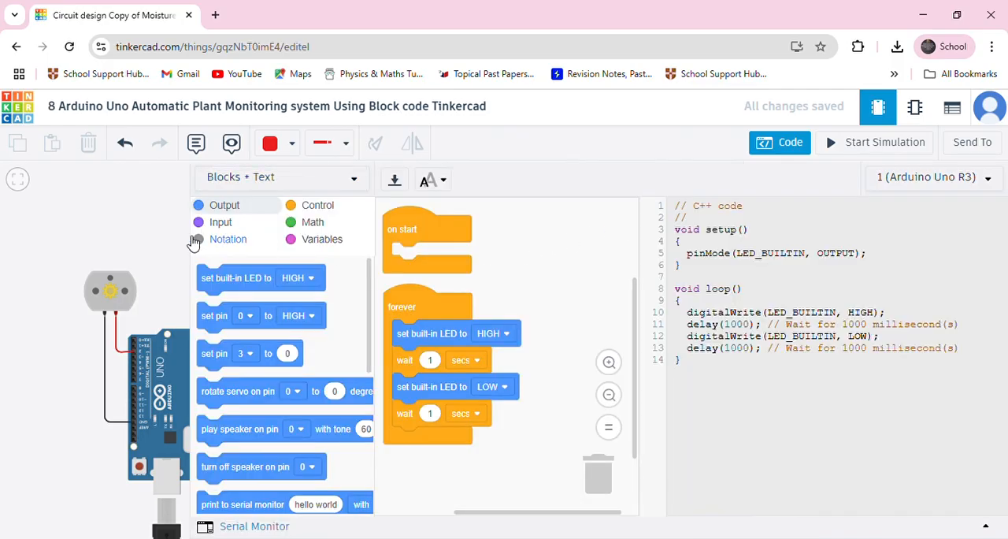
pyautogui.scroll(-3, 149, 300)
pyautogui.moveTo(155, 289); pyautogui.dragTo(65, 321)
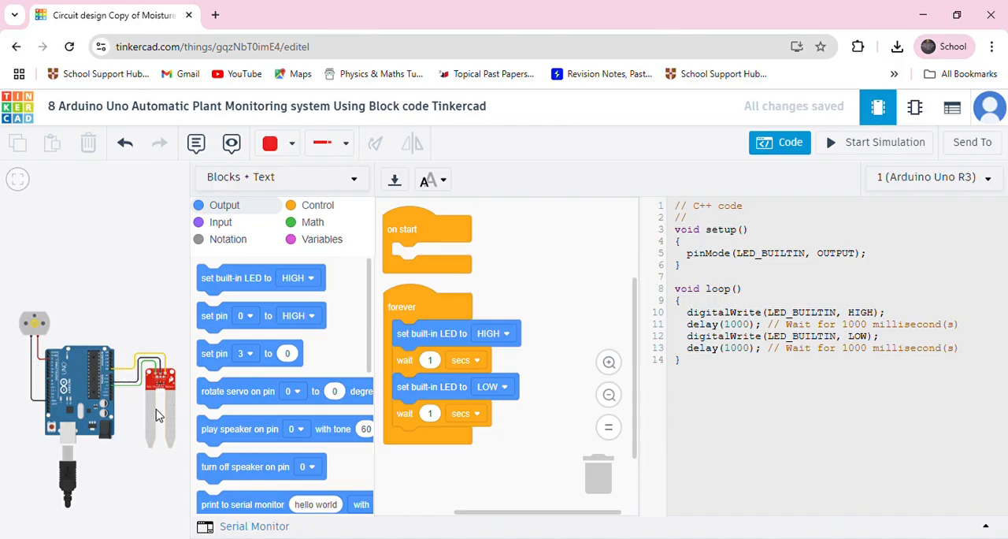
pyautogui.moveTo(434, 348); pyautogui.dragTo(251, 346)
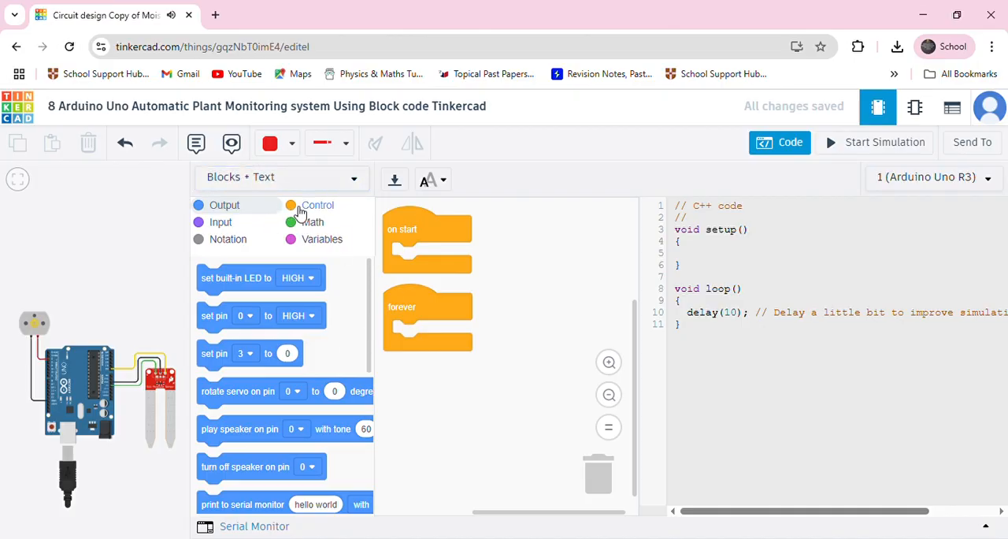
# Add a print to serial monitor block inside on start with the text "Lets Water the Plant when needed".
pyautogui.scroll(-2, 259, 446)
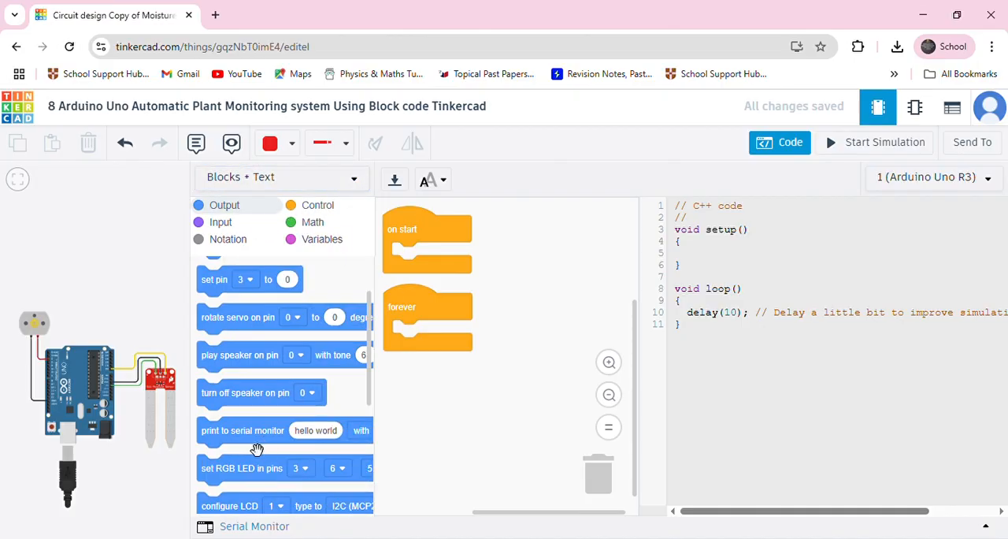
pyautogui.moveTo(257, 442); pyautogui.dragTo(447, 271)
pyautogui.click(520, 258)
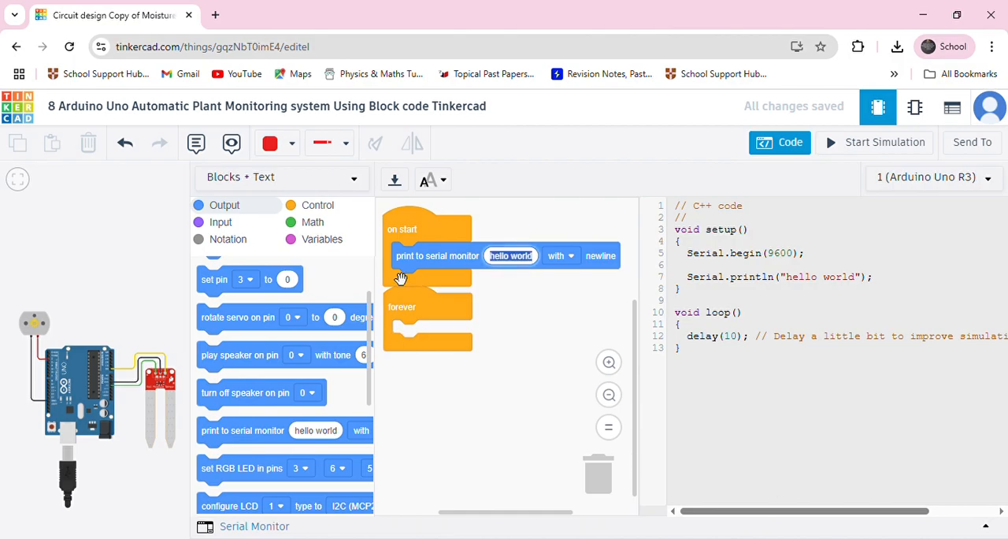
pyautogui.press('BackSpace')
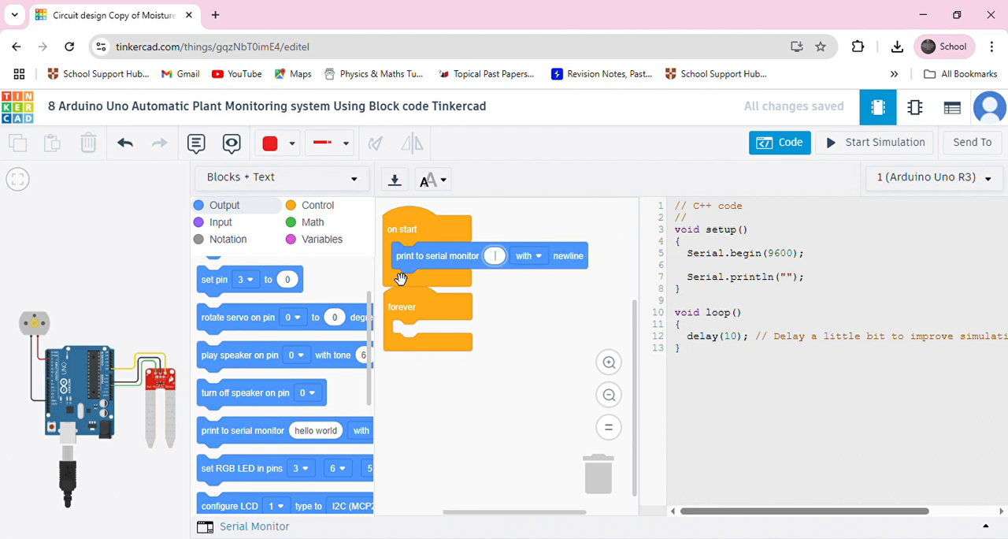
pyautogui.write('Let')
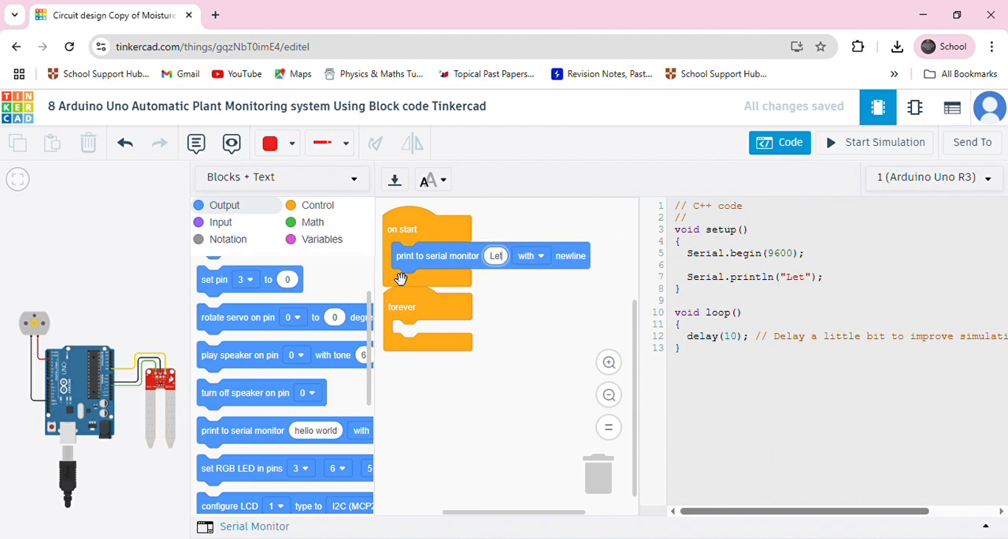
pyautogui.write('s Water the')
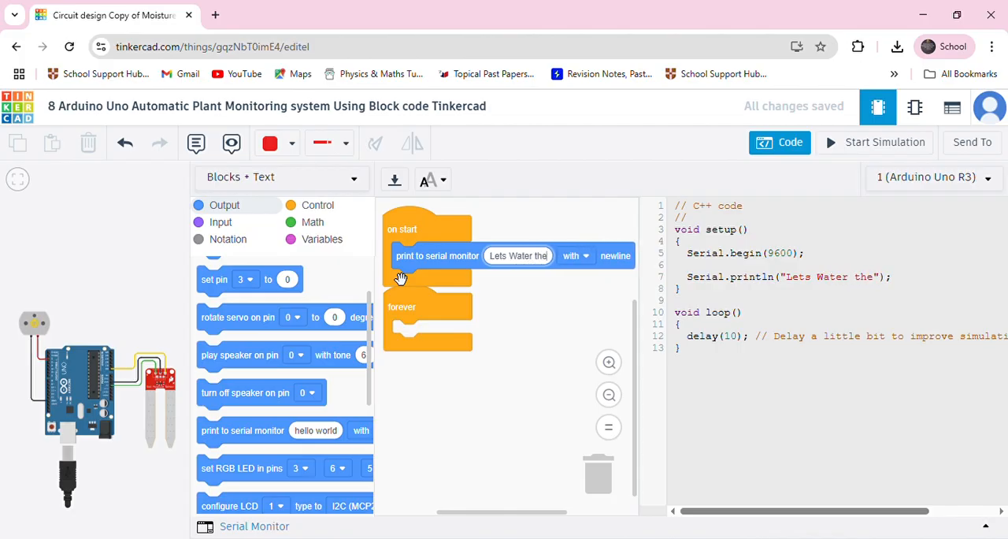
pyautogui.write(' P')
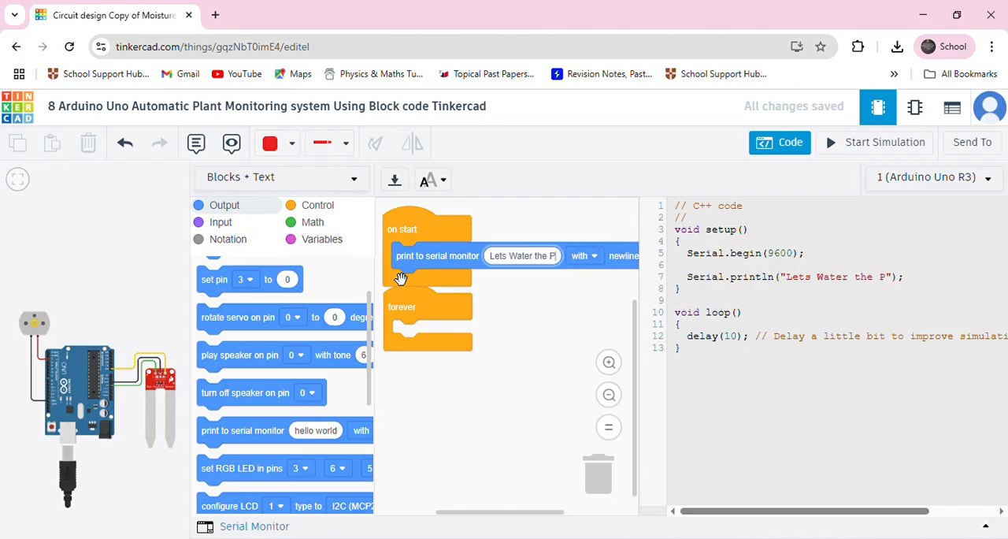
pyautogui.write('lany when')
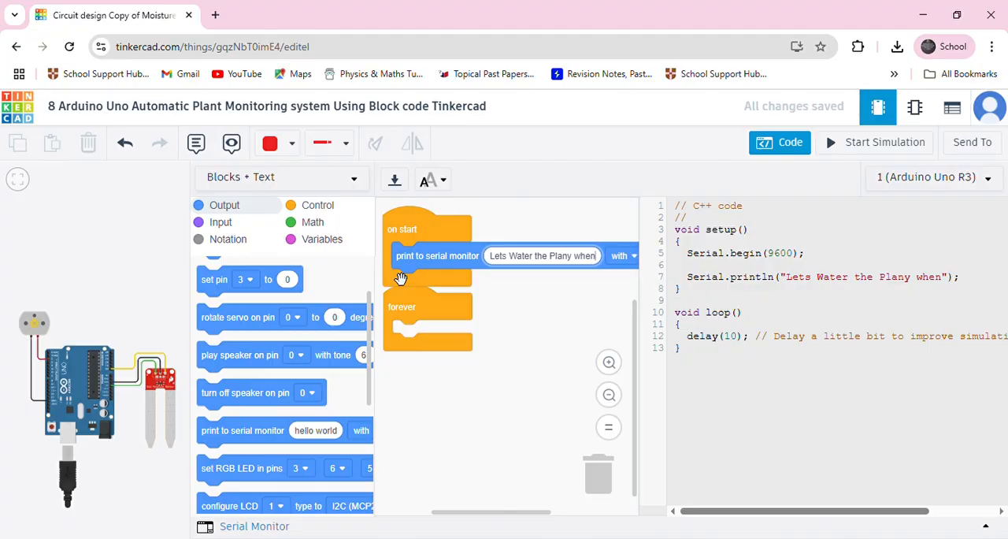
pyautogui.write(' needed')
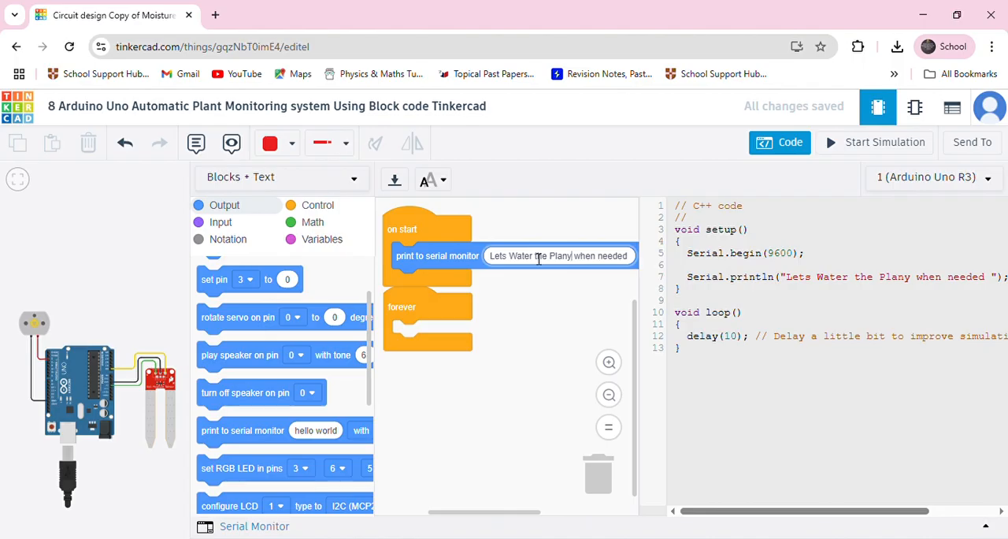
pyautogui.press('BackSpace')
pyautogui.write('t')
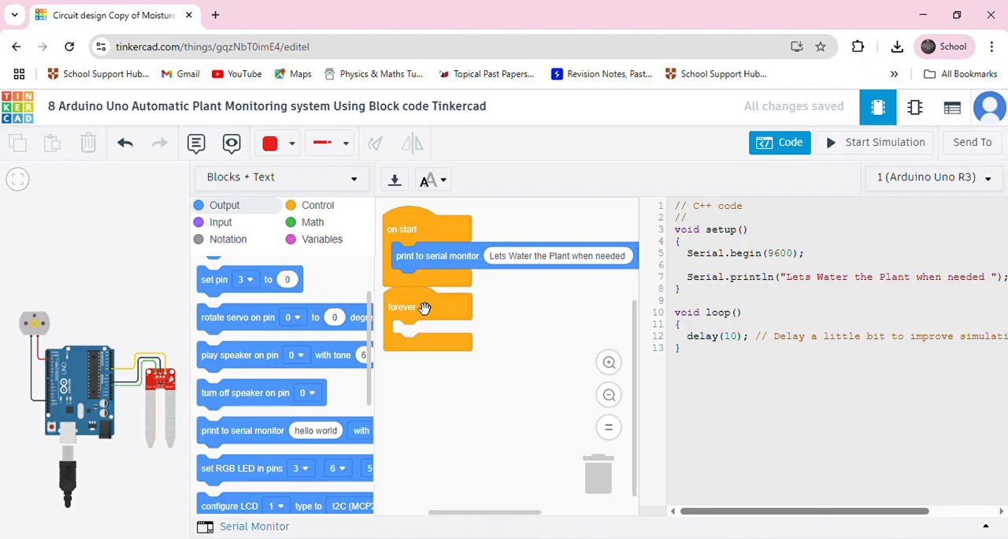
# Rearrange the on start and forever blocks so forever sits clear below on start with a gap between them.
pyautogui.moveTo(424, 307); pyautogui.dragTo(429, 347)
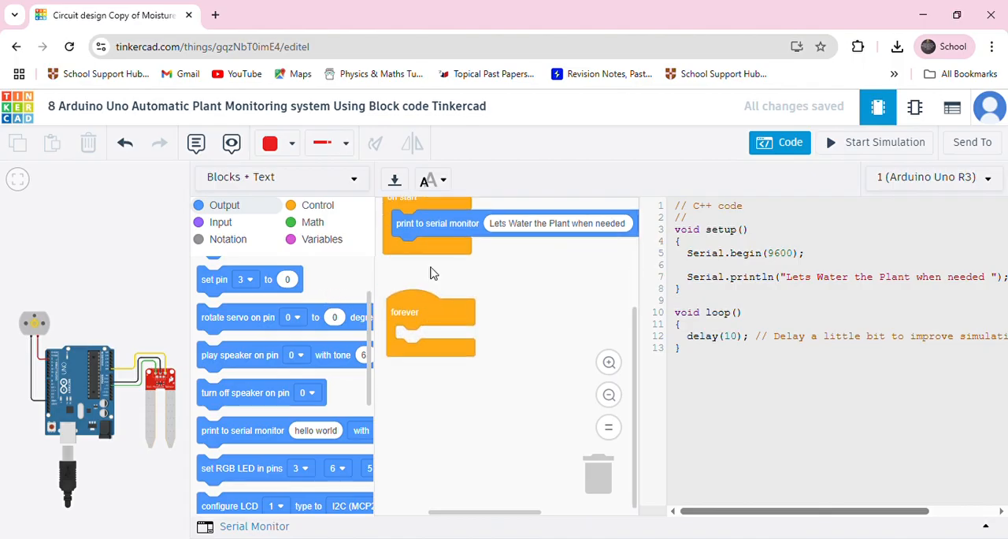
pyautogui.scroll(3, 455, 270)
pyautogui.moveTo(418, 346); pyautogui.dragTo(418, 241)
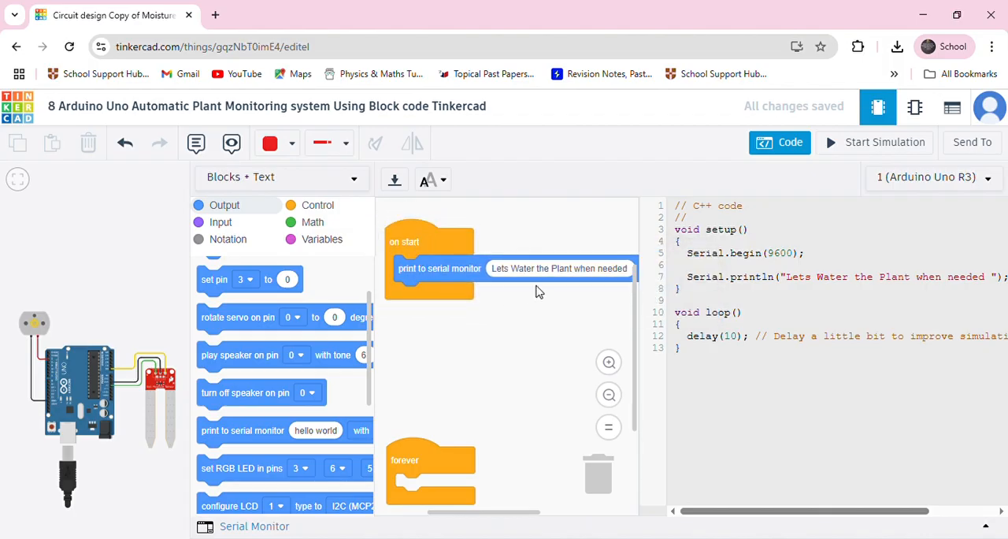
pyautogui.moveTo(416, 458); pyautogui.dragTo(412, 370)
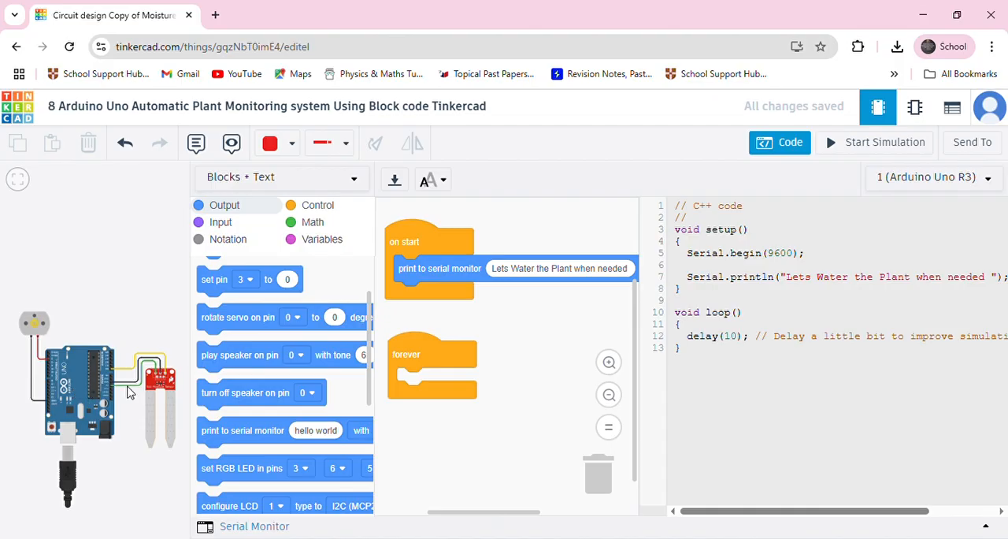
# Add an if-then-else block inside the forever loop and place a less-than comparison in its condition.
pyautogui.scroll(3, 130, 393)
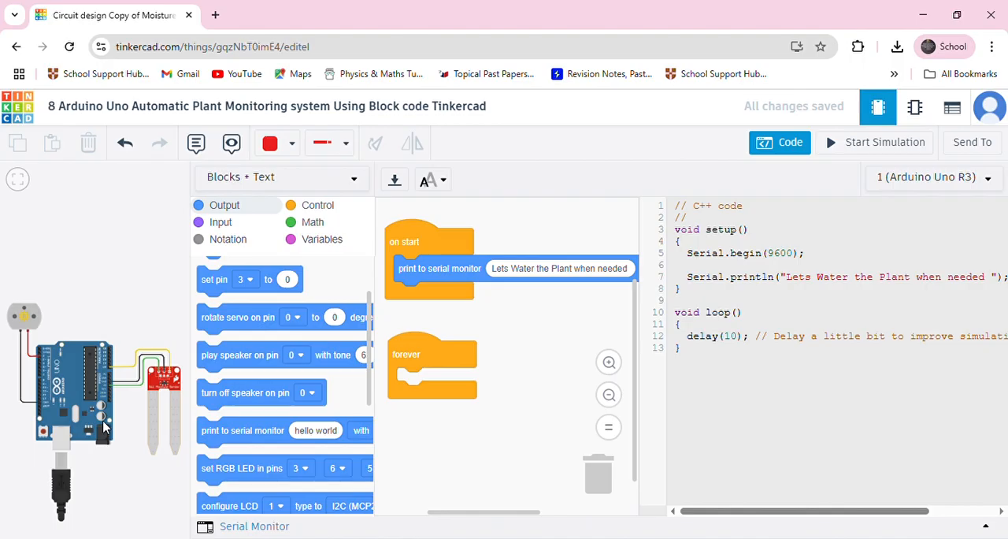
pyautogui.click(308, 211)
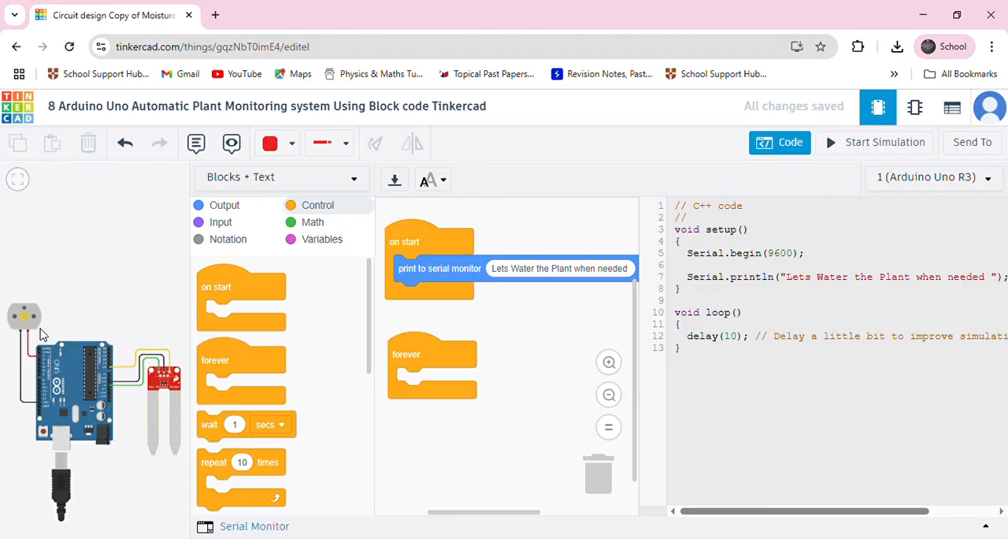
pyautogui.scroll(-5, 248, 366)
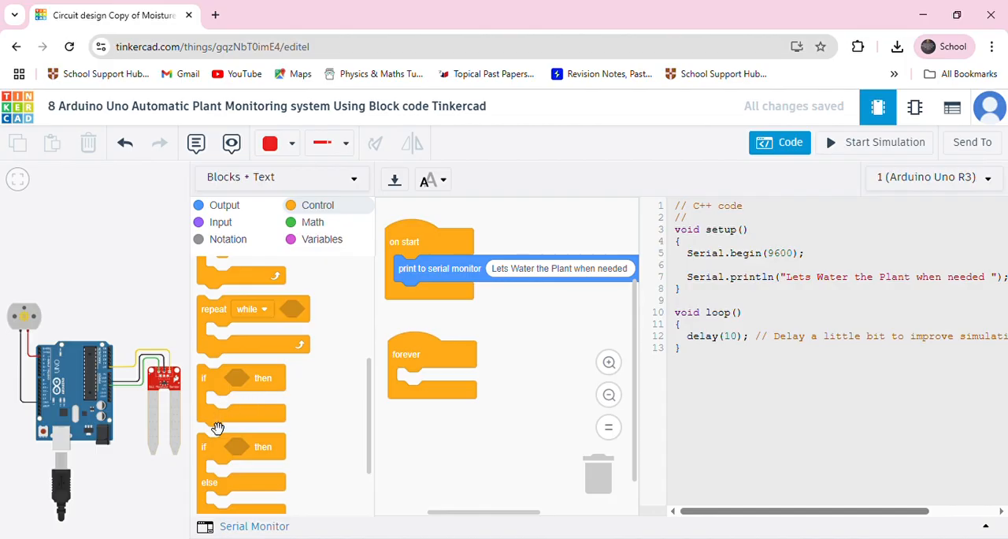
pyautogui.moveTo(221, 457); pyautogui.dragTo(420, 396)
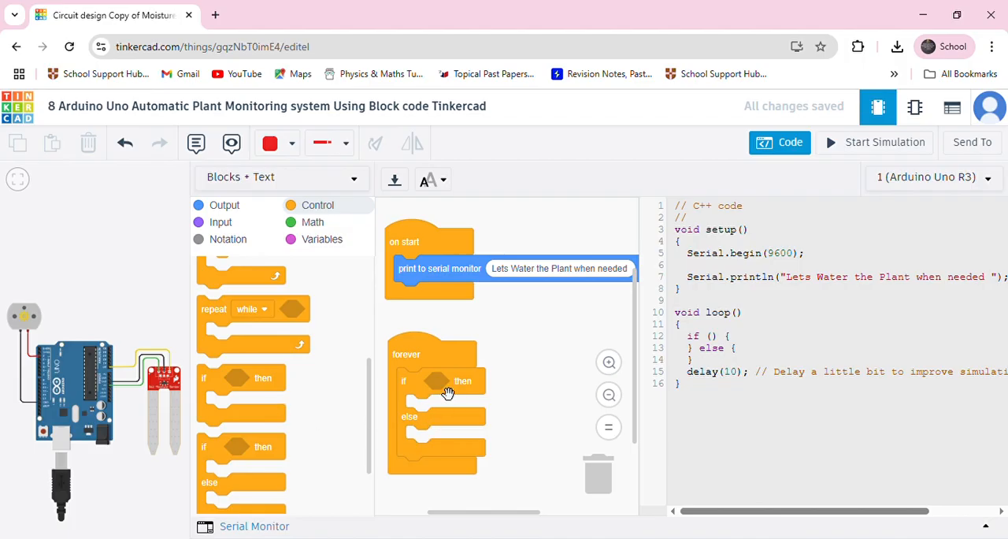
pyautogui.click(319, 224)
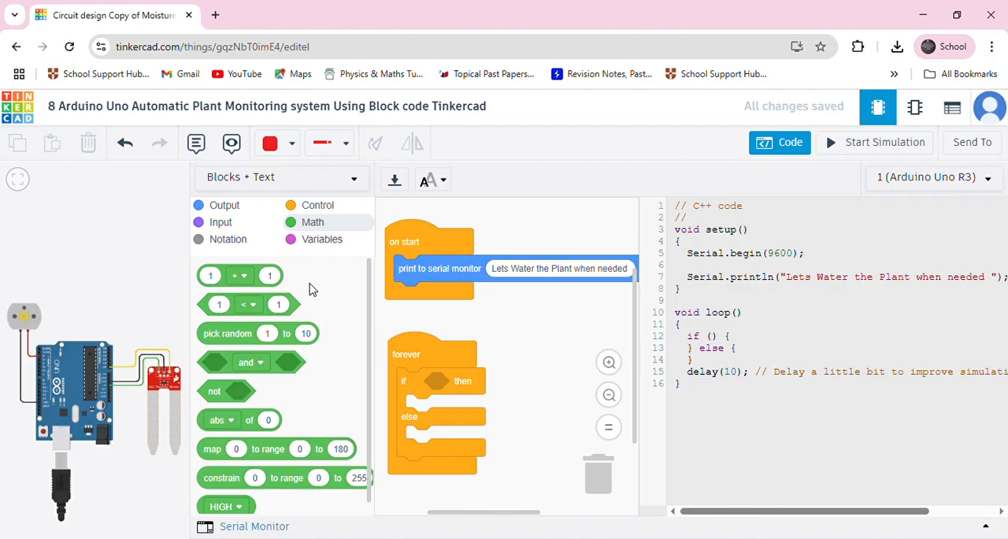
pyautogui.moveTo(236, 318); pyautogui.dragTo(456, 404)
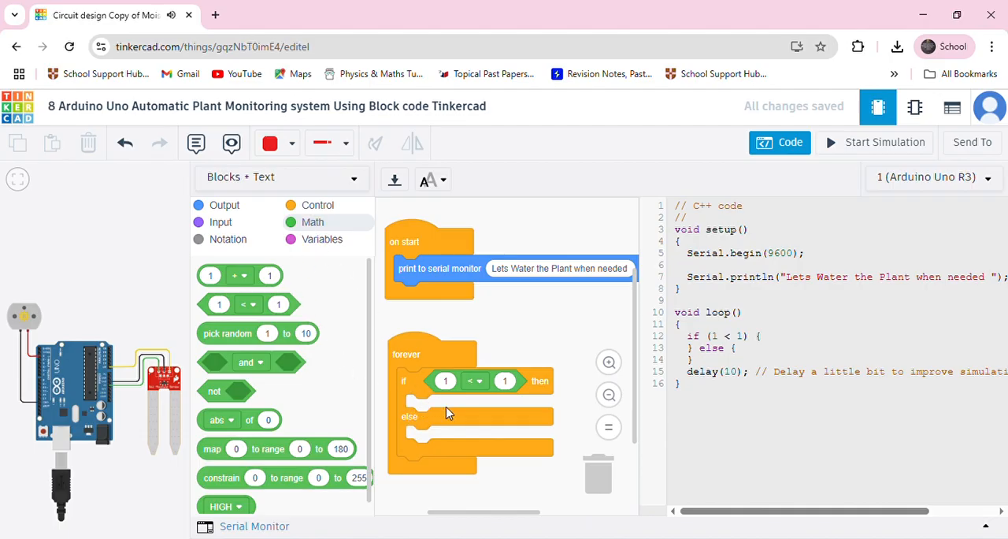
# Complete the if condition so it checks whether the analog reading of pin A0 is less than 300.
pyautogui.click(225, 226)
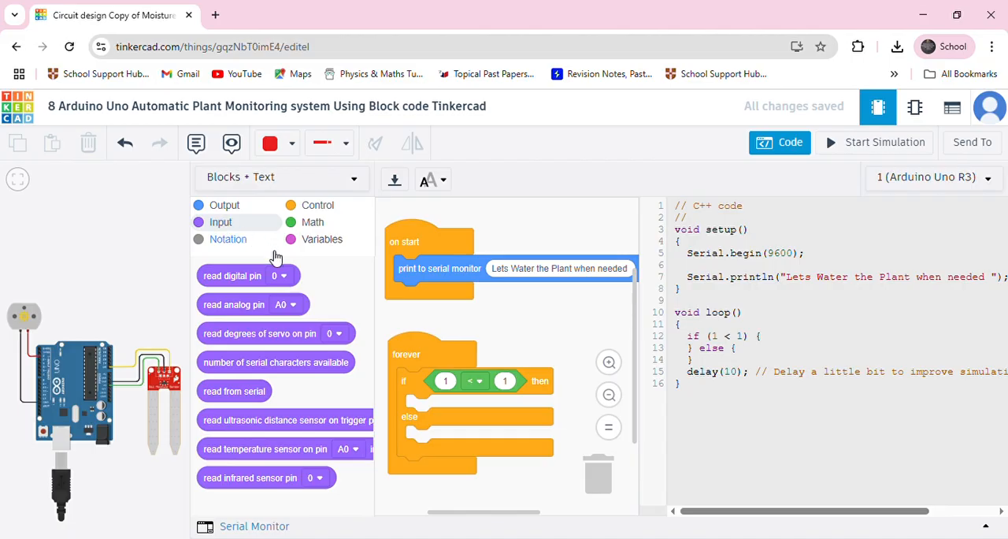
pyautogui.moveTo(245, 318); pyautogui.dragTo(496, 407)
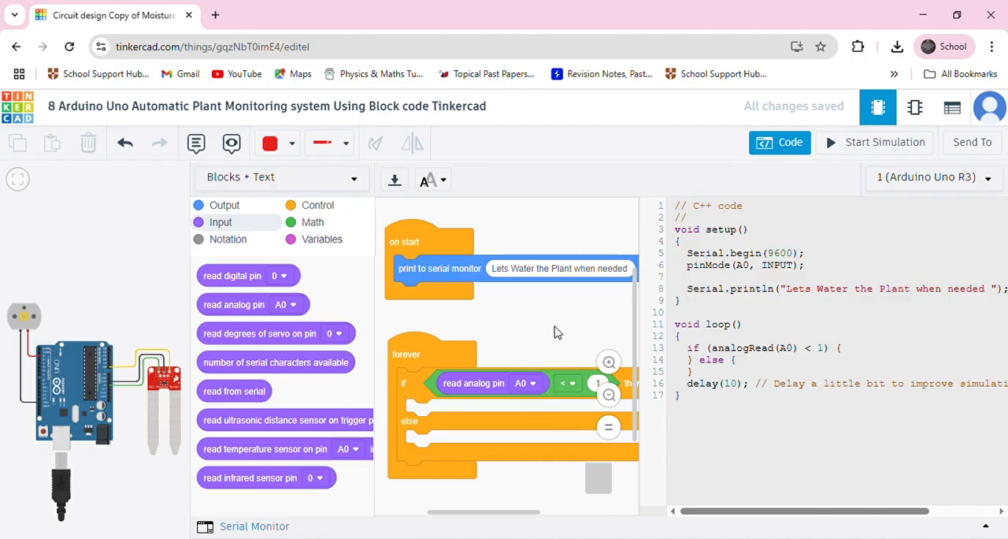
pyautogui.moveTo(553, 326); pyautogui.dragTo(529, 323)
pyautogui.scroll(-1, 540, 328)
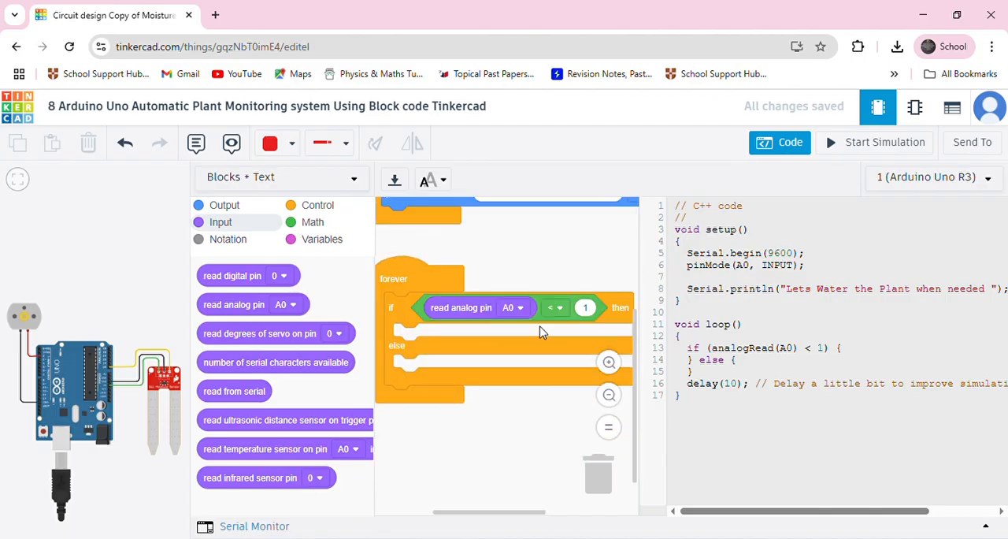
pyautogui.click(556, 308)
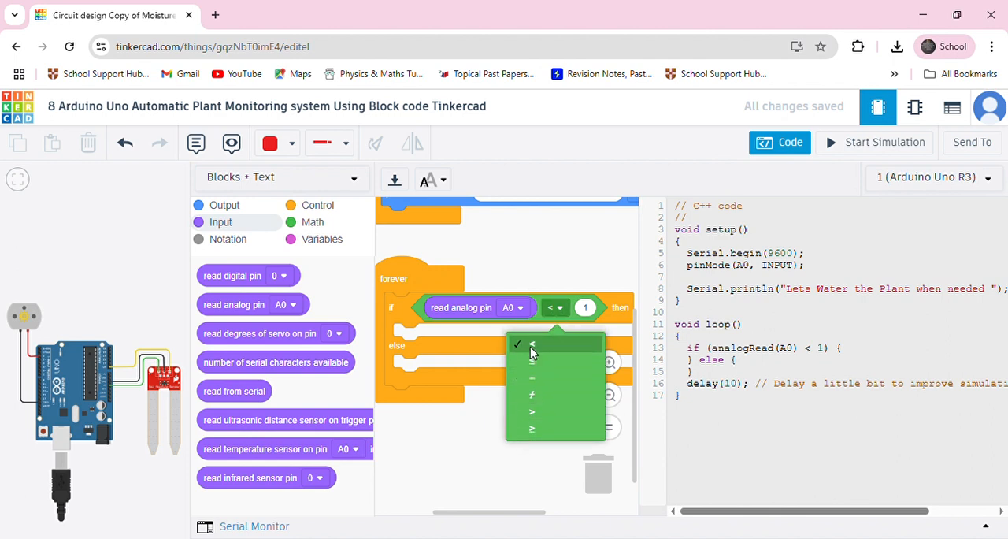
pyautogui.click(585, 307)
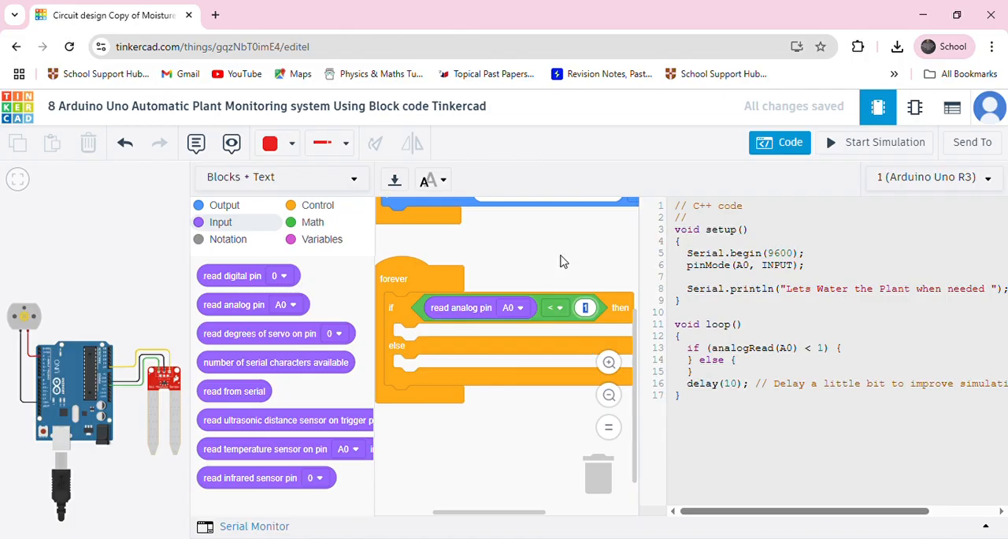
pyautogui.write('300')
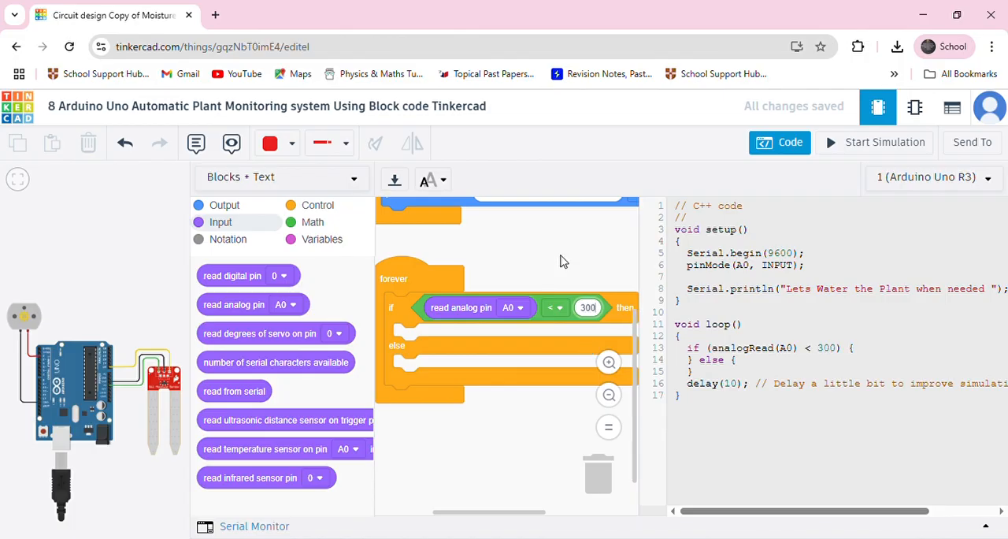
pyautogui.click(543, 453)
# Add a digital set pin block to the if branch that sets the motor's pin 2 to HIGH.
pyautogui.scroll(-1, 449, 314)
pyautogui.scroll(1, 447, 314)
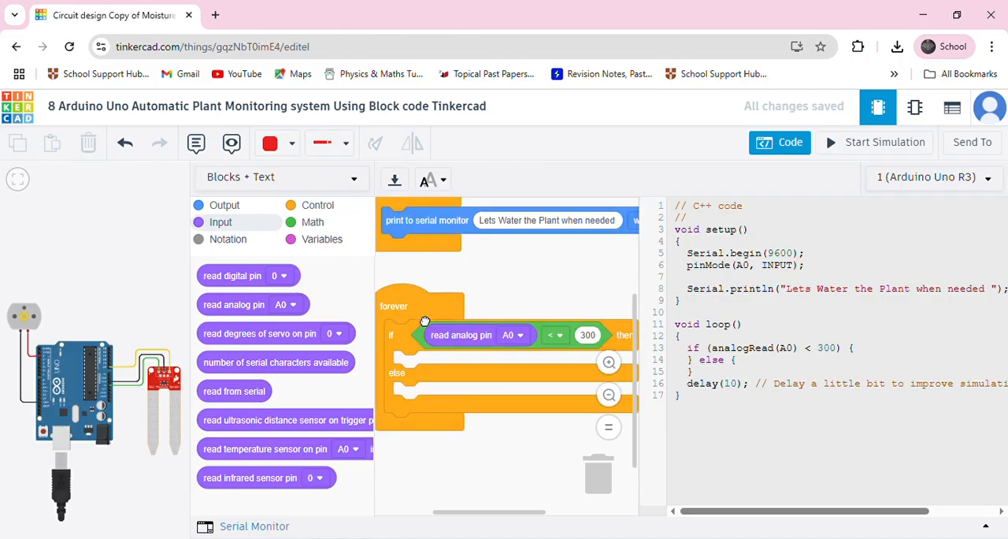
pyautogui.moveTo(426, 318); pyautogui.dragTo(429, 311)
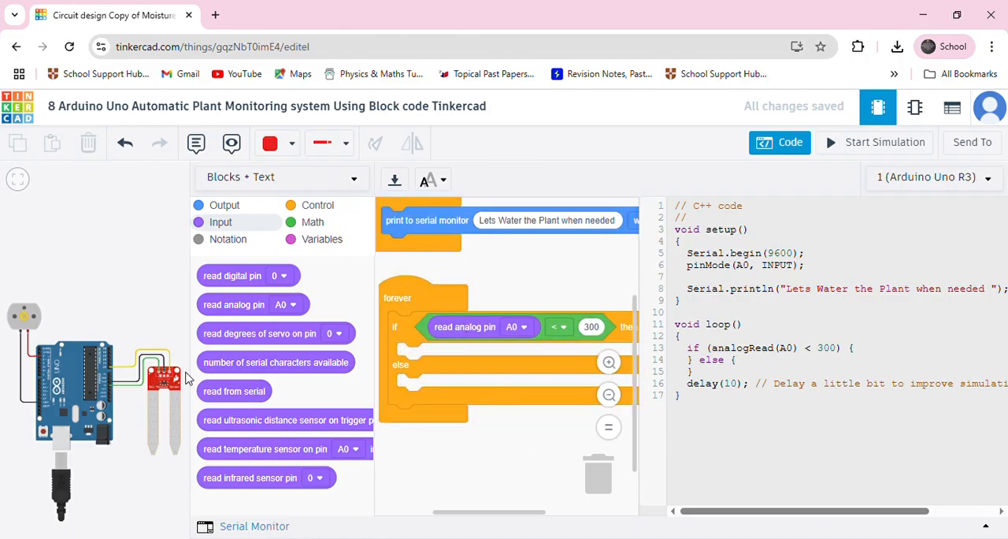
pyautogui.scroll(3, 112, 377)
pyautogui.scroll(-3, 113, 377)
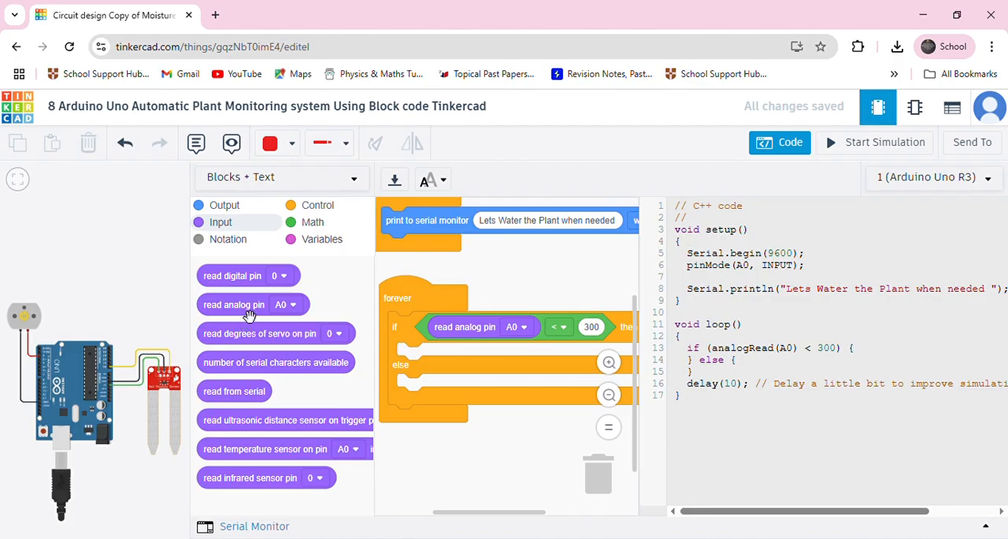
pyautogui.click(223, 206)
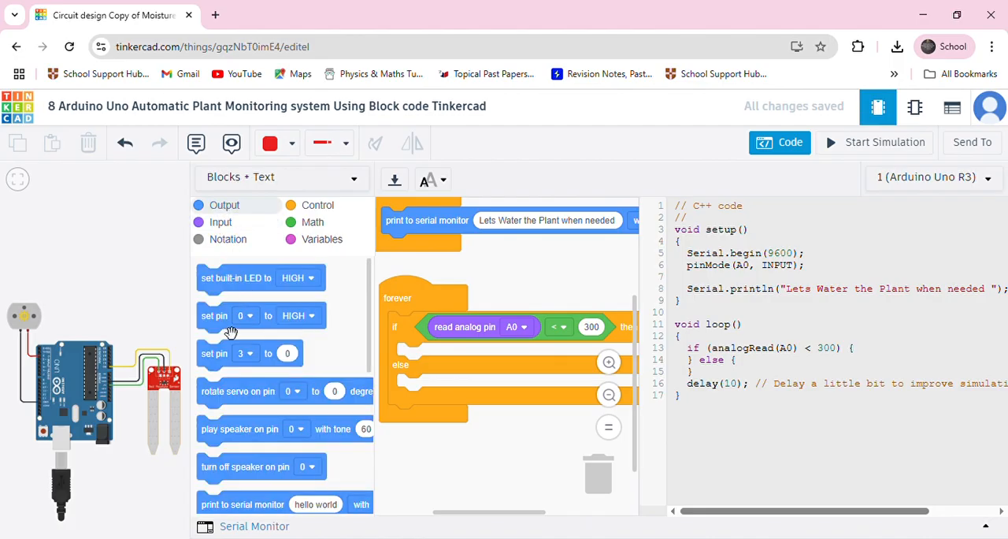
pyautogui.moveTo(230, 332); pyautogui.dragTo(441, 382)
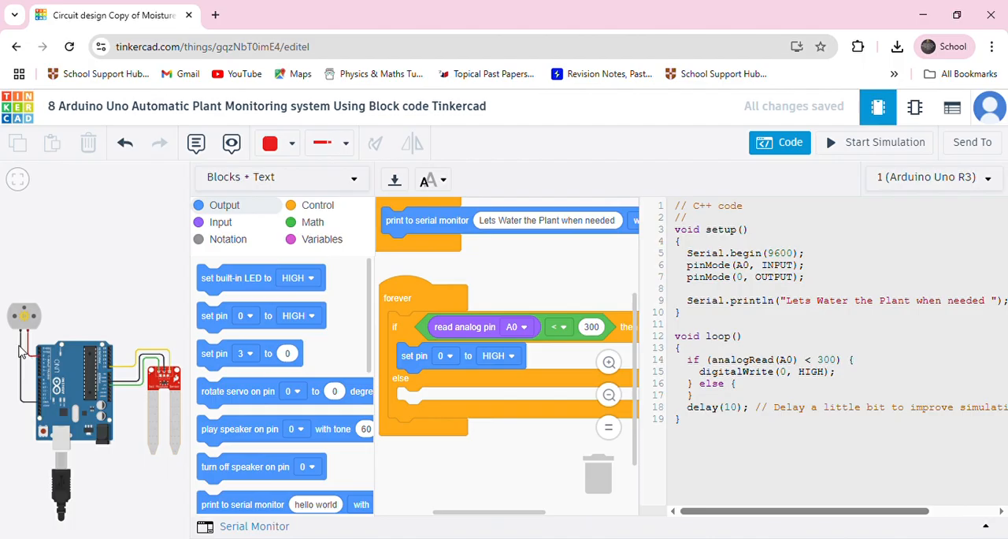
pyautogui.scroll(1, 12, 347)
pyautogui.scroll(3, 16, 347)
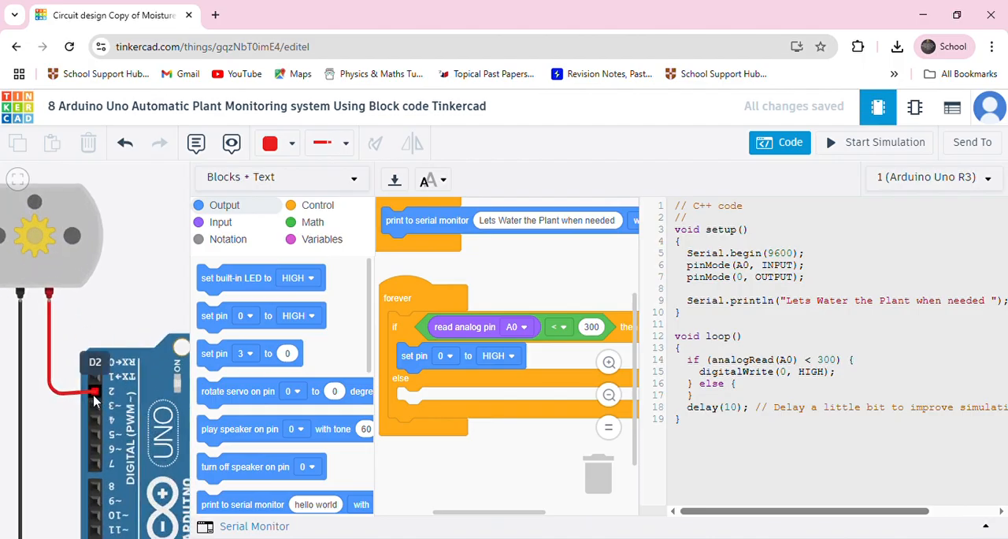
pyautogui.scroll(-5, 93, 400)
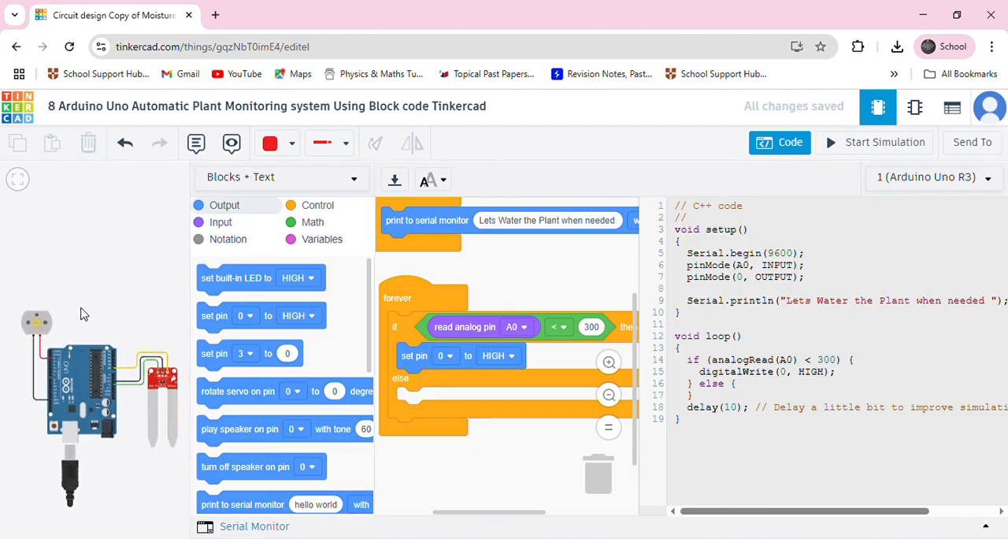
pyautogui.click(448, 357)
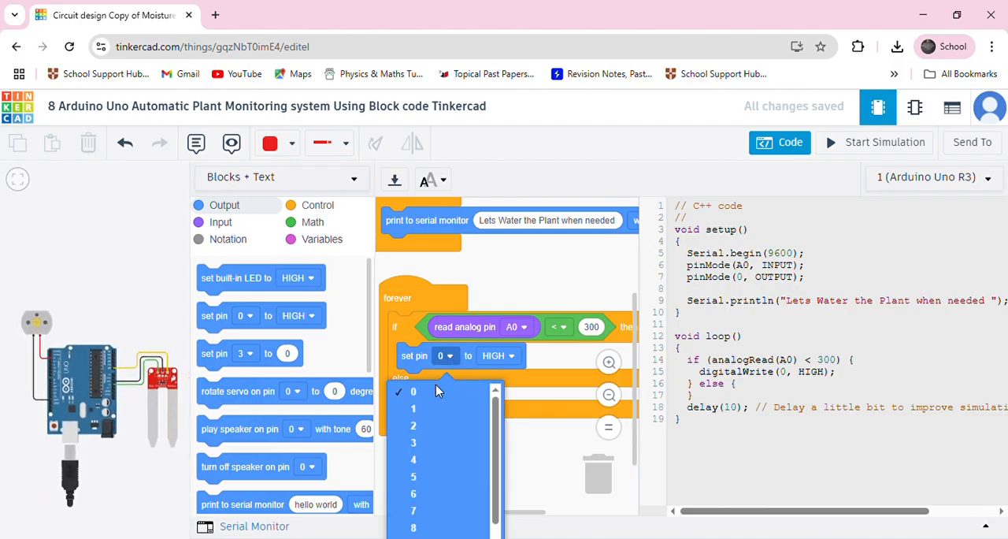
pyautogui.click(418, 426)
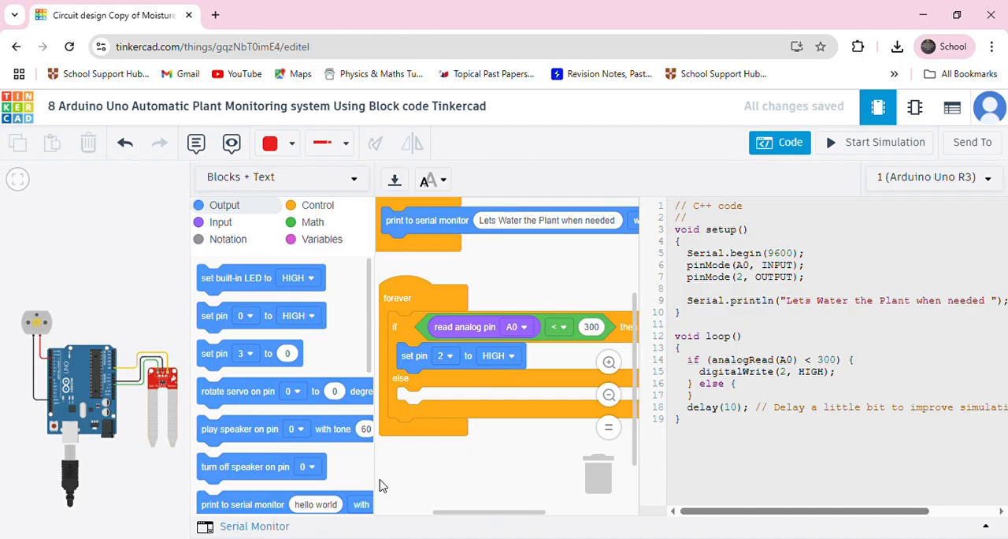
# Add a digital set pin block to the else branch that sets pin 2 to LOW.
pyautogui.moveTo(413, 307); pyautogui.dragTo(411, 296)
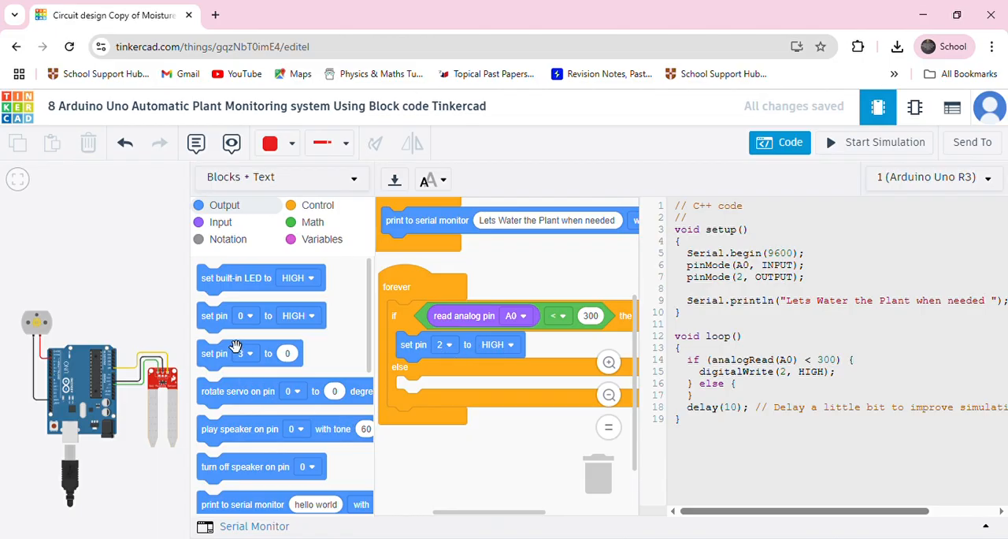
pyautogui.moveTo(229, 329); pyautogui.dragTo(449, 402)
pyautogui.click(446, 389)
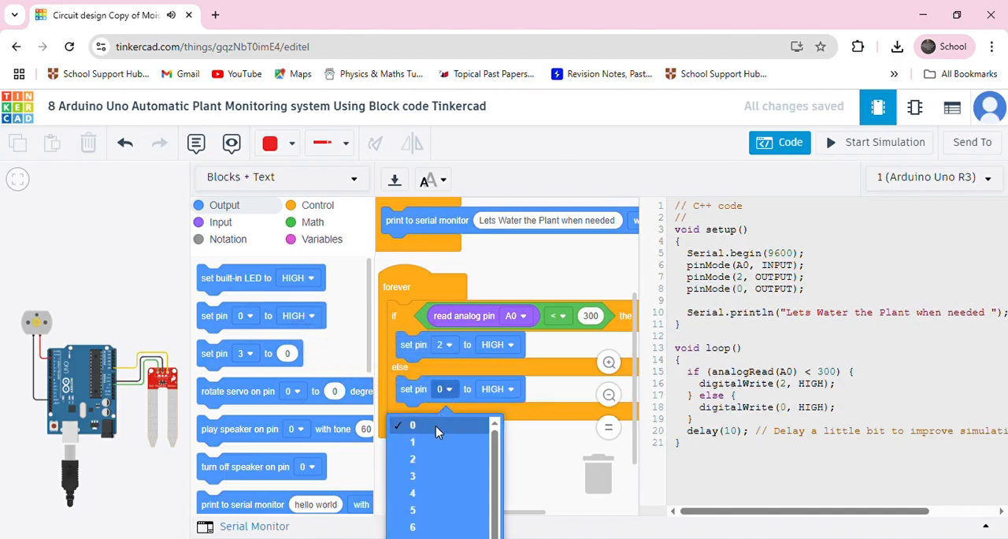
pyautogui.click(422, 458)
pyautogui.click(503, 389)
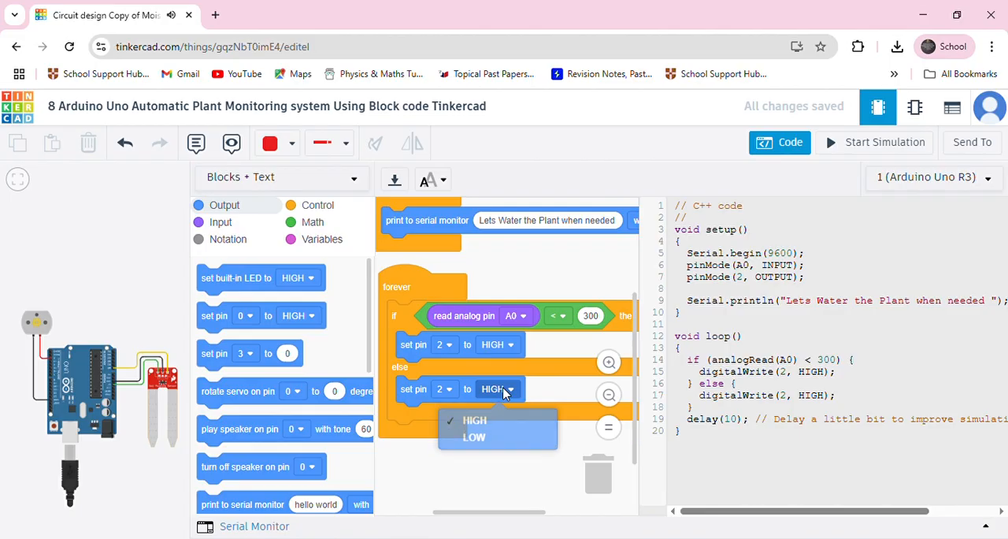
pyautogui.click(476, 437)
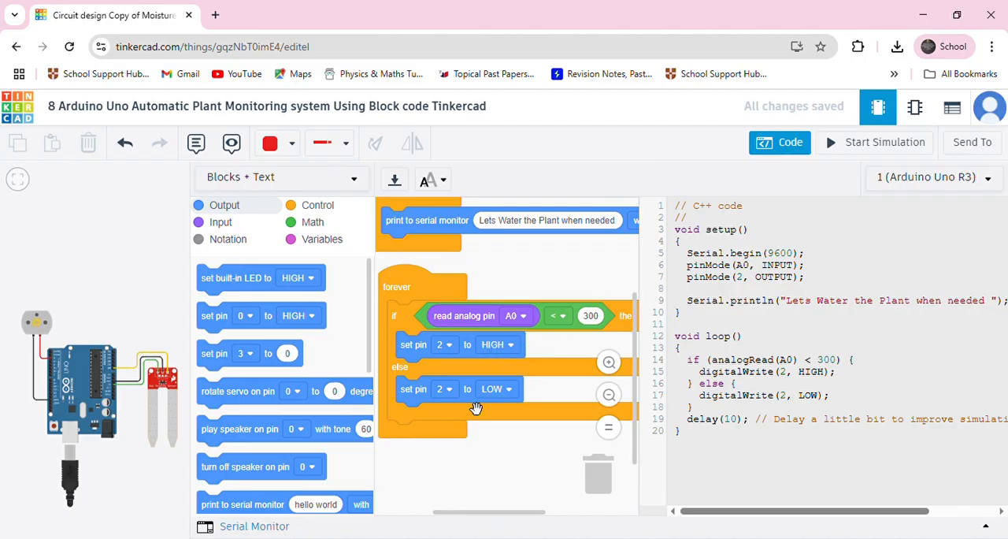
# Reposition the on start and forever block stacks so they sit close together, one above the other, with a small gap.
pyautogui.moveTo(404, 297); pyautogui.dragTo(406, 291)
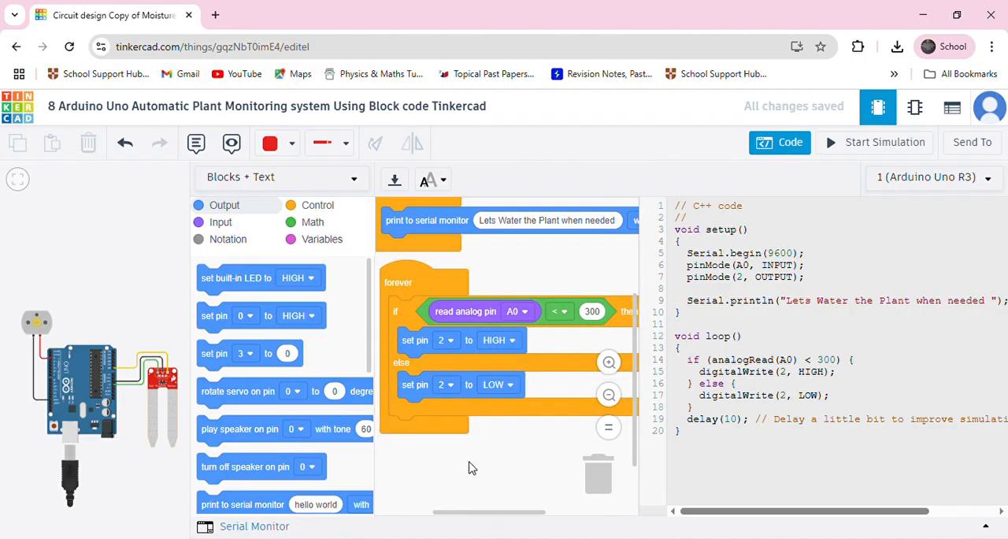
pyautogui.scroll(-2, 469, 468)
pyautogui.scroll(4, 473, 468)
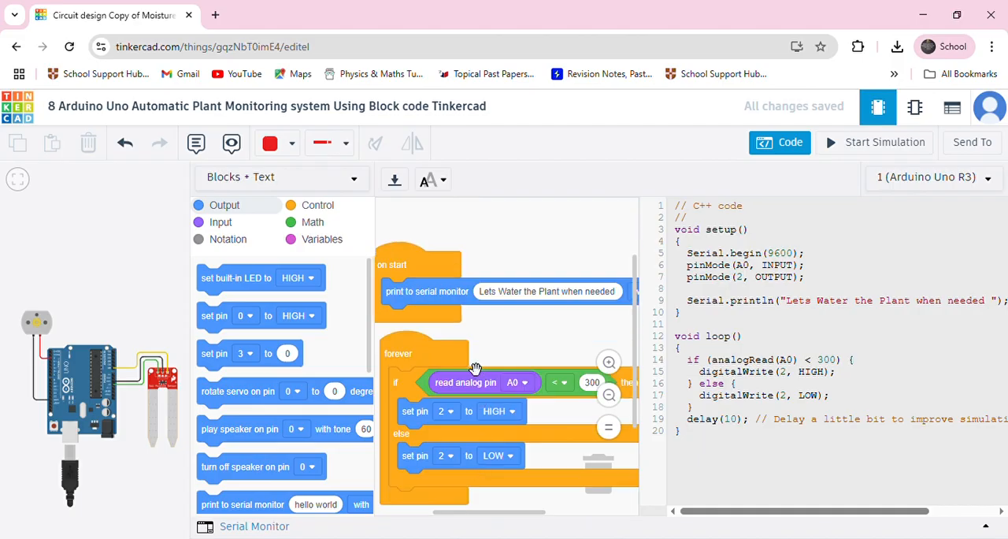
pyautogui.moveTo(418, 269); pyautogui.dragTo(423, 245)
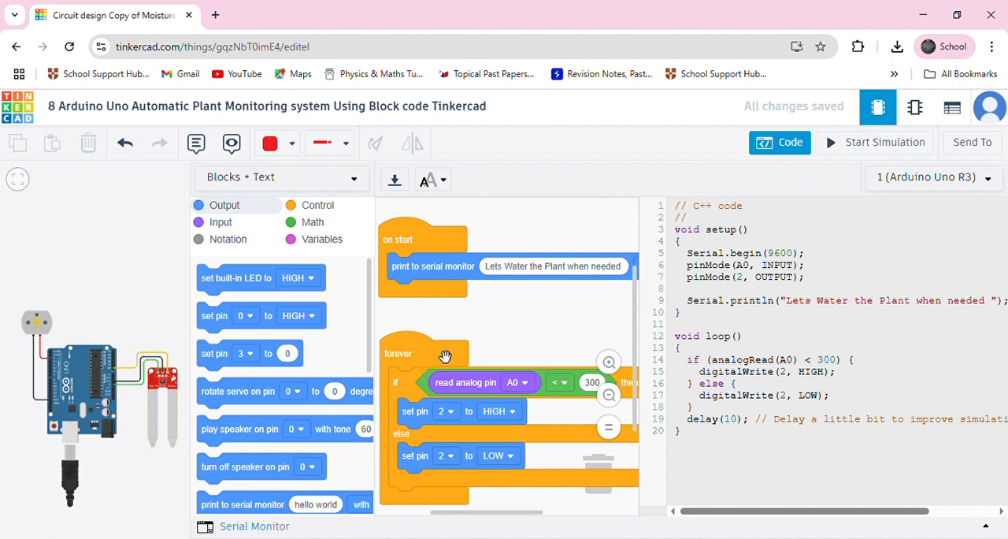
pyautogui.moveTo(420, 361); pyautogui.dragTo(420, 344)
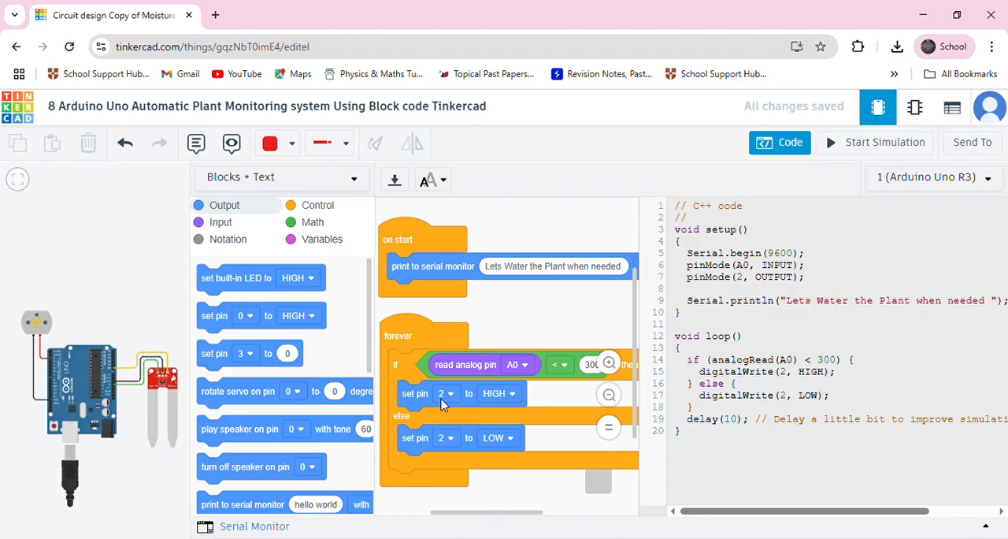
pyautogui.moveTo(417, 246); pyautogui.dragTo(422, 249)
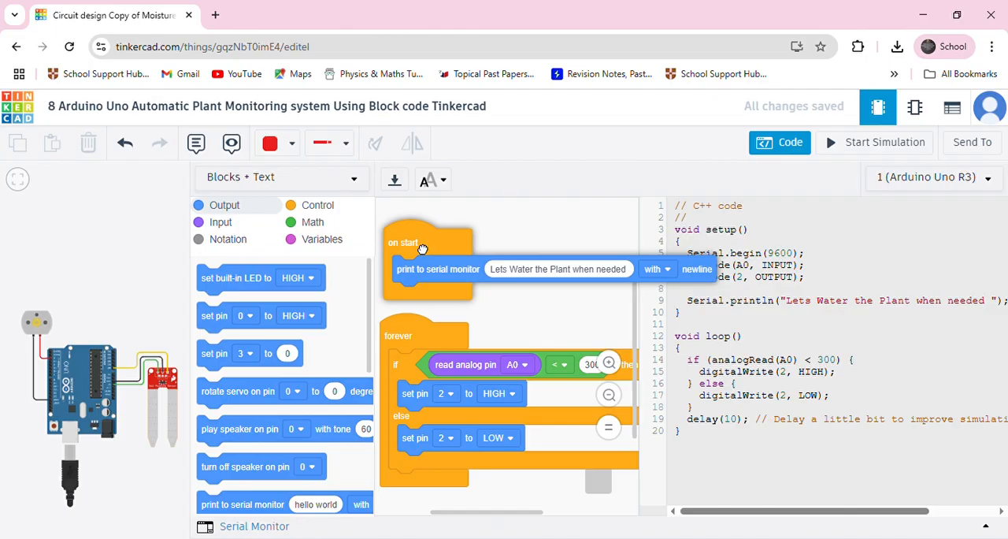
pyautogui.moveTo(422, 249); pyautogui.dragTo(420, 250)
pyautogui.moveTo(413, 356); pyautogui.dragTo(412, 349)
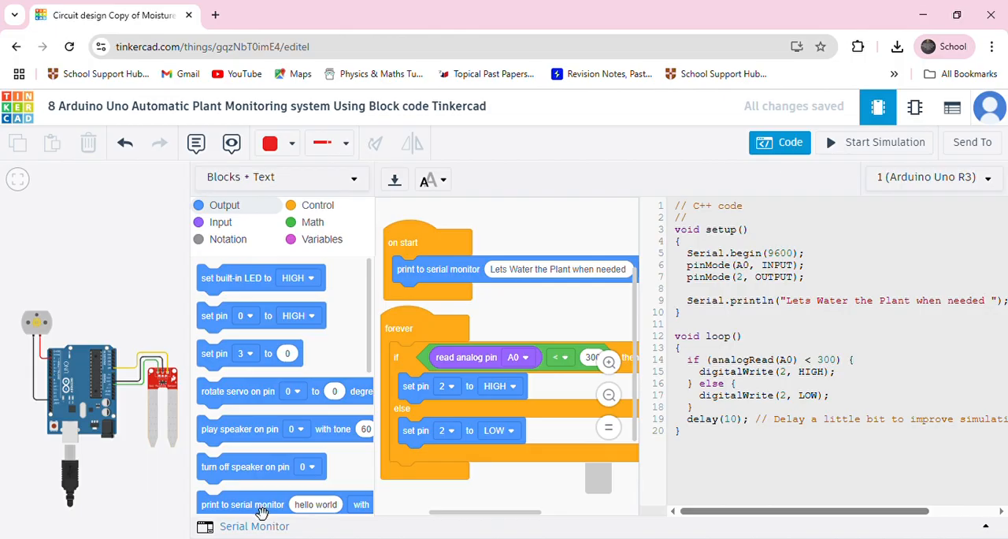
# Open the serial monitor and start the simulation of the plant monitoring circuit.
pyautogui.click(217, 530)
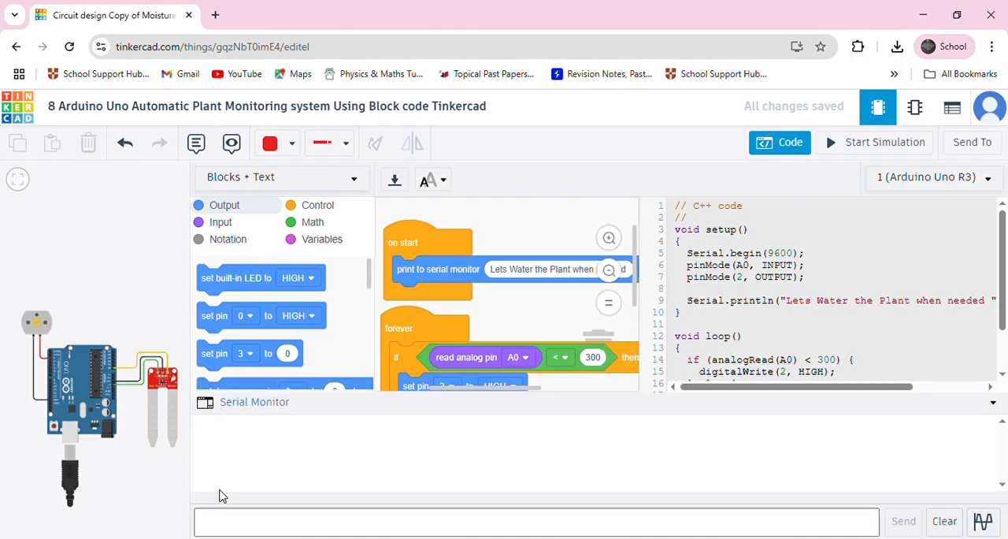
pyautogui.click(837, 142)
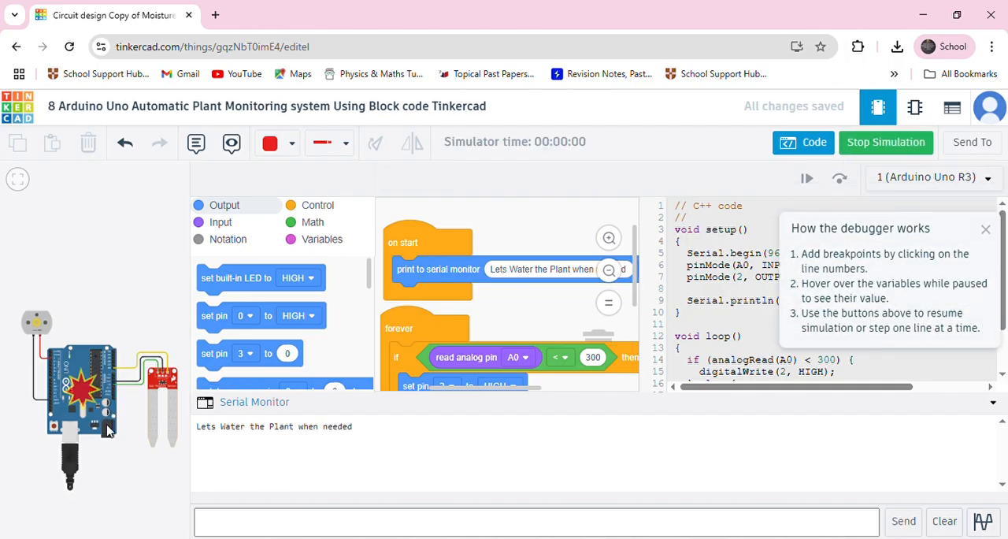
pyautogui.scroll(4, 83, 399)
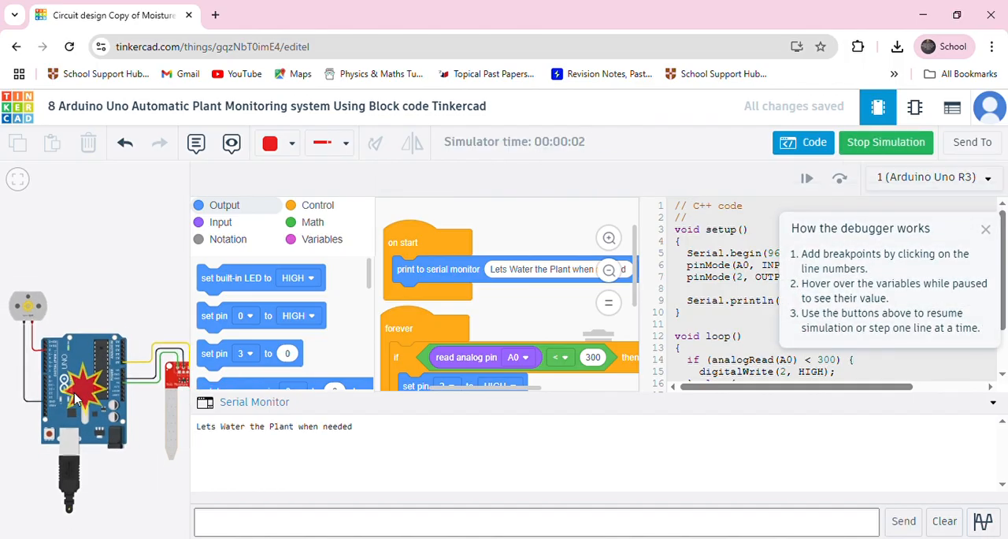
pyautogui.scroll(-2, 75, 399)
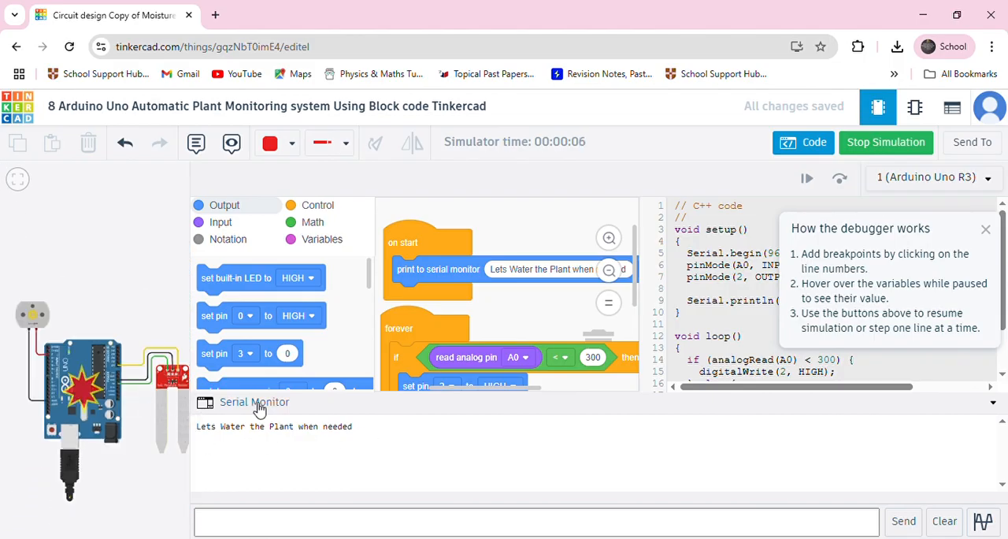
# Raise the soil moisture sensor's simulated moisture to about the middle of its range and check the motor's speed.
pyautogui.click(167, 415)
pyautogui.scroll(2, 166, 415)
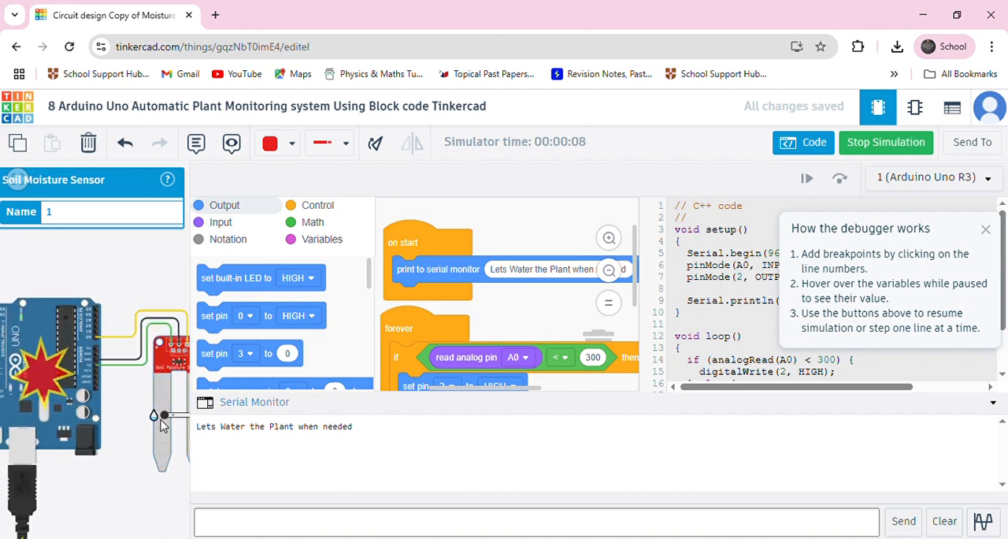
pyautogui.moveTo(176, 416); pyautogui.dragTo(181, 417)
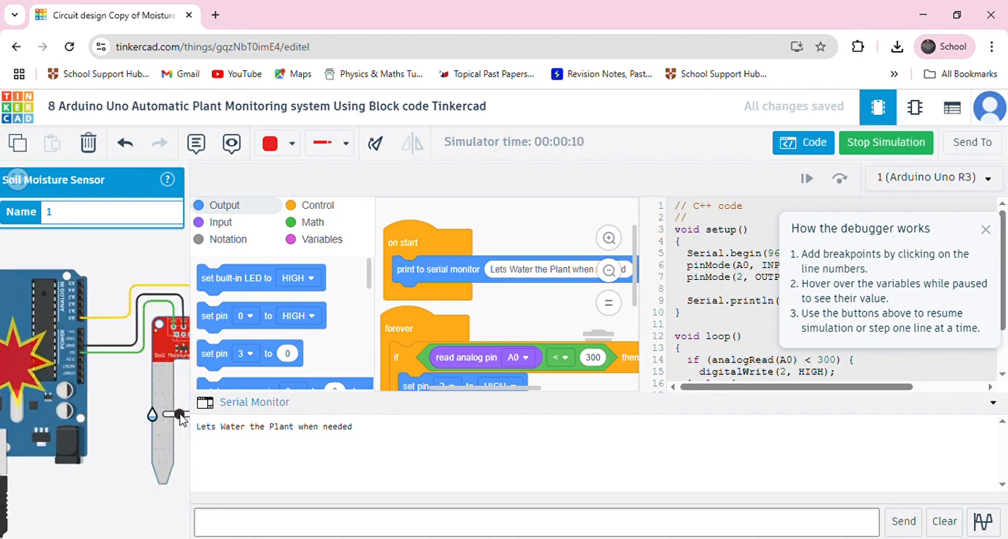
pyautogui.scroll(-3, 161, 426)
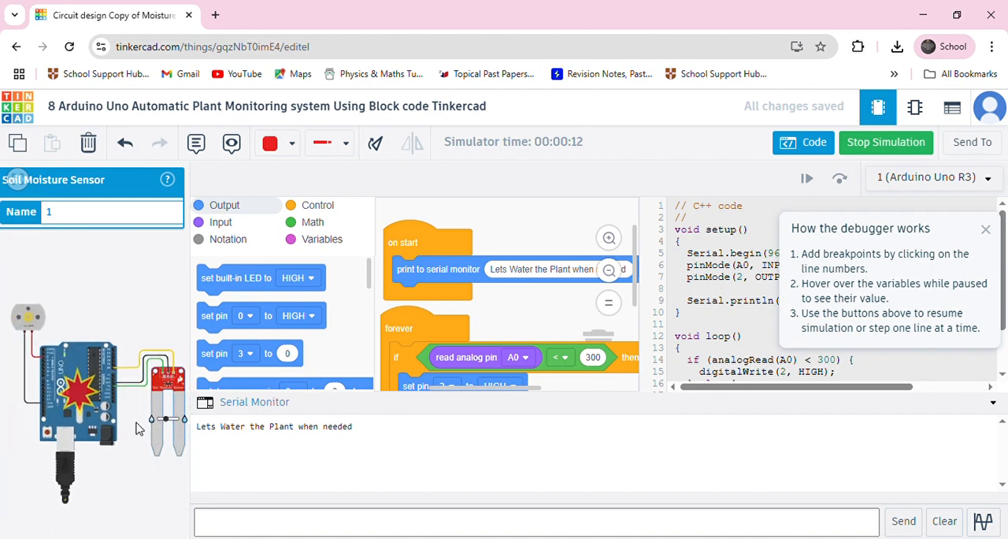
pyautogui.scroll(2, 21, 317)
pyautogui.scroll(2, 22, 322)
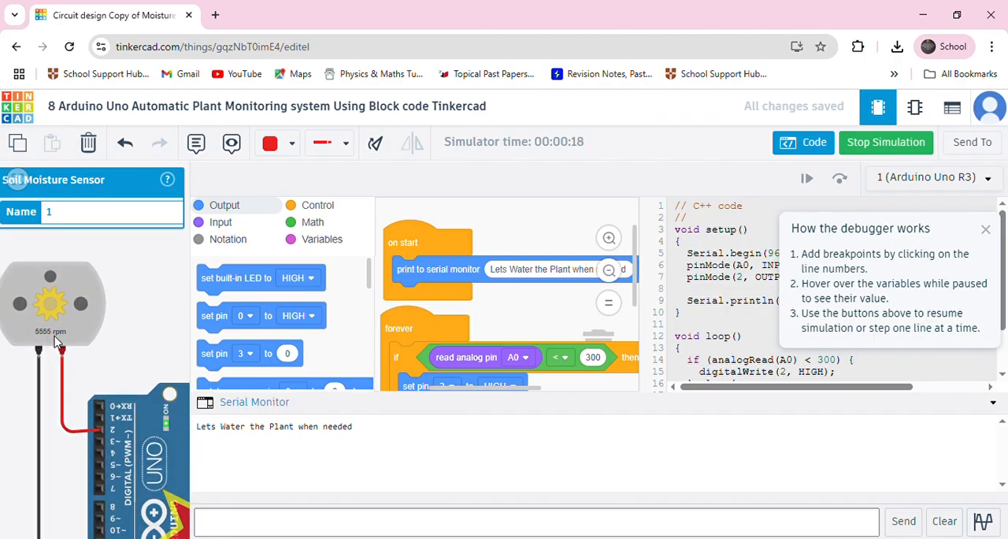
pyautogui.scroll(-4, 55, 341)
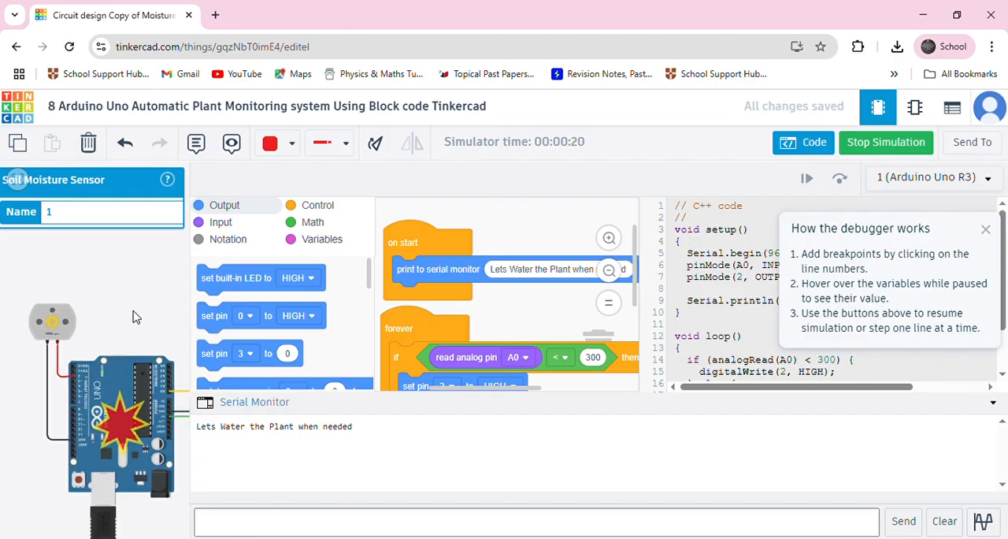
# Lower the soil moisture sensor's simulated moisture to its minimum and check the motor's speed.
pyautogui.click(99, 291)
pyautogui.moveTo(99, 291); pyautogui.dragTo(73, 288)
pyautogui.scroll(-2, 161, 386)
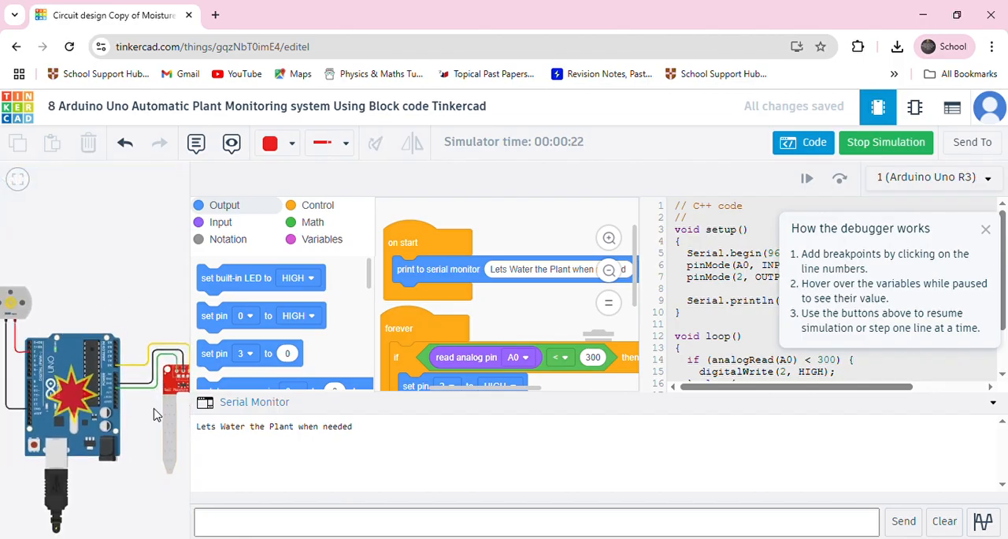
pyautogui.click(175, 407)
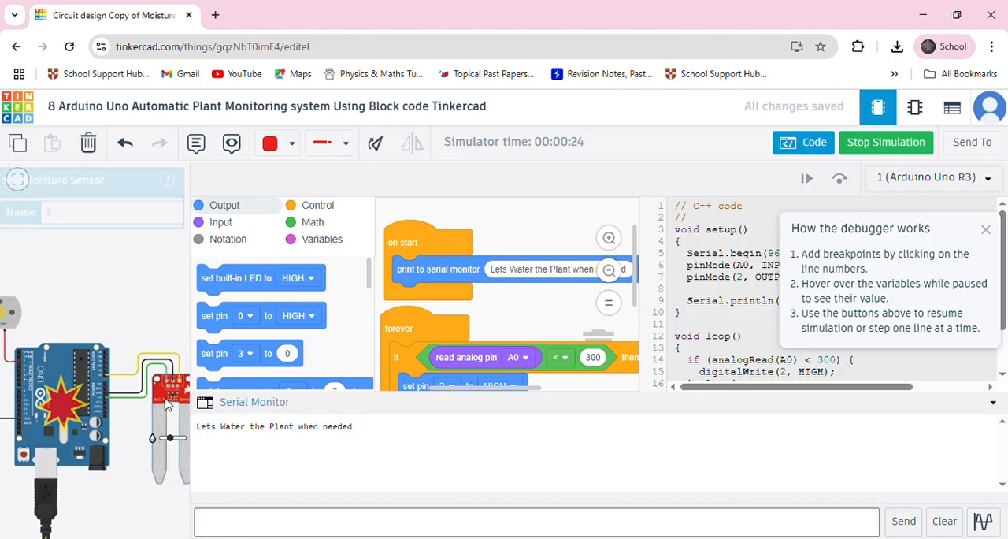
pyautogui.moveTo(169, 440)
pyautogui.mouseDown()
pyautogui.moveTo(179, 440)
pyautogui.moveTo(150, 441)
pyautogui.mouseUp()
pyautogui.click(67, 331)
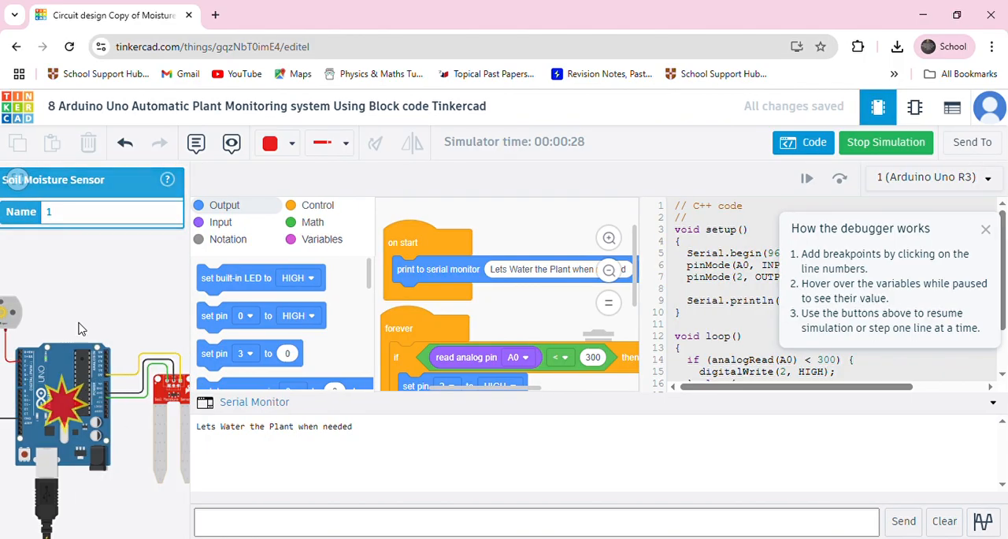
pyautogui.scroll(5, 71, 334)
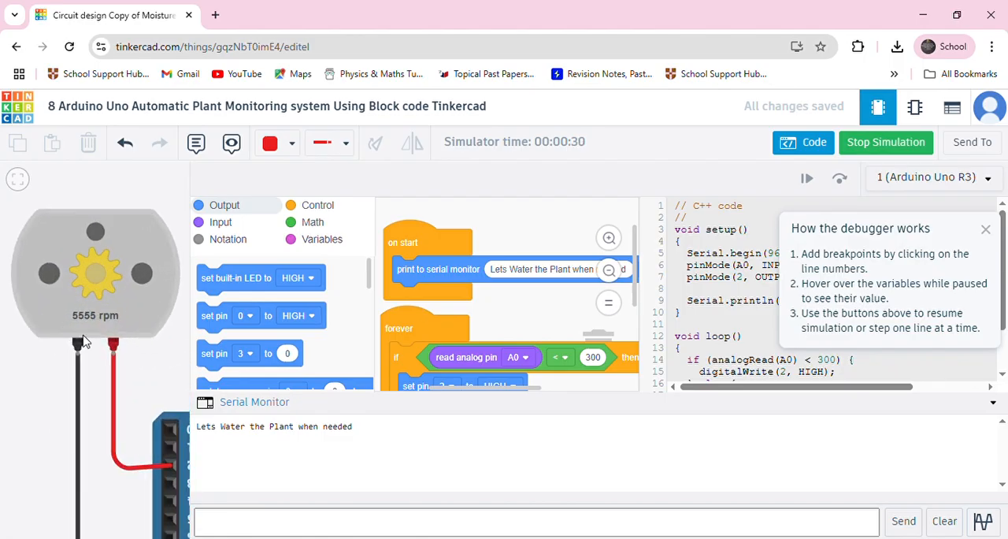
# Raise the soil moisture sensor's simulated moisture to its maximum and check how the motor responds.
pyautogui.scroll(-5, 85, 337)
pyautogui.moveTo(127, 335); pyautogui.dragTo(1, 314)
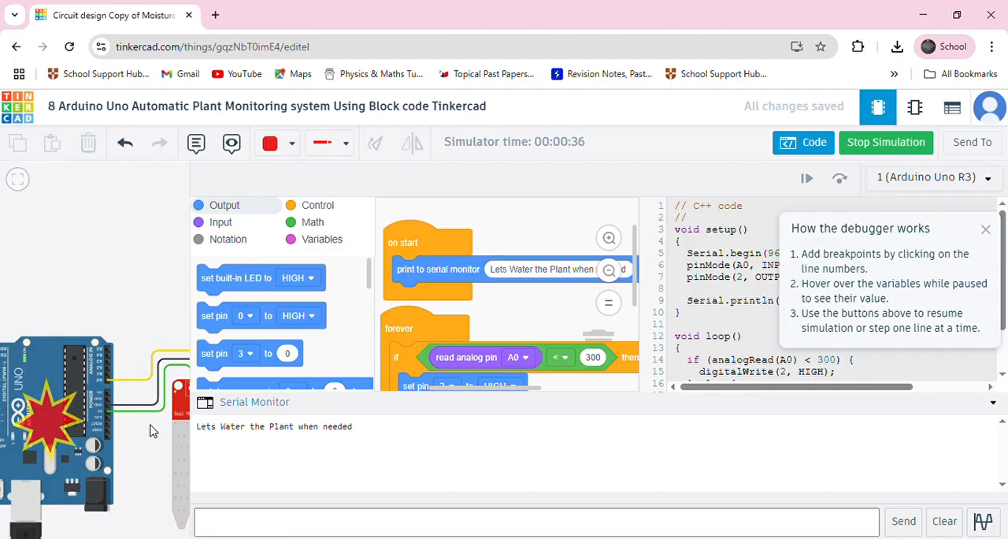
pyautogui.scroll(-2, 151, 425)
pyautogui.moveTo(150, 425); pyautogui.dragTo(70, 380)
pyautogui.scroll(3, 89, 386)
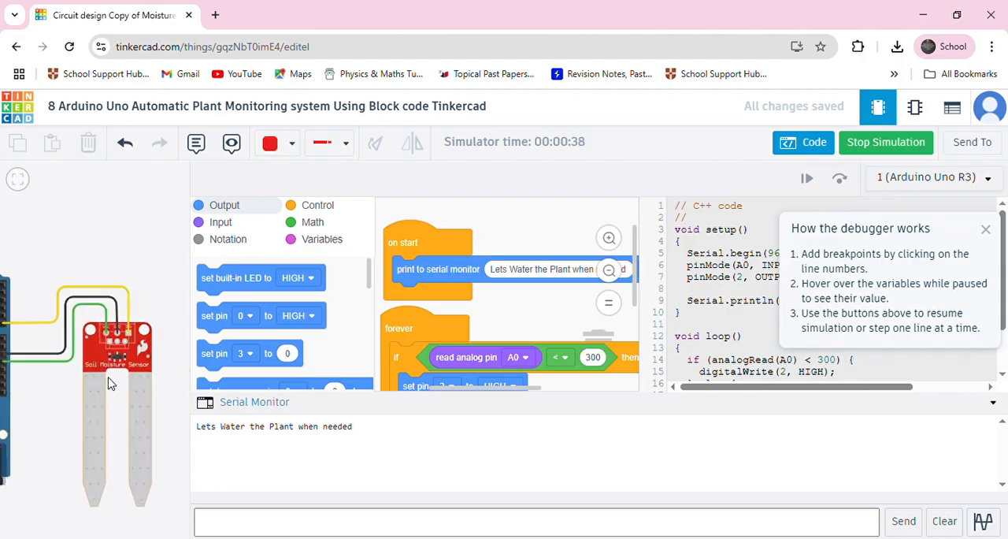
pyautogui.scroll(2, 110, 384)
pyautogui.click(110, 383)
pyautogui.moveTo(117, 468); pyautogui.dragTo(167, 469)
pyautogui.scroll(-3, 63, 415)
pyautogui.moveTo(44, 317); pyautogui.dragTo(169, 318)
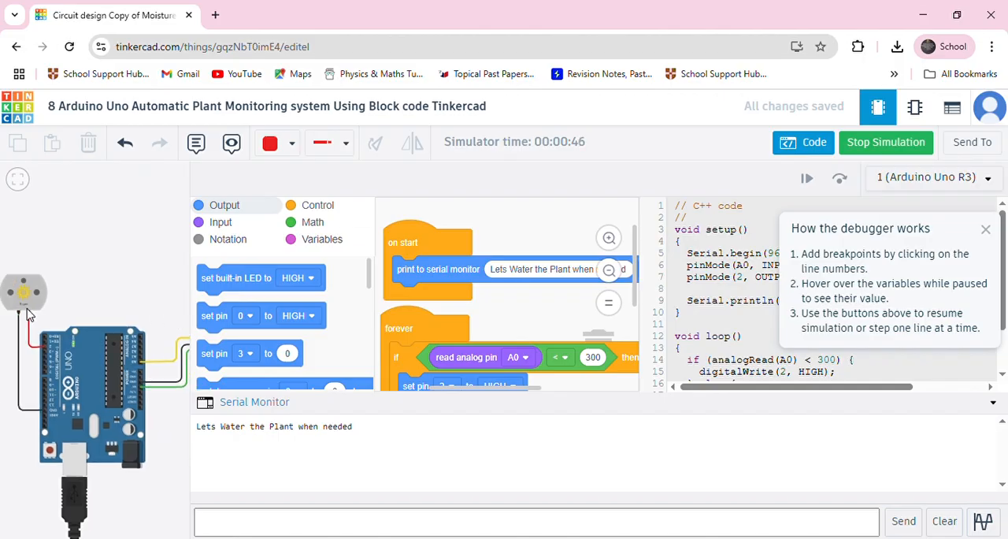
pyautogui.scroll(4, 28, 313)
pyautogui.scroll(-5, 77, 308)
# Examine the soil moisture sensor and its moisture slider once more, and stop the simulation.
pyautogui.moveTo(138, 417); pyautogui.dragTo(38, 434)
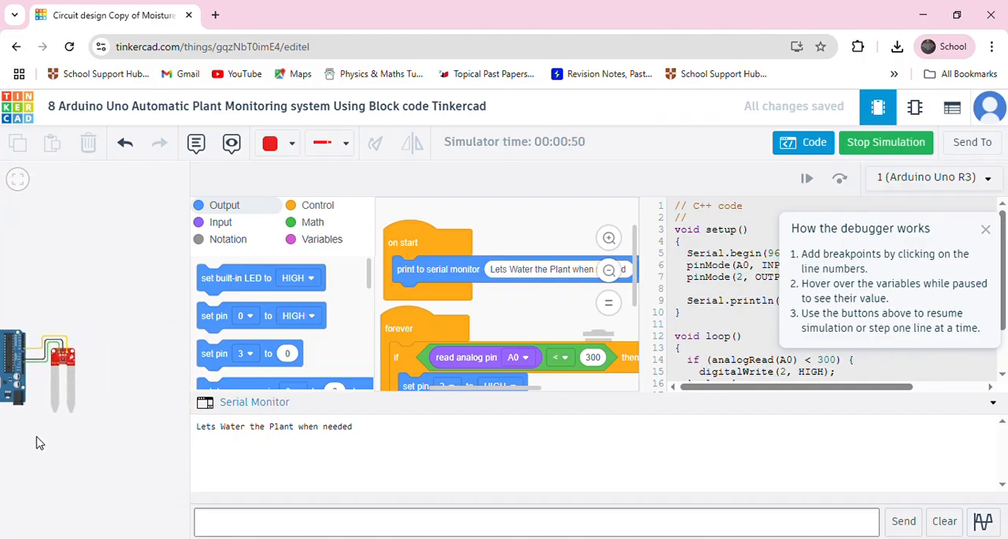
pyautogui.scroll(8, 83, 375)
pyautogui.scroll(-2, 87, 376)
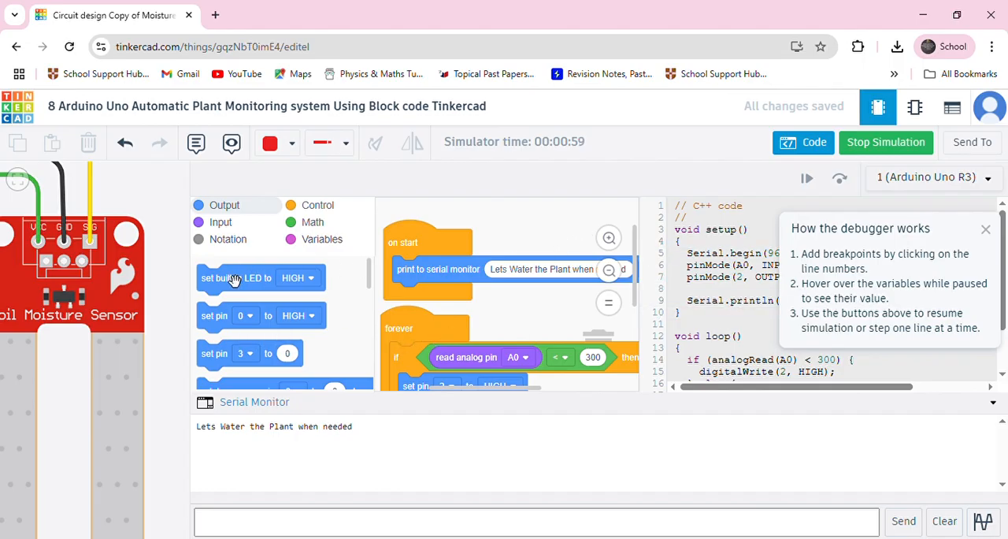
pyautogui.scroll(-3, 169, 314)
pyautogui.scroll(-4, 88, 338)
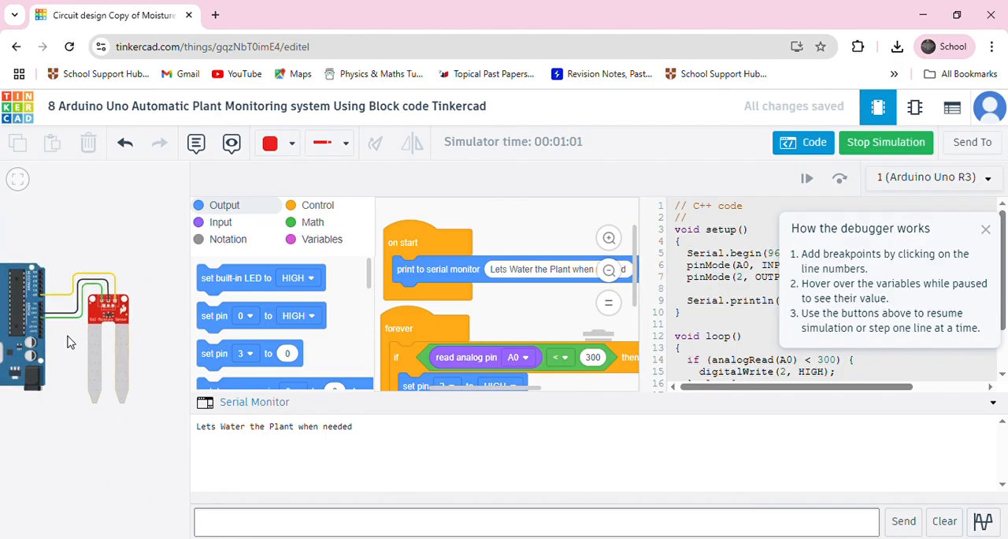
pyautogui.click(149, 384)
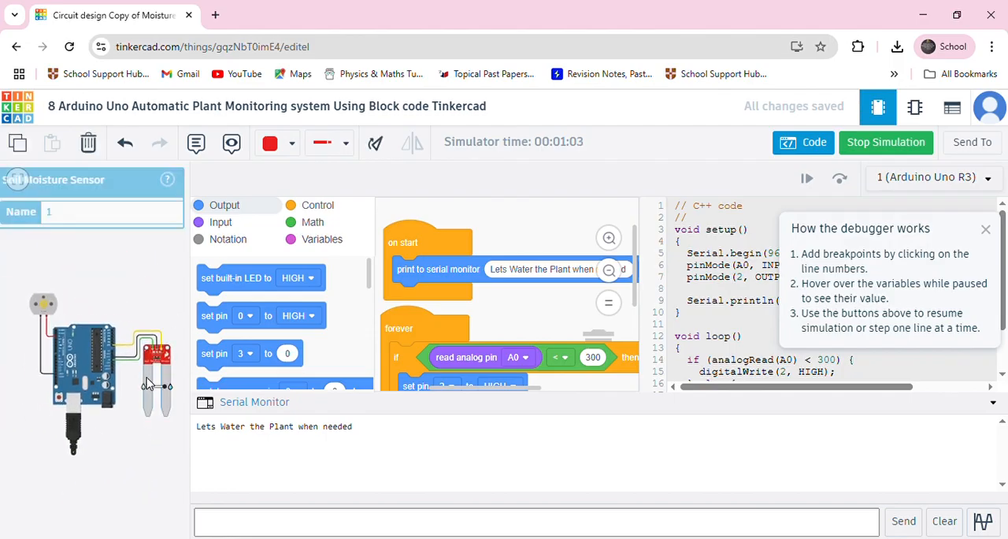
pyautogui.scroll(3, 158, 394)
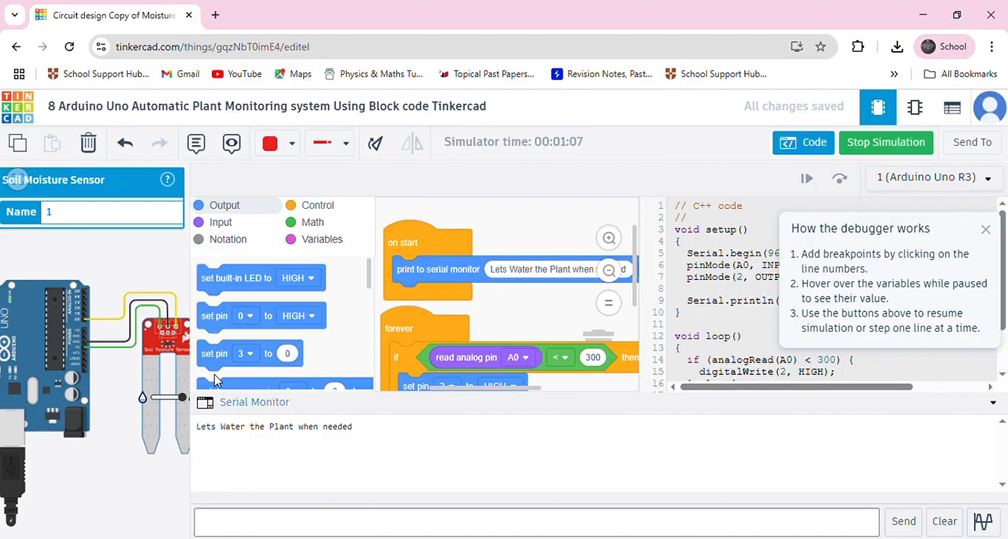
pyautogui.click(881, 144)
# Add a print to serial monitor block at the start of the forever loop, above the if-then-else block.
pyautogui.scroll(-3, 299, 323)
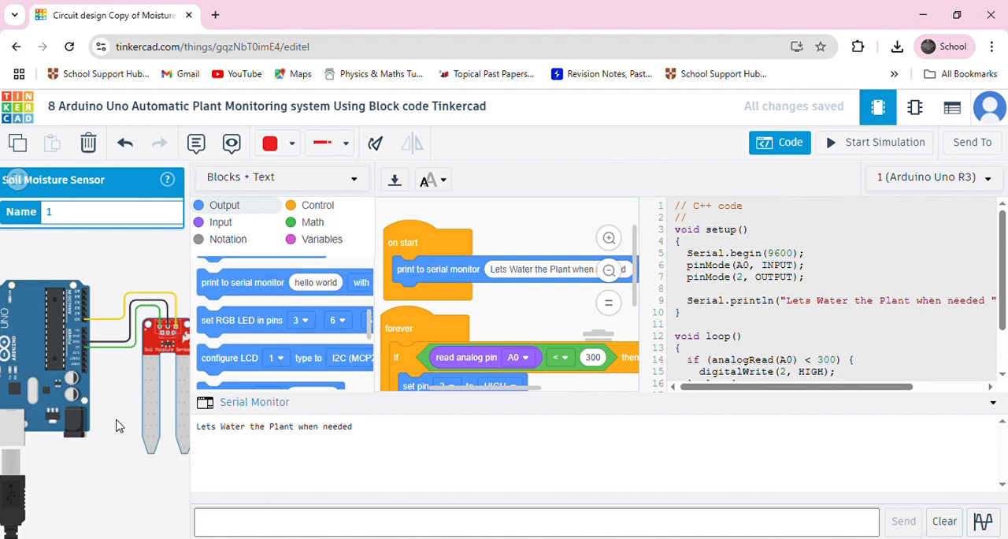
pyautogui.scroll(-1, 116, 426)
pyautogui.scroll(-1, 116, 426)
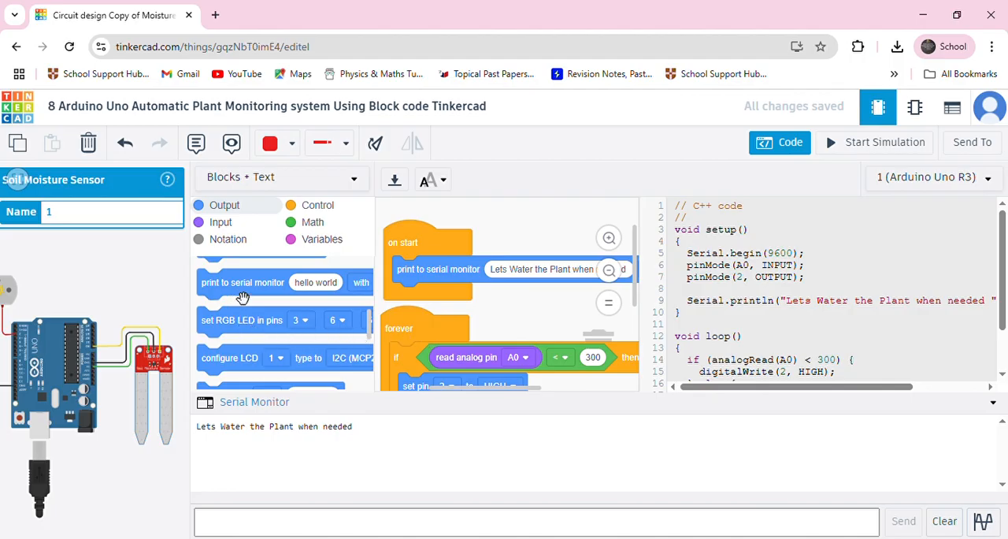
pyautogui.moveTo(243, 297); pyautogui.dragTo(439, 377)
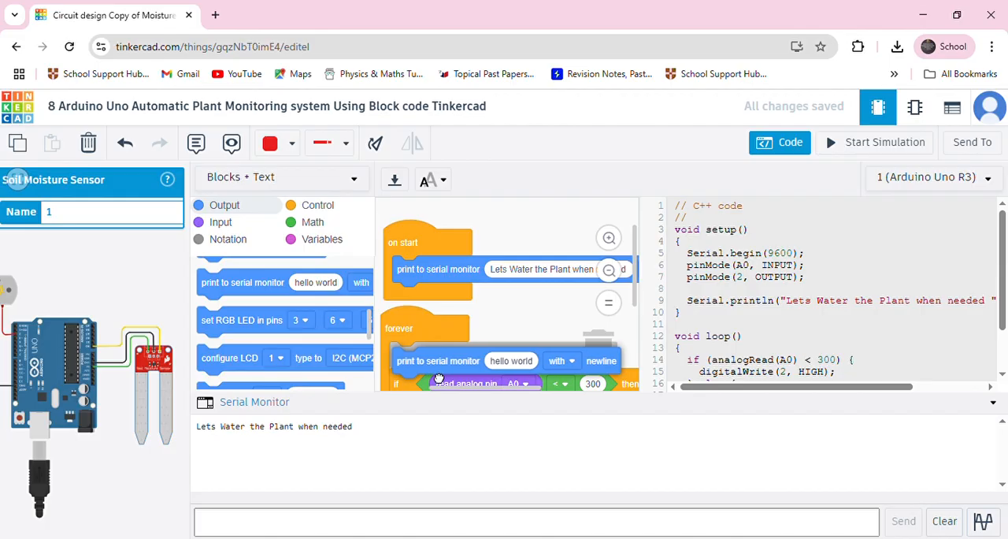
pyautogui.scroll(1, 241, 323)
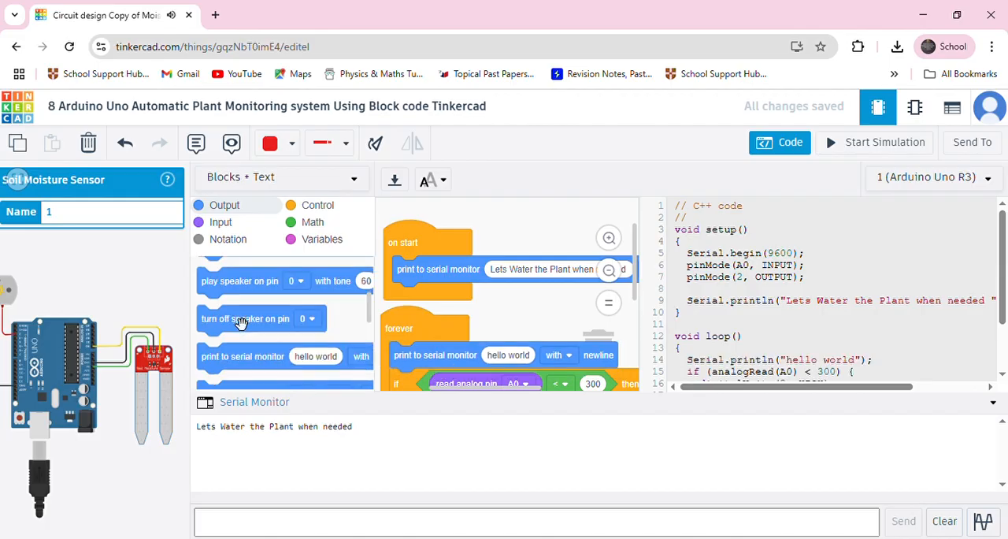
# Insert a read analog pin A0 block as the value printed by the forever loop's serial monitor block.
pyautogui.click(221, 222)
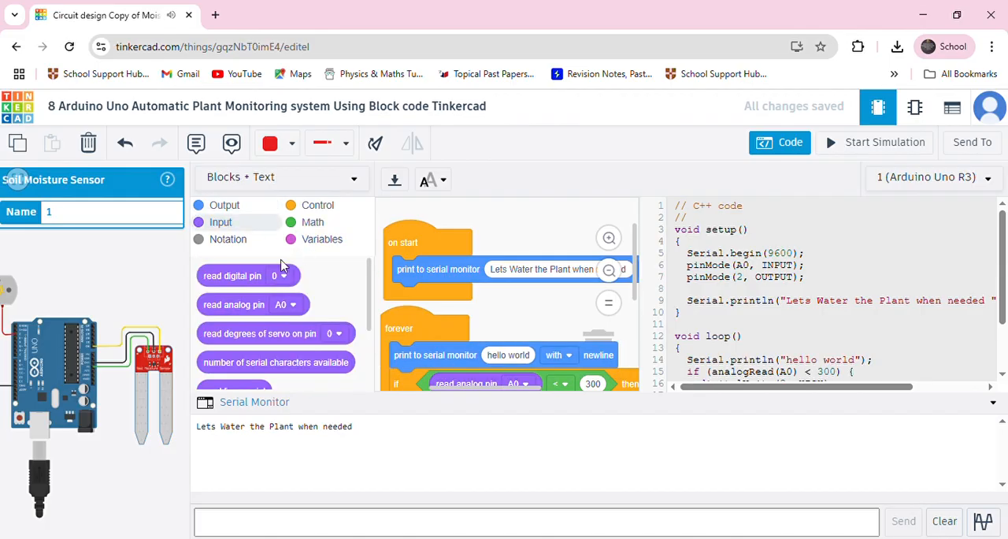
pyautogui.moveTo(237, 315); pyautogui.dragTo(526, 365)
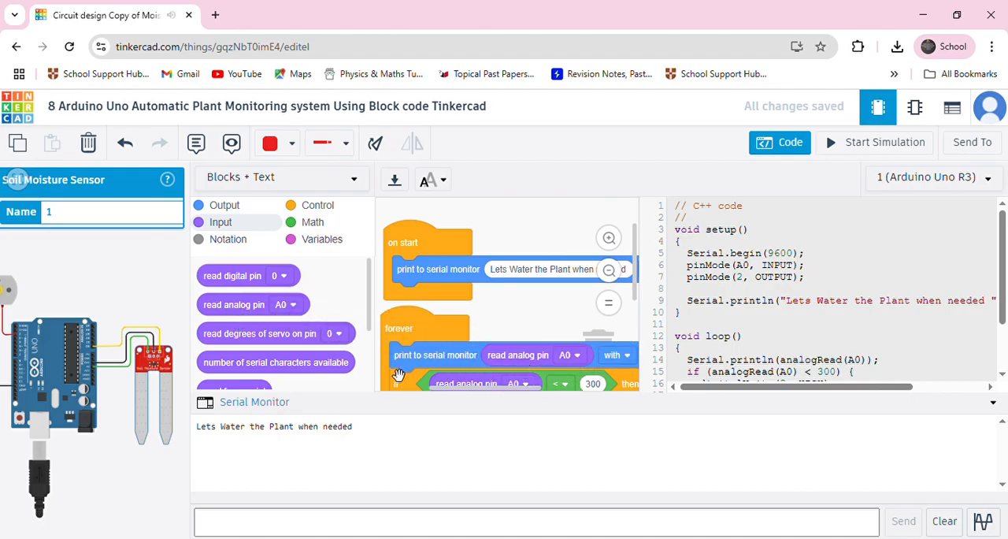
pyautogui.scroll(-1, 456, 375)
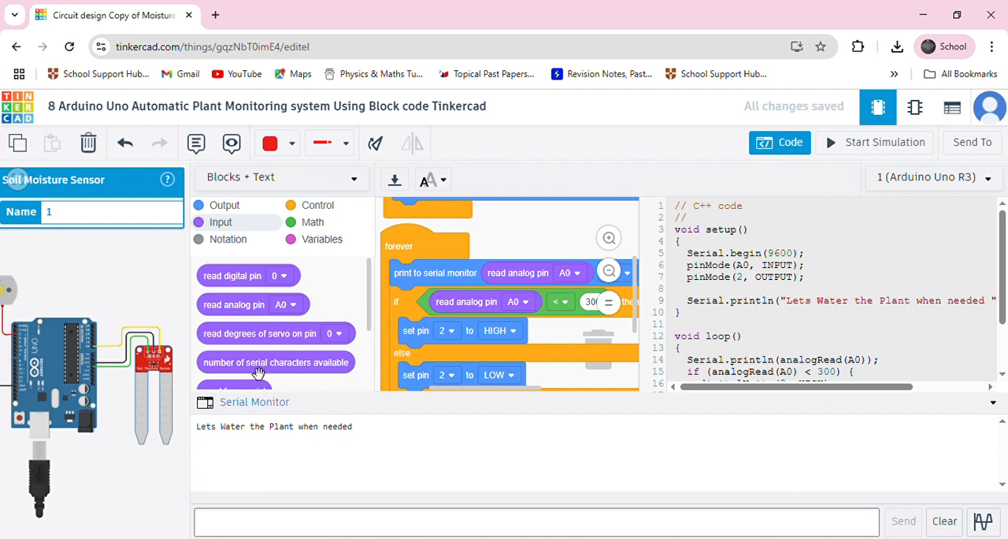
# Start the simulation, raise the soil moisture sensor's reading to about 59, and check the motor's speed.
pyautogui.click(833, 145)
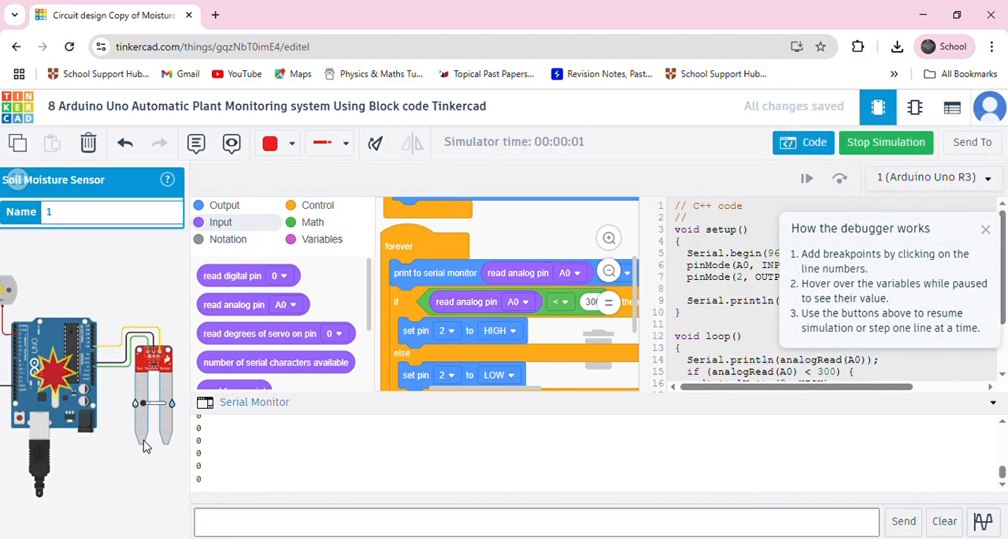
pyautogui.moveTo(144, 405); pyautogui.dragTo(151, 406)
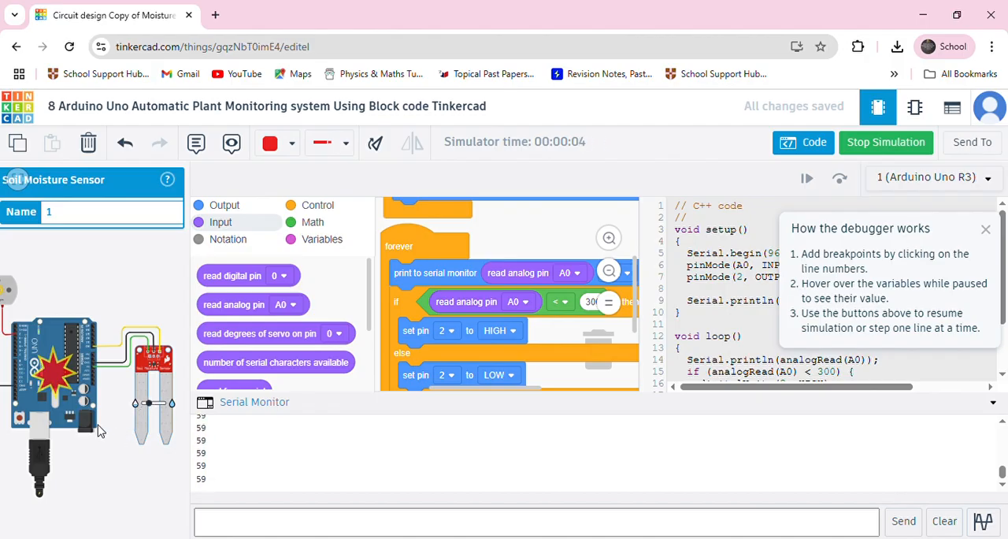
pyautogui.moveTo(87, 470); pyautogui.dragTo(162, 498)
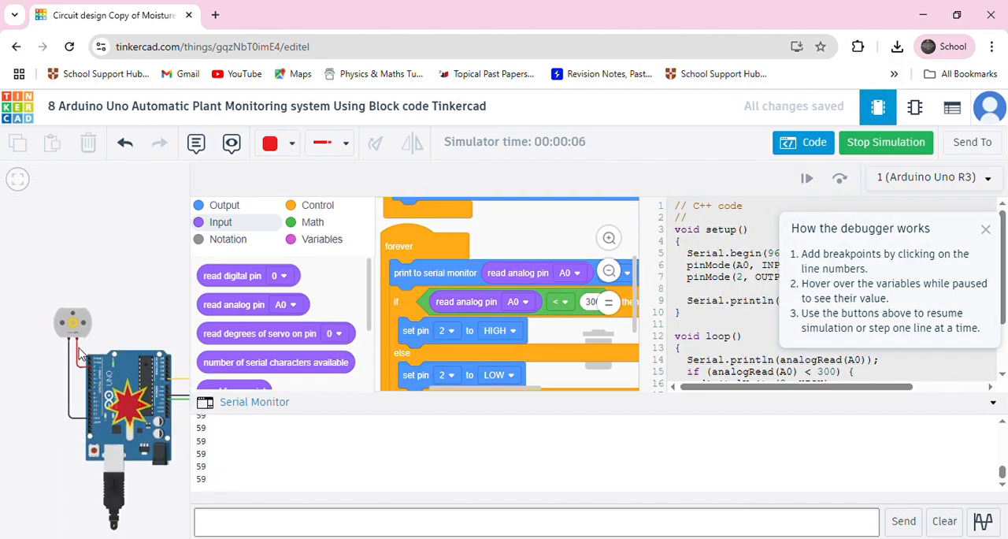
pyautogui.scroll(3, 79, 344)
pyautogui.scroll(2, 78, 345)
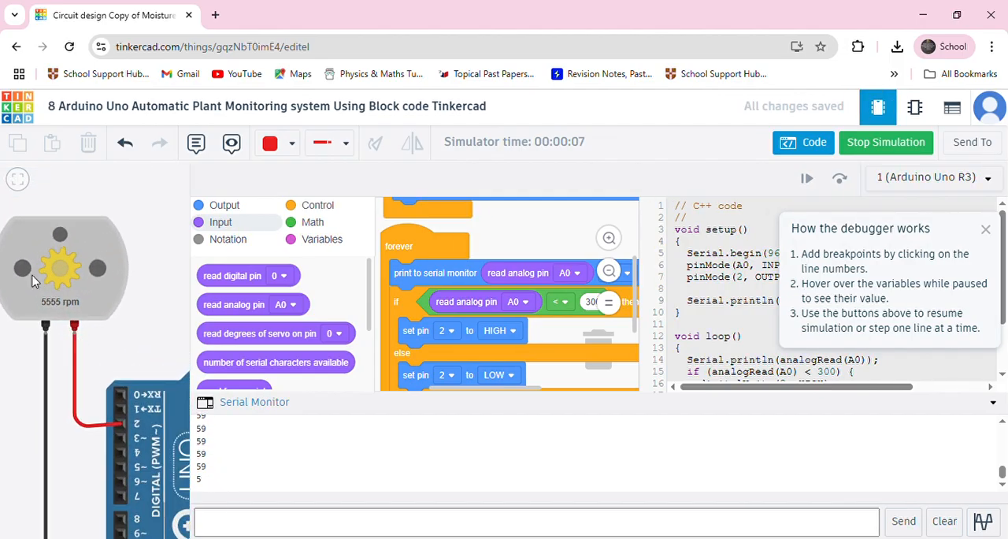
# Raise the simulated soil moisture to a serial reading of about 244 and check the motor's speed.
pyautogui.scroll(-5, 69, 341)
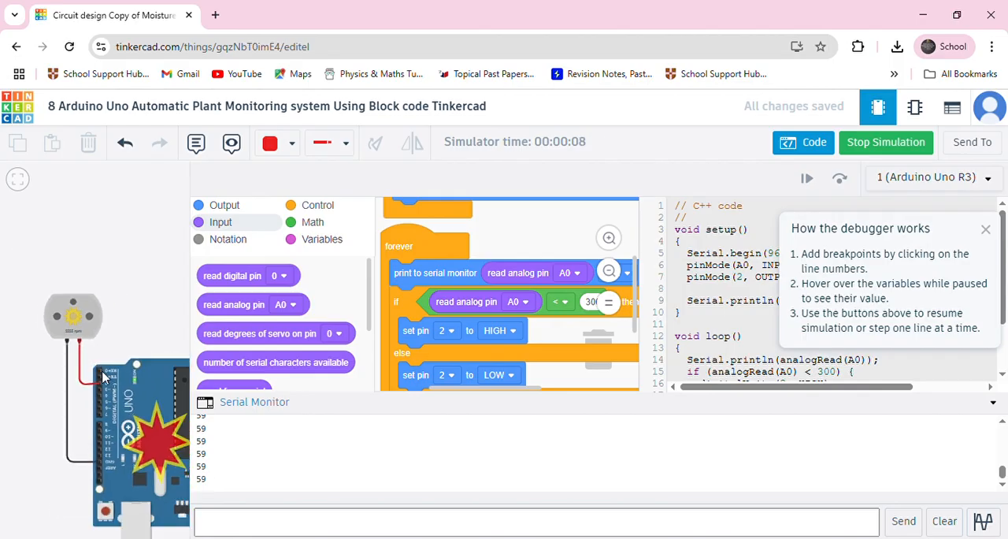
pyautogui.moveTo(119, 332); pyautogui.dragTo(45, 307)
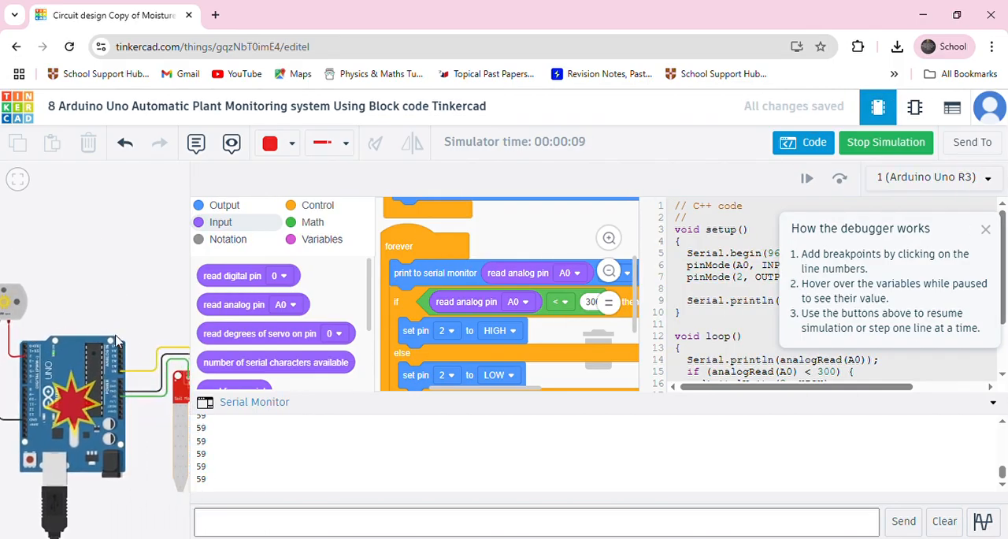
pyautogui.click(179, 425)
pyautogui.moveTo(154, 455); pyautogui.dragTo(114, 451)
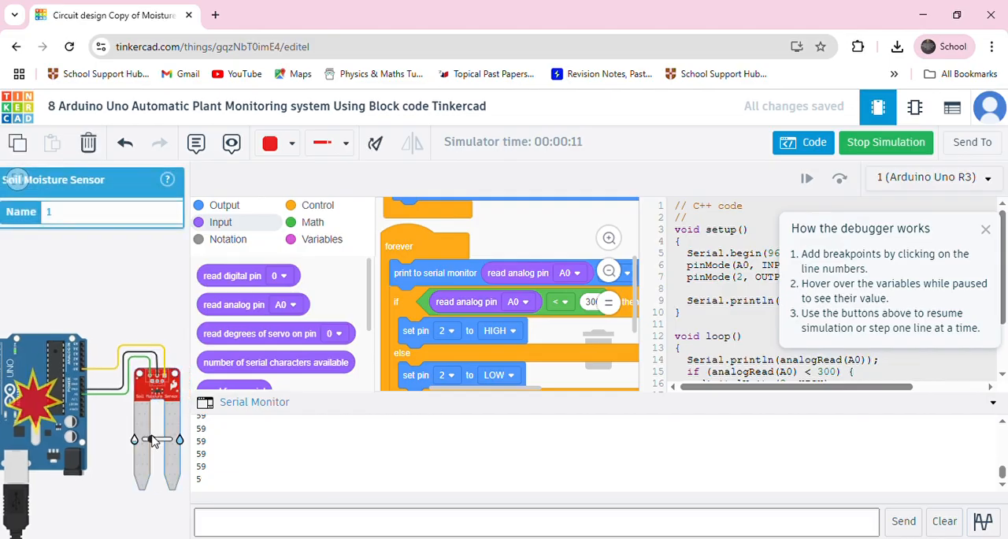
pyautogui.moveTo(155, 443); pyautogui.dragTo(159, 442)
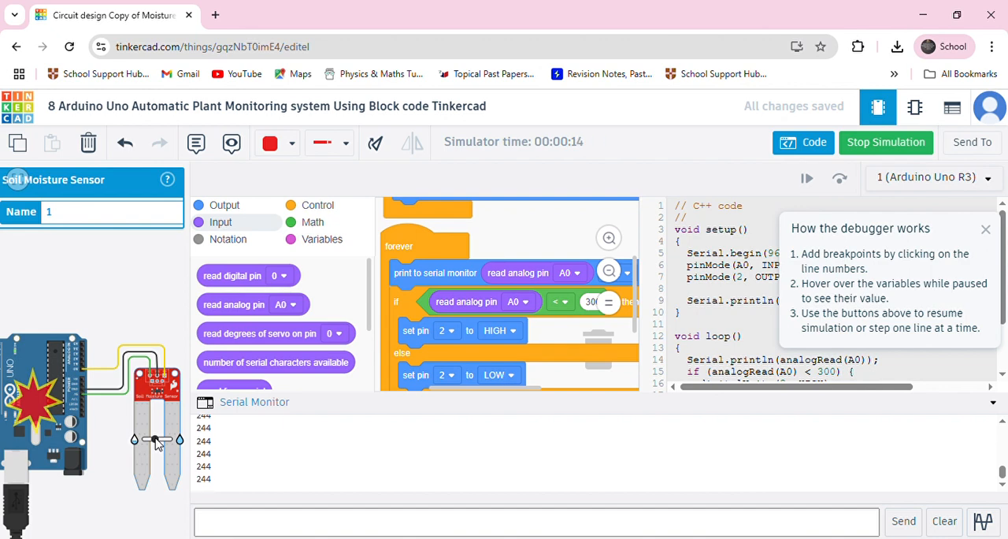
pyautogui.moveTo(155, 443)
pyautogui.mouseDown()
pyautogui.moveTo(123, 436)
pyautogui.moveTo(138, 436)
pyautogui.mouseUp()
pyautogui.moveTo(39, 318); pyautogui.dragTo(133, 324)
pyautogui.scroll(2, 98, 310)
pyautogui.scroll(1, 89, 329)
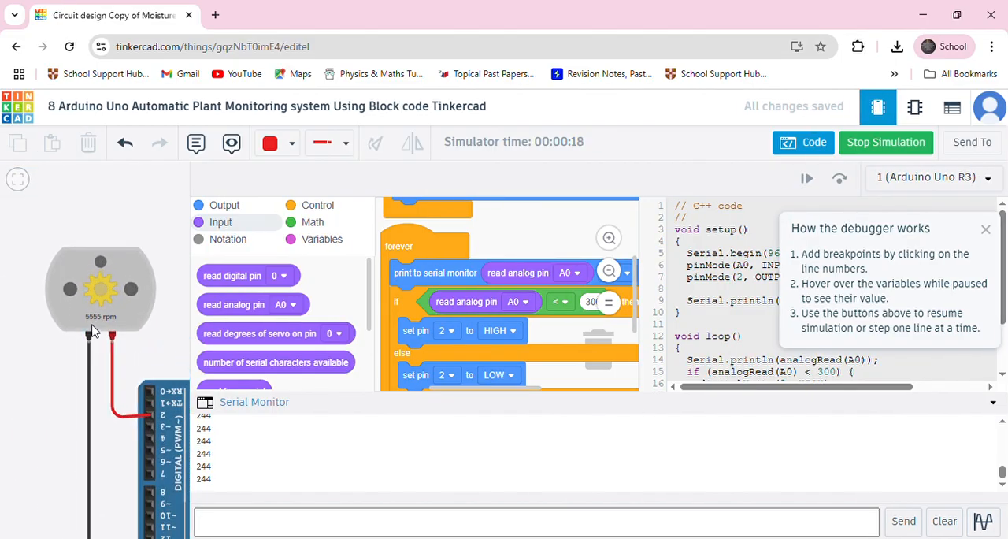
# Raise the simulated soil moisture just past the 300 threshold, to about 306, and check the motor's speed.
pyautogui.scroll(-1, 92, 329)
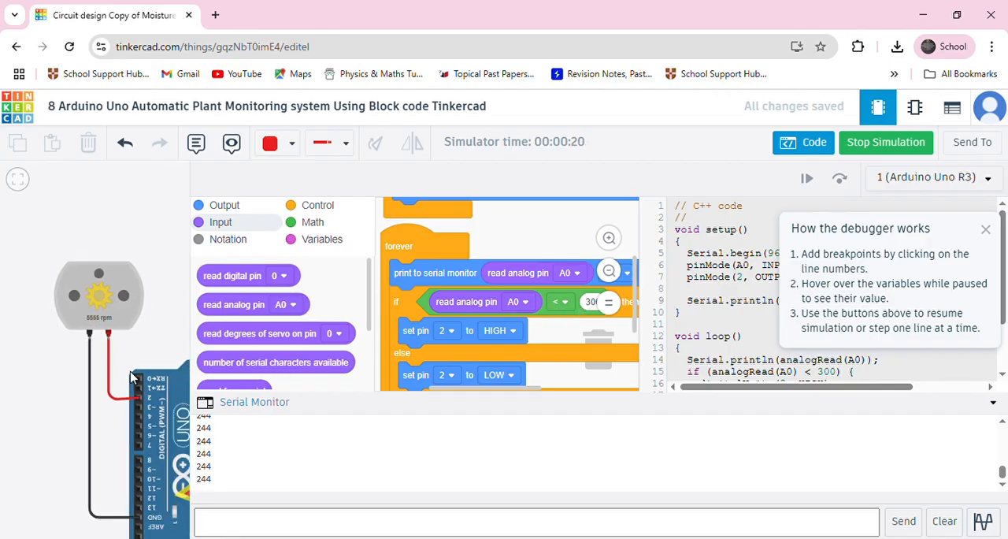
pyautogui.scroll(-1, 157, 351)
pyautogui.moveTo(152, 351); pyautogui.dragTo(20, 340)
pyautogui.scroll(-1, 106, 334)
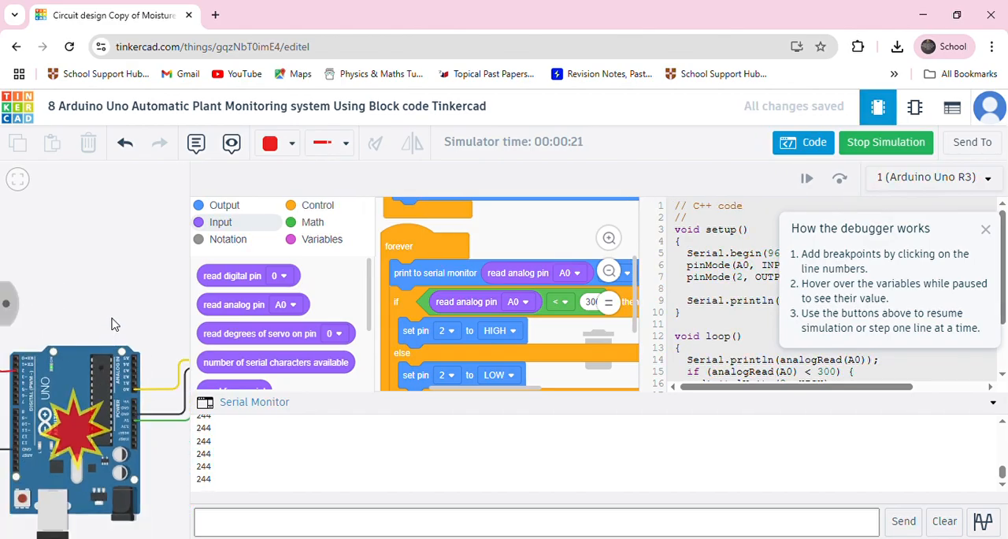
pyautogui.moveTo(113, 319); pyautogui.dragTo(47, 303)
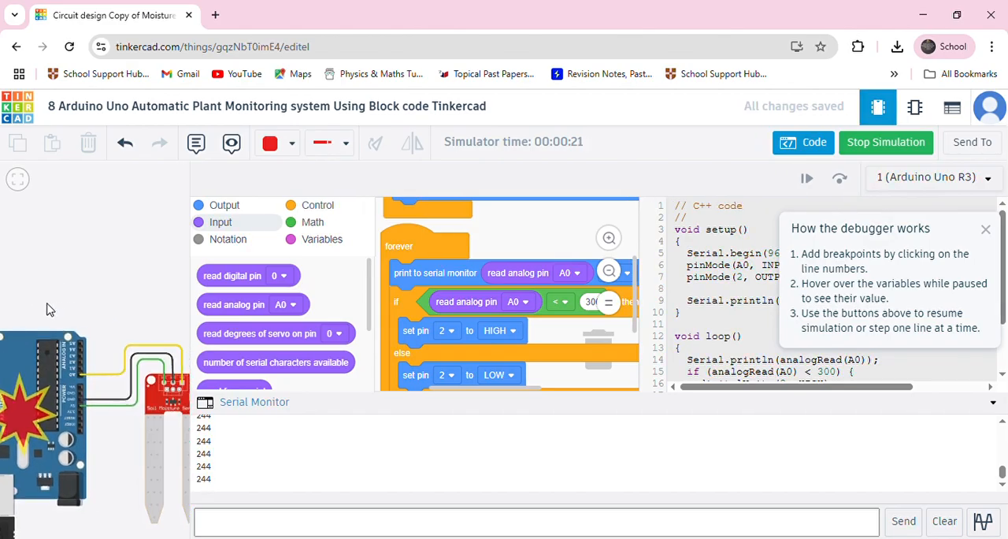
pyautogui.click(147, 401)
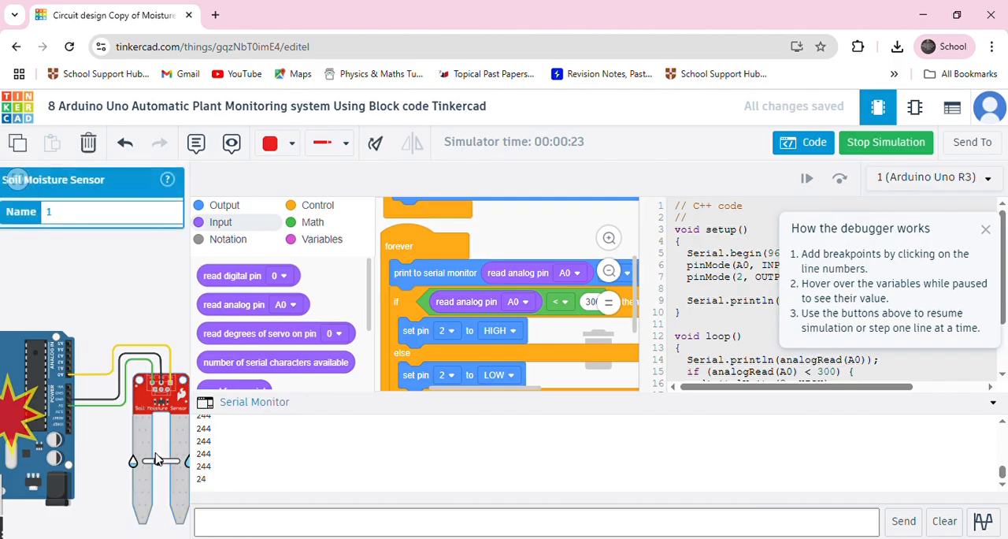
pyautogui.moveTo(157, 466); pyautogui.dragTo(162, 466)
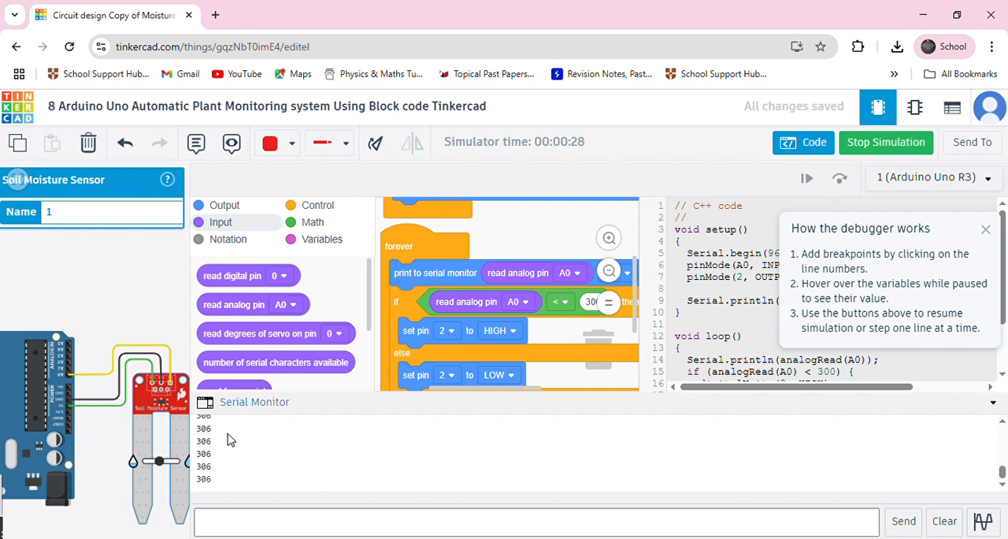
pyautogui.moveTo(97, 453); pyautogui.dragTo(136, 450)
pyautogui.scroll(-3, 136, 458)
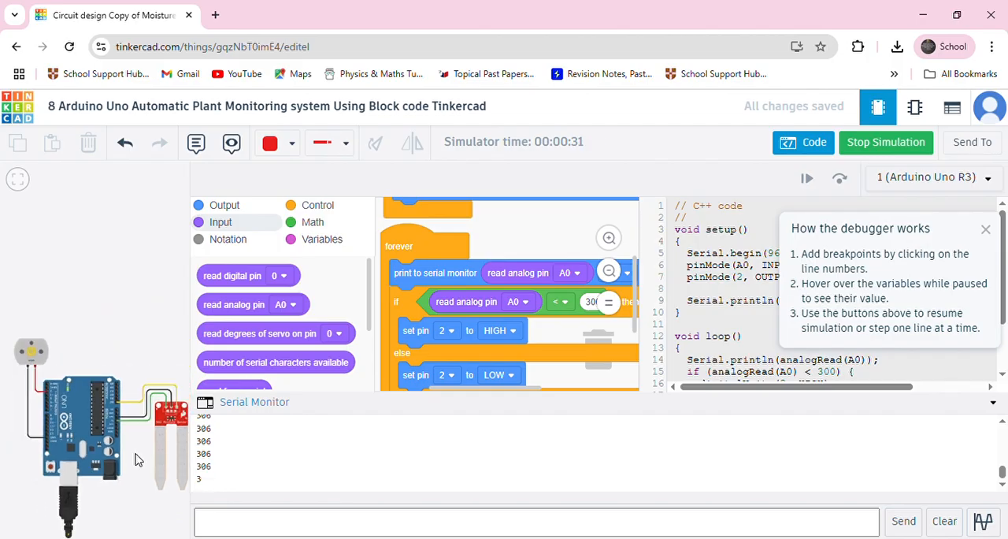
pyautogui.scroll(6, 23, 360)
pyautogui.scroll(2, 47, 373)
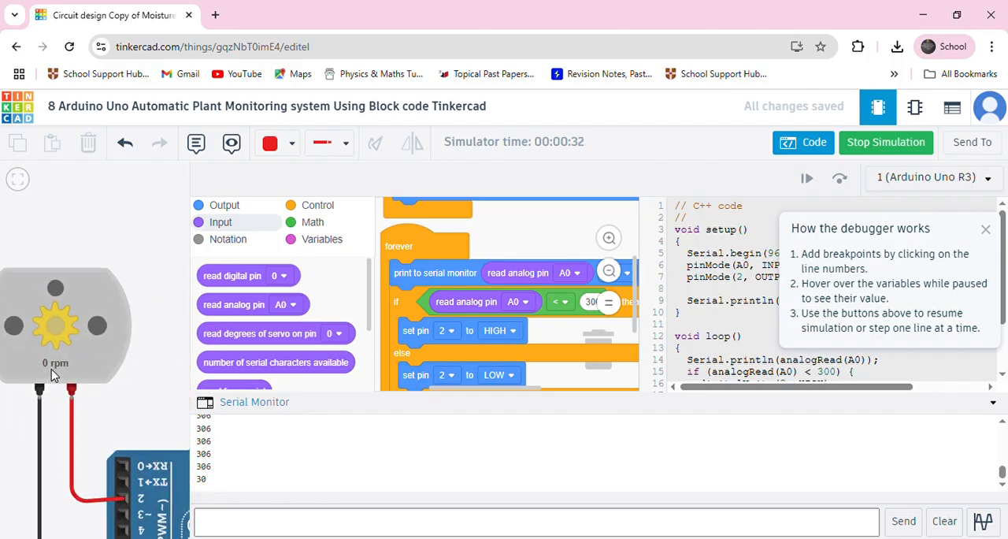
# Lower the simulated soil moisture to a serial reading of about 120 and check the motor's response.
pyautogui.scroll(-4, 60, 367)
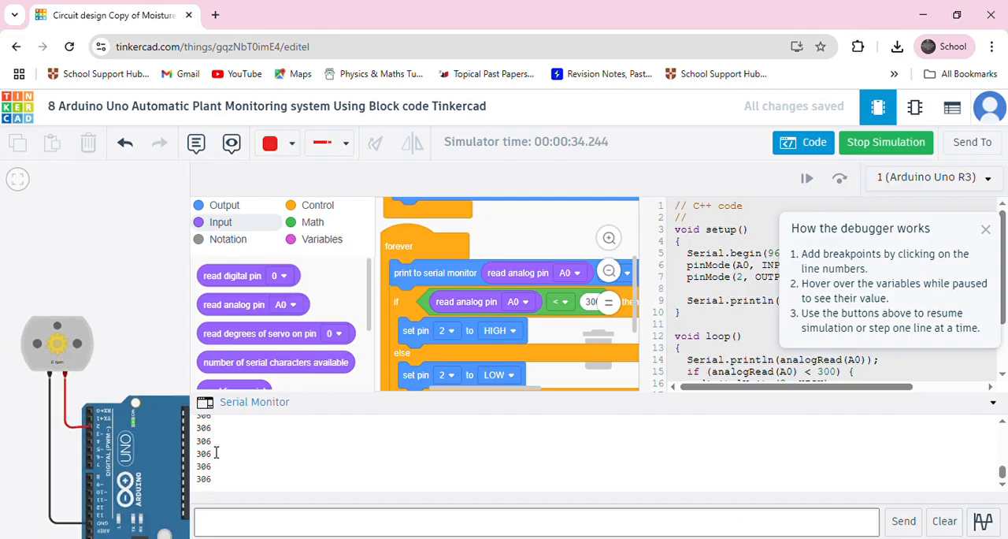
pyautogui.scroll(-1, 123, 367)
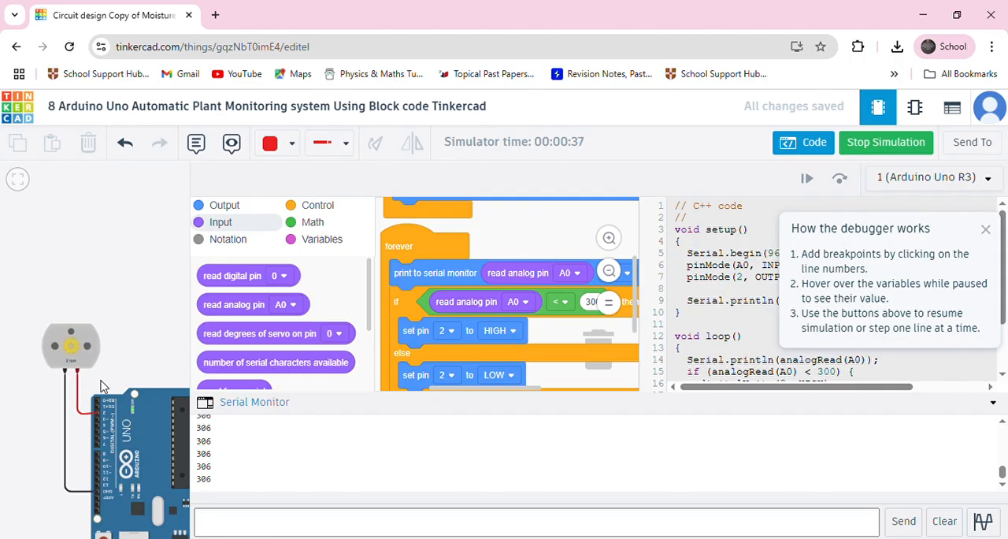
pyautogui.scroll(-2, 152, 362)
pyautogui.moveTo(152, 349); pyautogui.dragTo(96, 292)
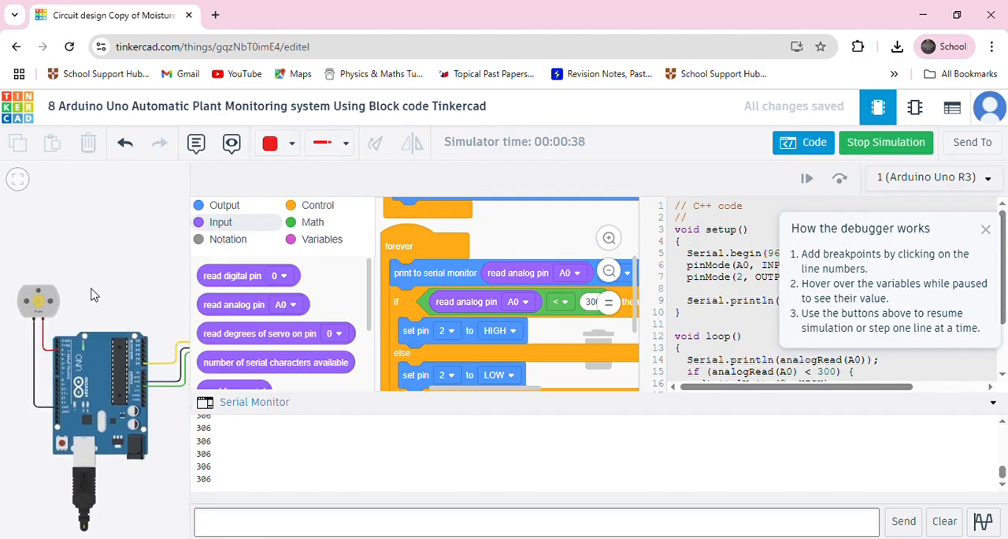
pyautogui.click(182, 390)
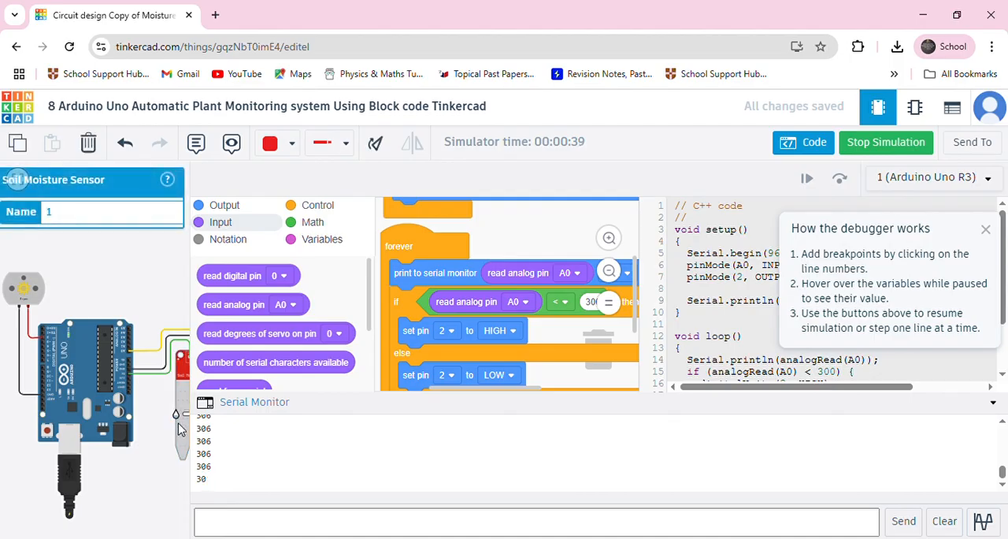
pyautogui.moveTo(148, 436); pyautogui.dragTo(81, 466)
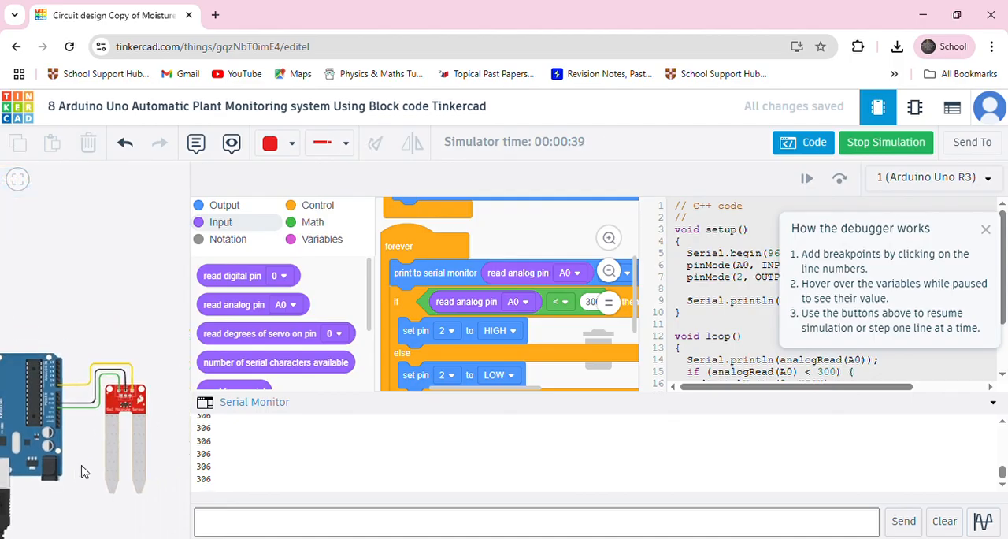
pyautogui.click(113, 431)
pyautogui.moveTo(126, 455); pyautogui.dragTo(153, 460)
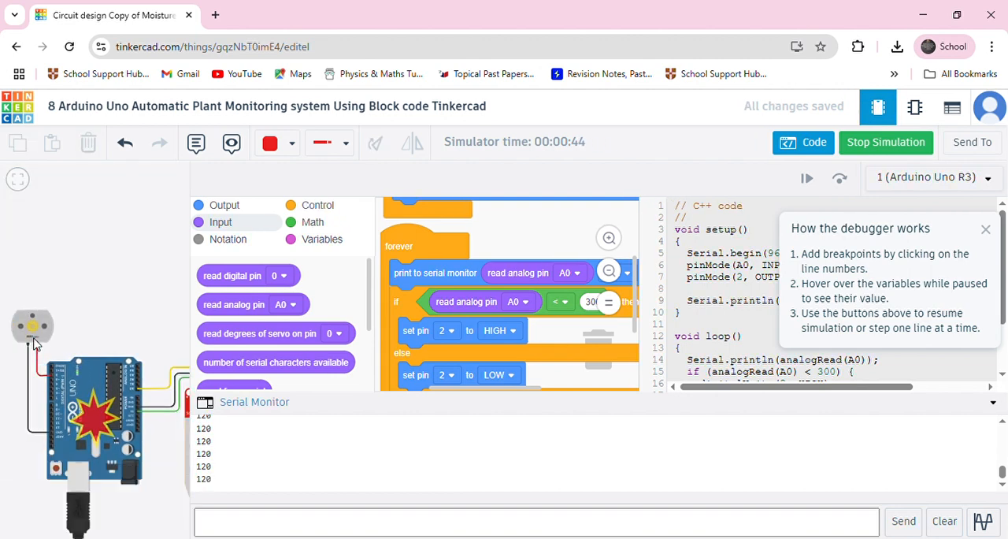
pyautogui.scroll(5, 33, 341)
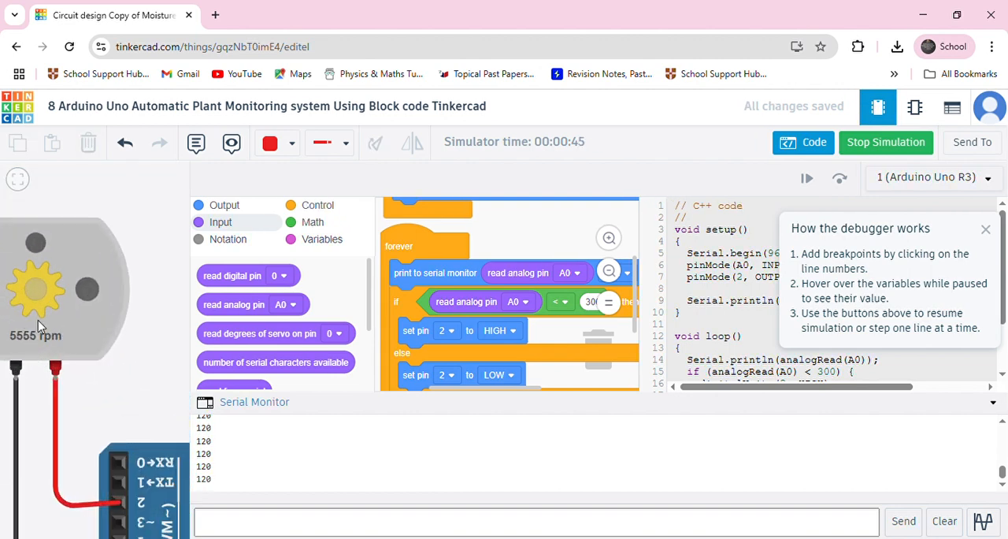
# Adjust the simulated soil moisture to a serial reading of about 332 and check the motor's response.
pyautogui.scroll(-6, 118, 374)
pyautogui.moveTo(148, 346); pyautogui.dragTo(9, 314)
pyautogui.scroll(3, 49, 393)
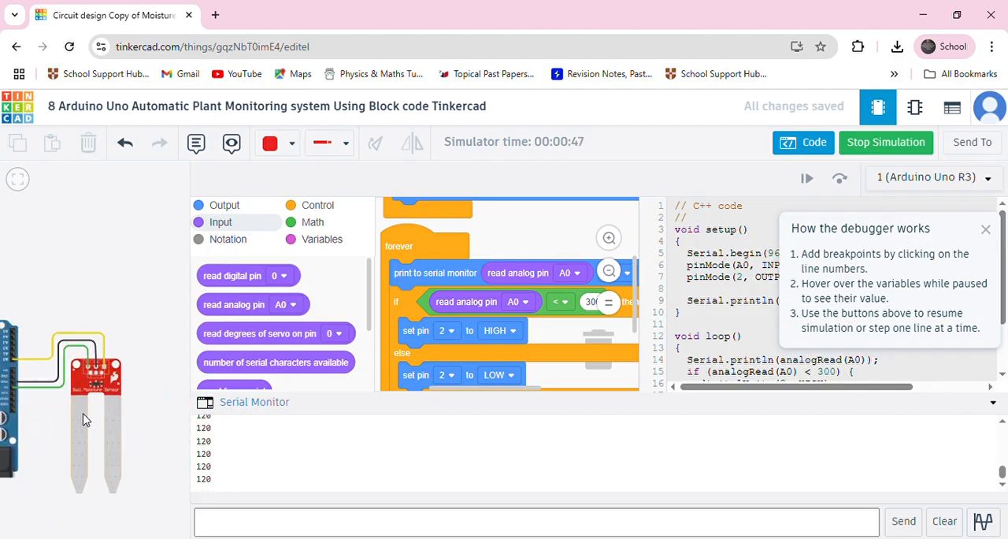
pyautogui.scroll(2, 85, 420)
pyautogui.click(87, 419)
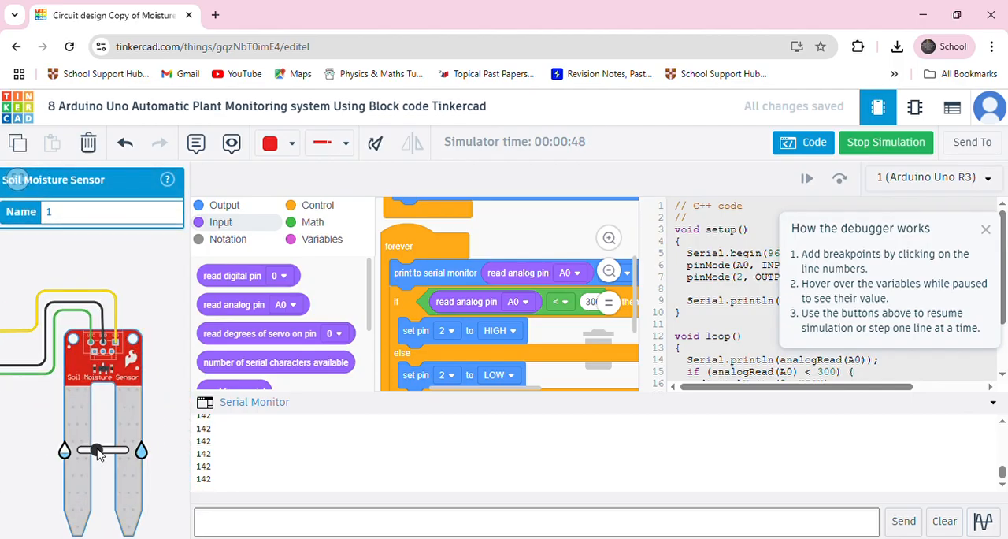
pyautogui.moveTo(102, 451); pyautogui.dragTo(98, 451)
pyautogui.moveTo(100, 452); pyautogui.dragTo(103, 453)
pyautogui.scroll(-1, 27, 464)
pyautogui.scroll(-1, 18, 442)
pyautogui.moveTo(12, 368); pyautogui.dragTo(151, 347)
pyautogui.scroll(5, 44, 330)
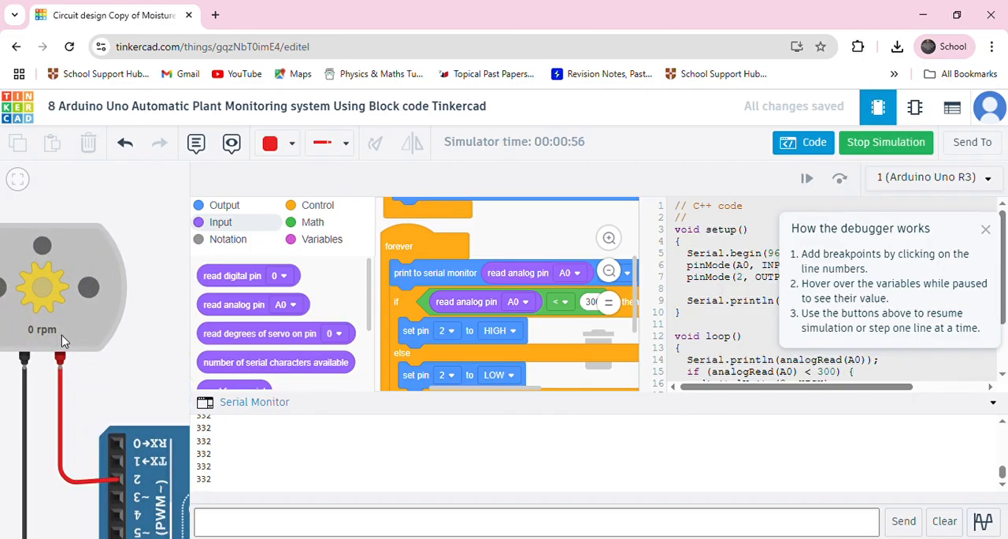
# Stop the simulation and close the code editor to view the circuit's wiring.
pyautogui.scroll(-4, 63, 340)
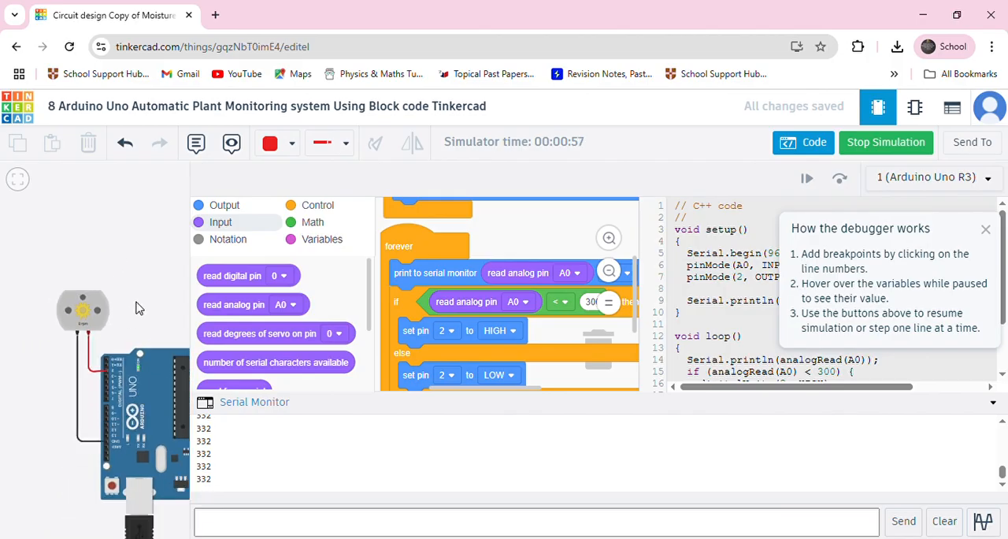
pyautogui.scroll(-4, 92, 248)
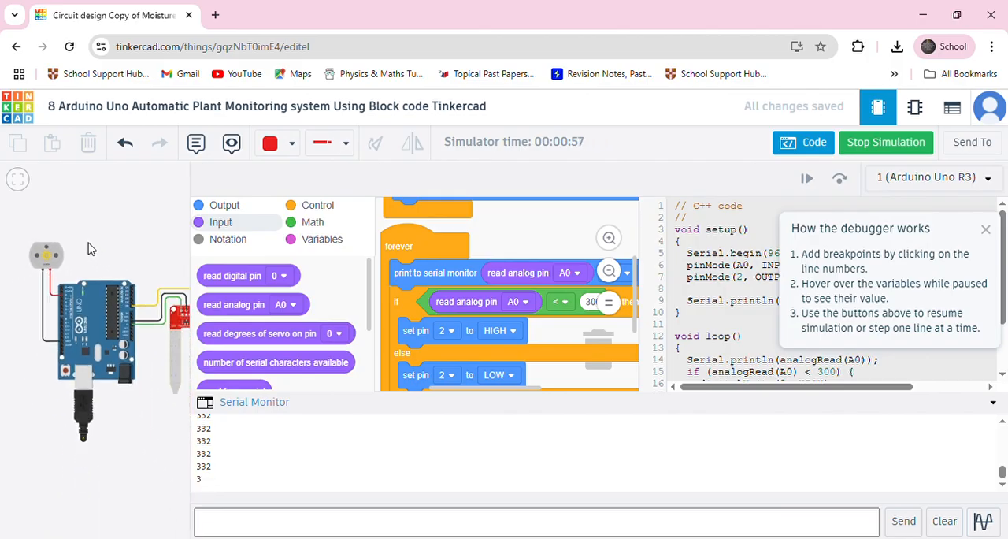
pyautogui.moveTo(115, 248); pyautogui.dragTo(95, 282)
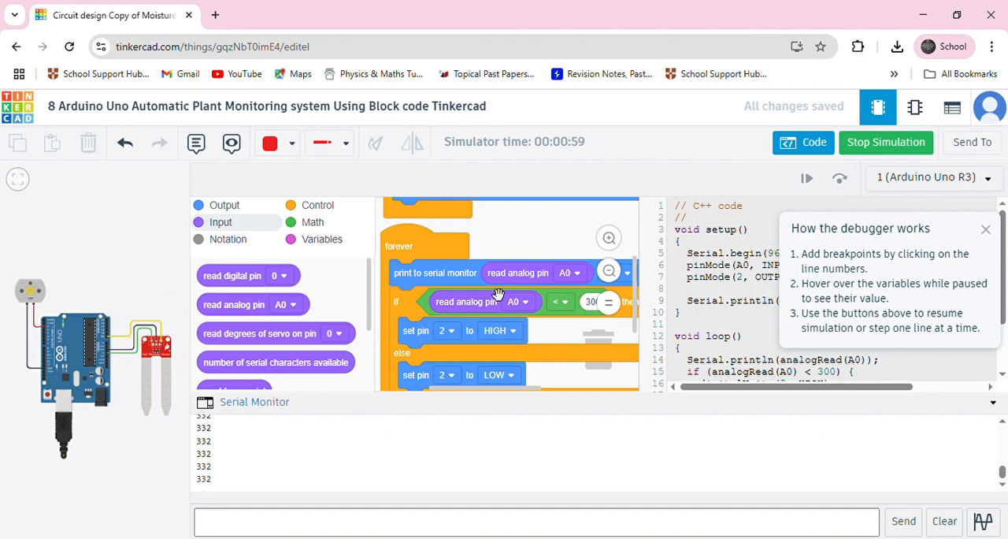
pyautogui.click(877, 145)
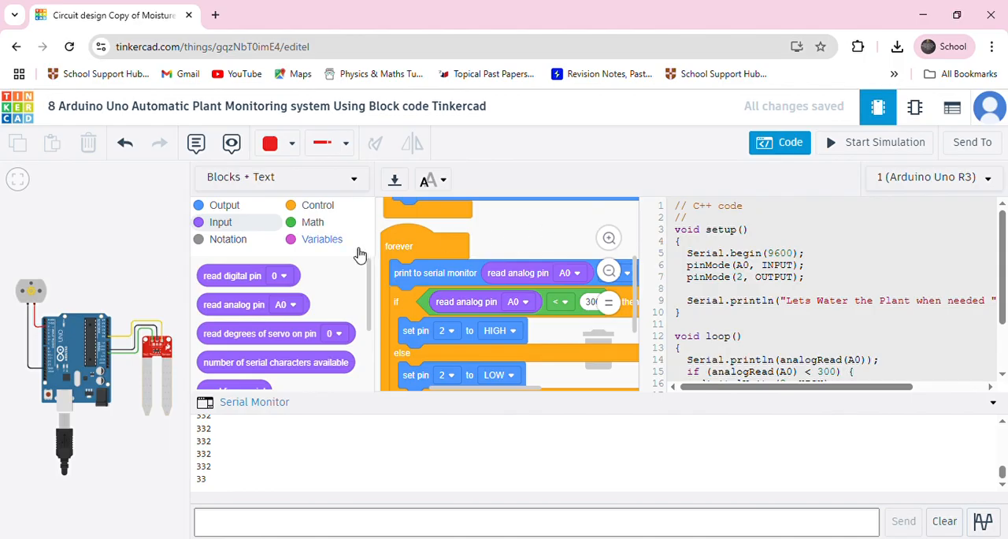
pyautogui.click(175, 255)
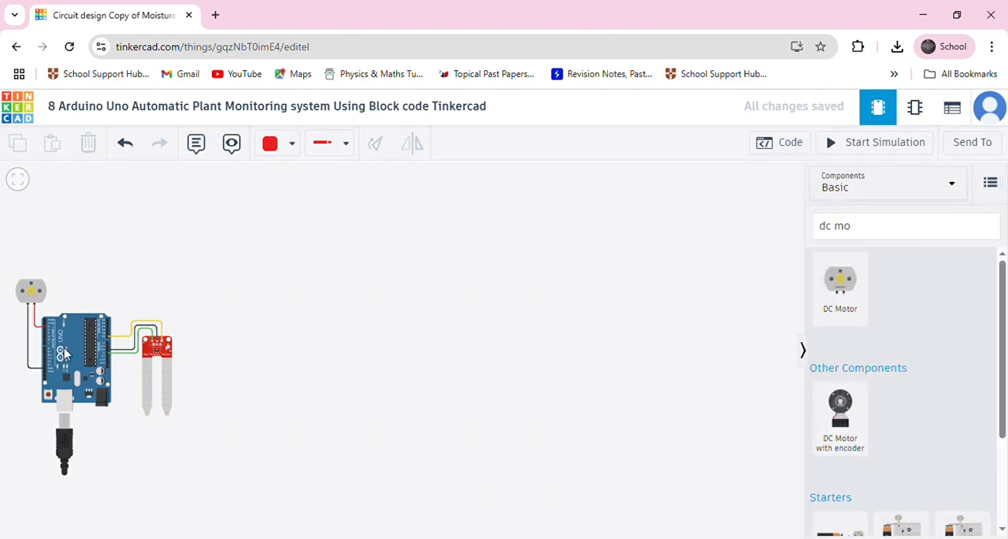
pyautogui.scroll(3, 82, 352)
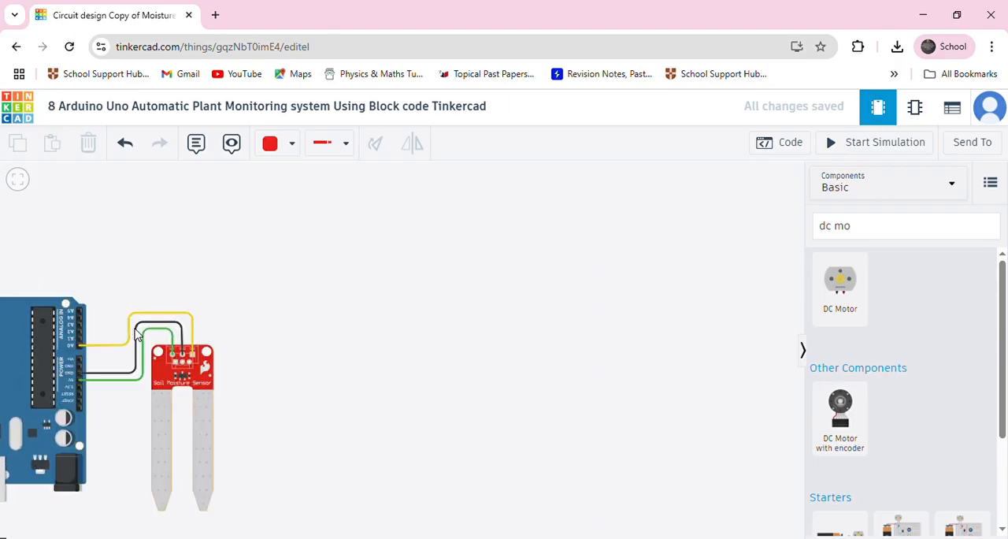
# Clear the component search and place a resistor beside the soil moisture sensor.
pyautogui.click(82, 348)
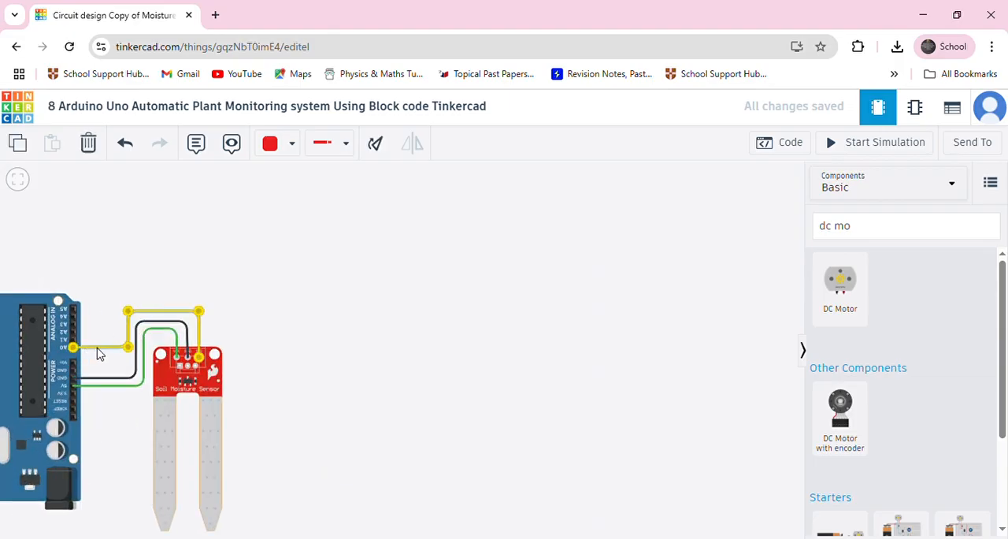
pyautogui.click(875, 233)
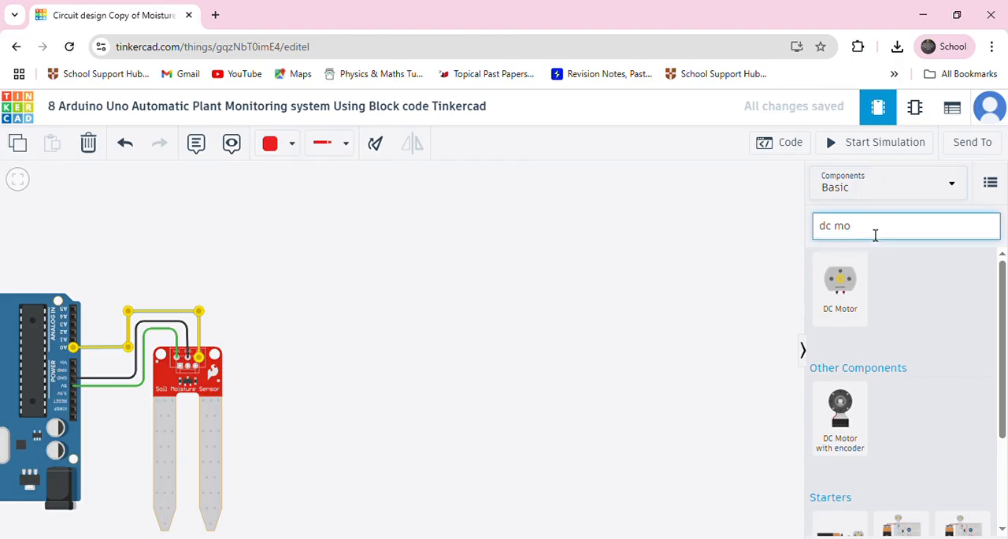
pyautogui.press('BackSpace')
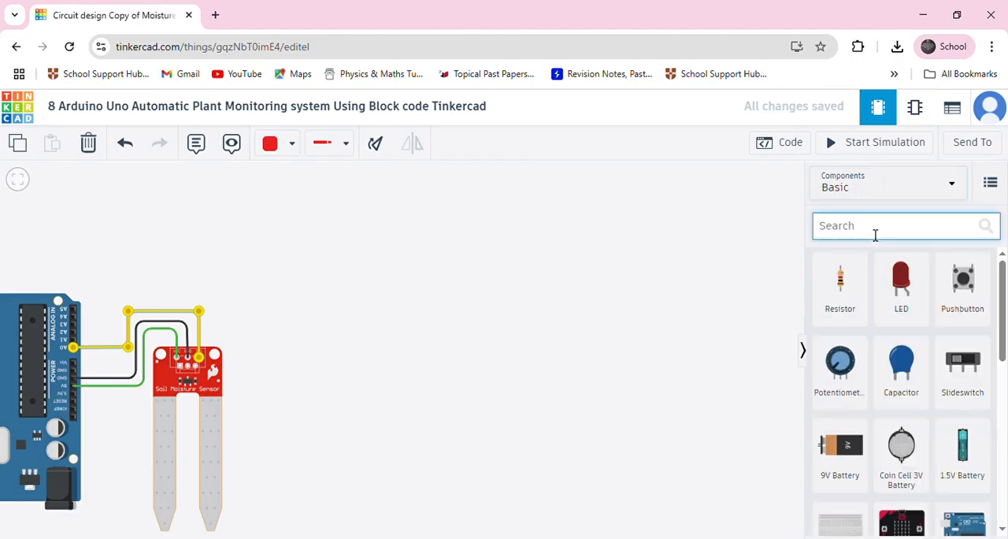
pyautogui.moveTo(824, 315); pyautogui.dragTo(230, 323)
# Move the yellow A0 wire from the sensor's SIG pin to the resistor's upper lead and wire its lower lead to SIG.
pyautogui.click(200, 347)
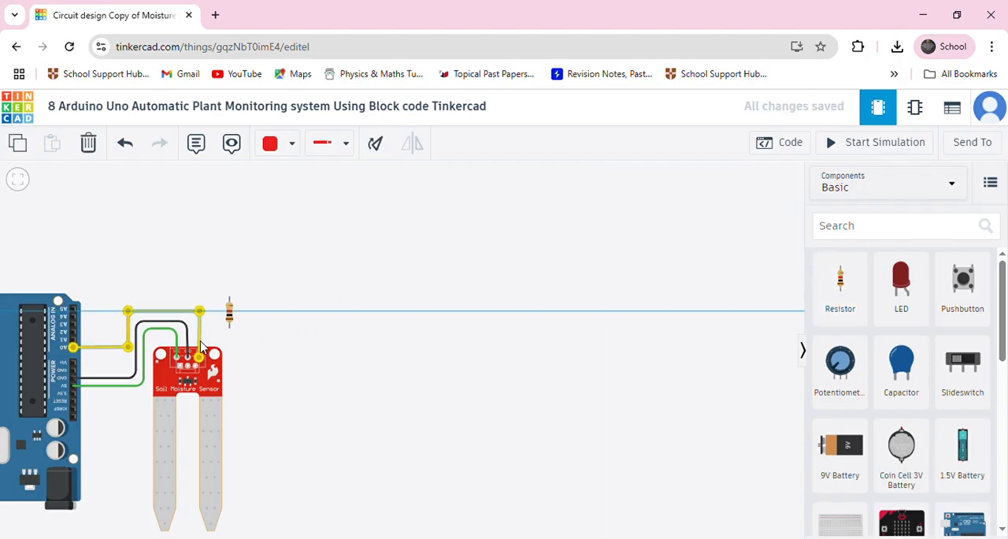
pyautogui.moveTo(201, 358); pyautogui.dragTo(229, 298)
pyautogui.click(252, 306)
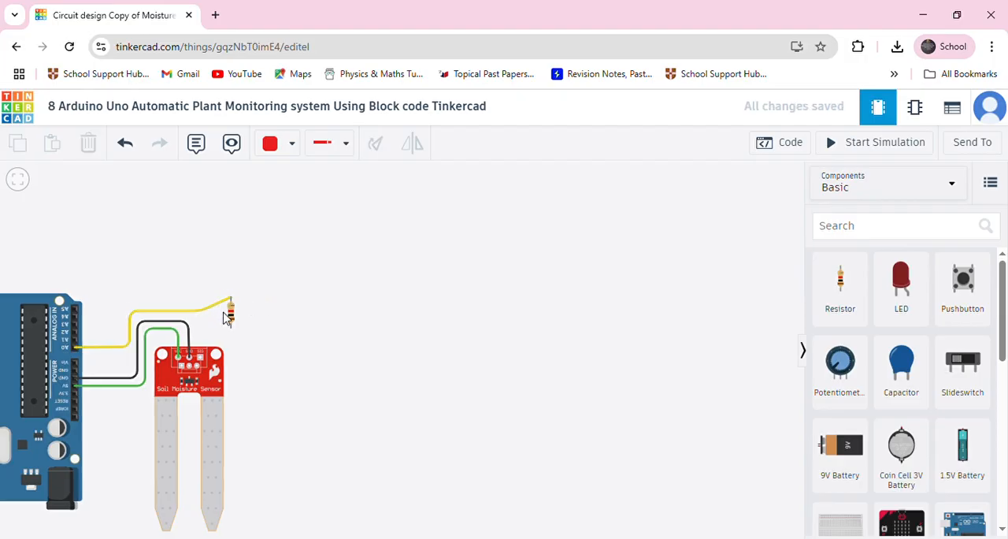
pyautogui.click(230, 324)
pyautogui.click(203, 357)
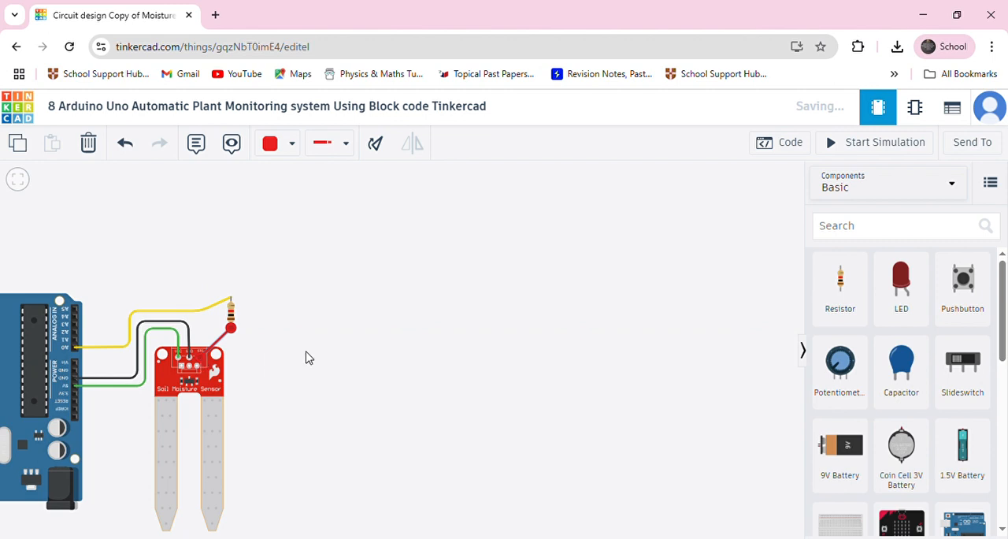
# Check the resistor's resistance, run the simulation and inspect the soil moisture sensor and the Arduino's warning.
pyautogui.scroll(-2, 309, 358)
pyautogui.click(258, 331)
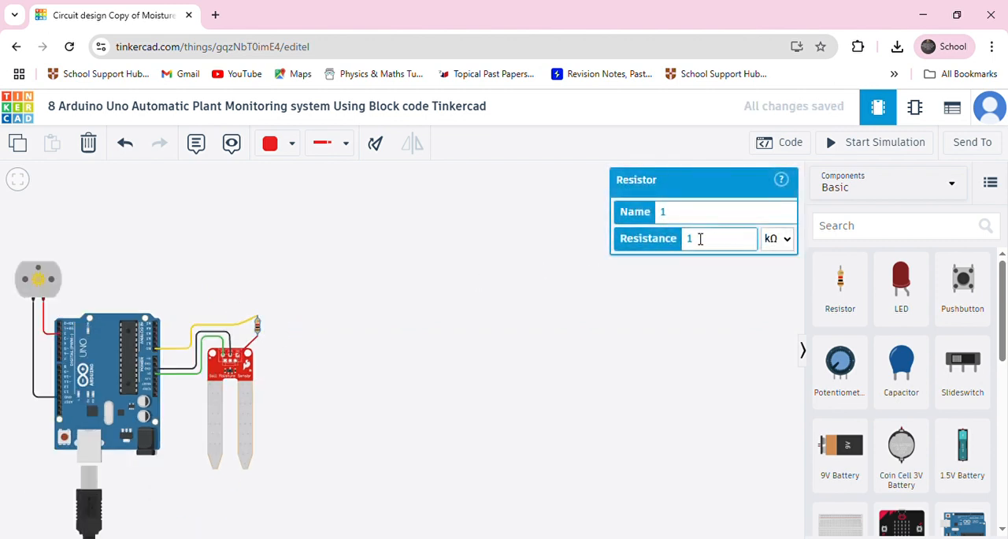
pyautogui.click(178, 424)
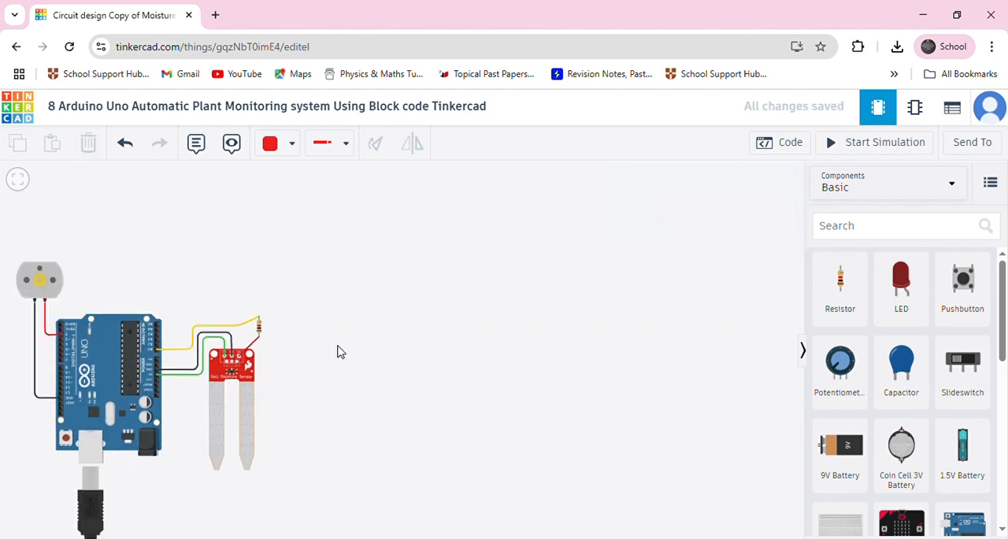
pyautogui.click(837, 142)
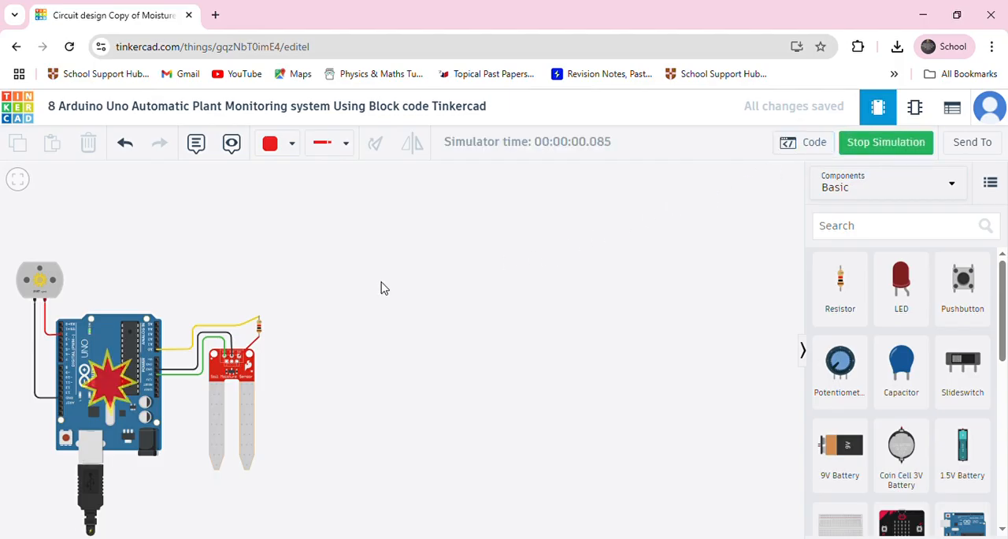
pyautogui.click(235, 377)
pyautogui.moveTo(145, 378)
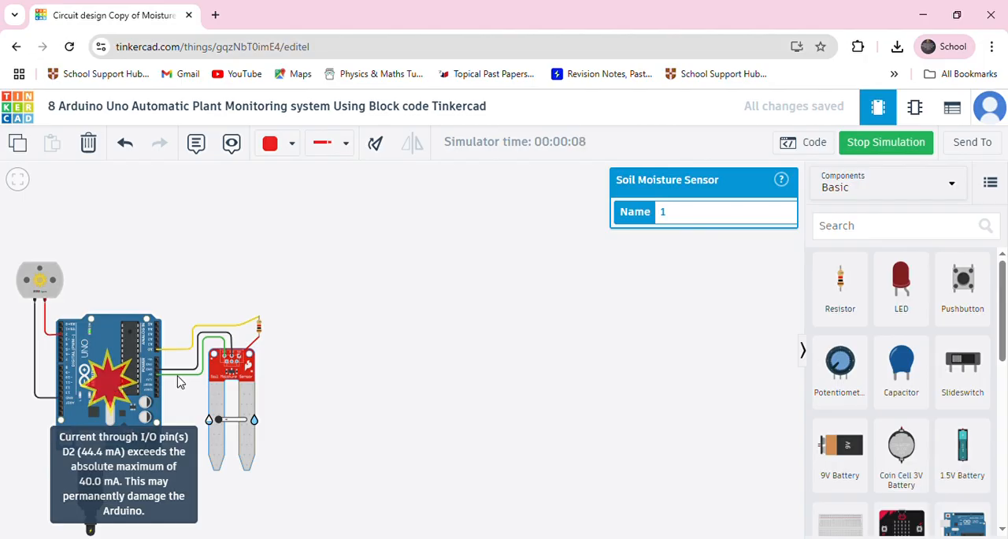
pyautogui.click(371, 353)
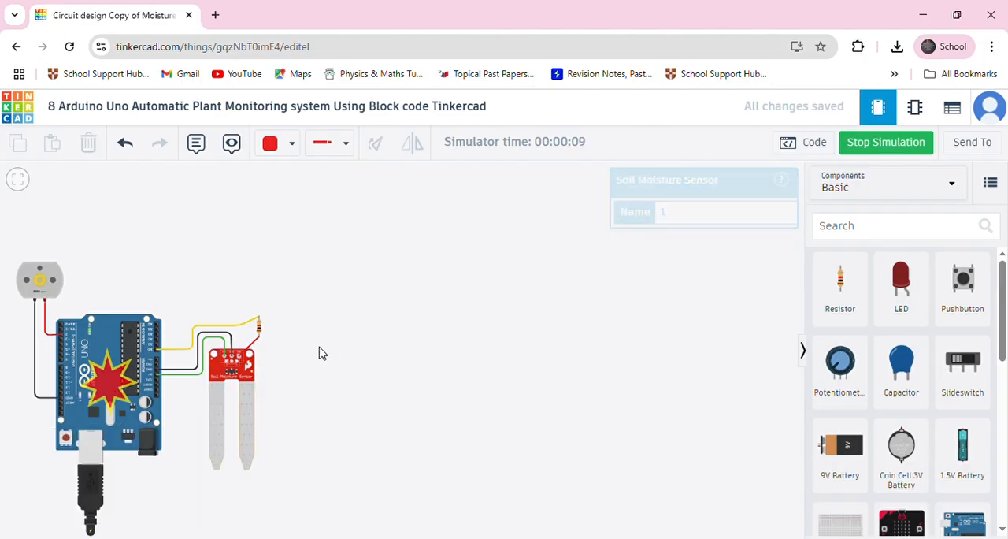
# Set the resistor's resistance to 100 kΩ and rerun the simulation to check the Arduino's warning.
pyautogui.click(260, 330)
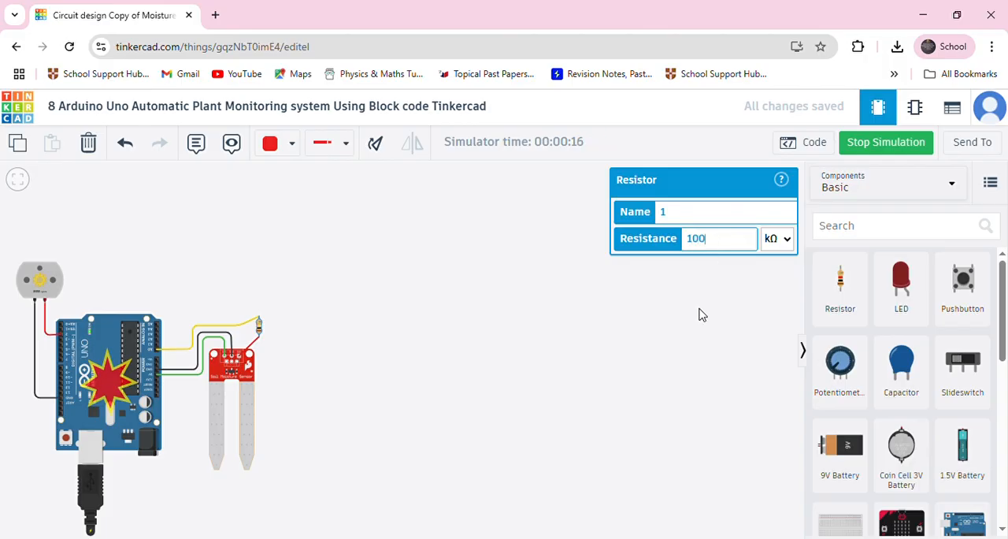
pyautogui.click(888, 151)
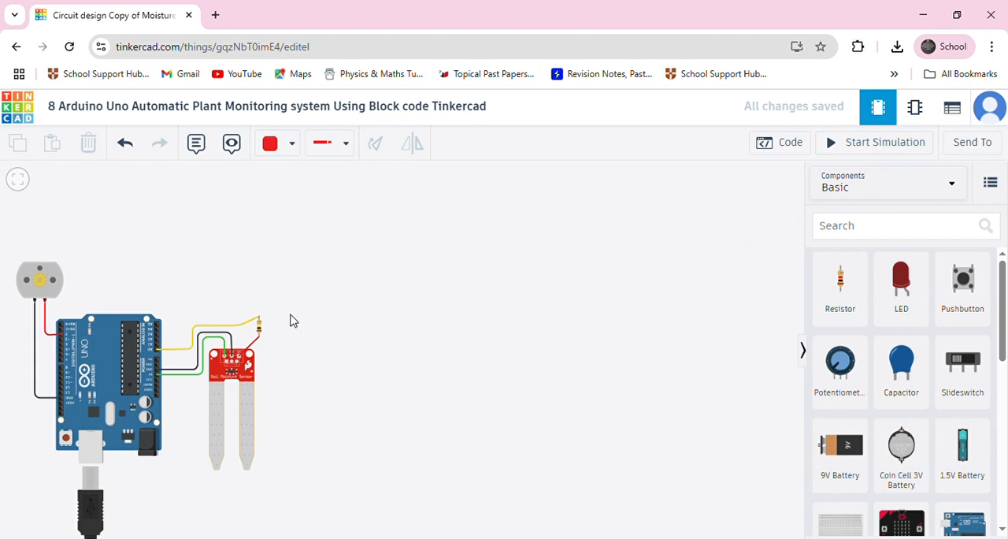
pyautogui.click(258, 326)
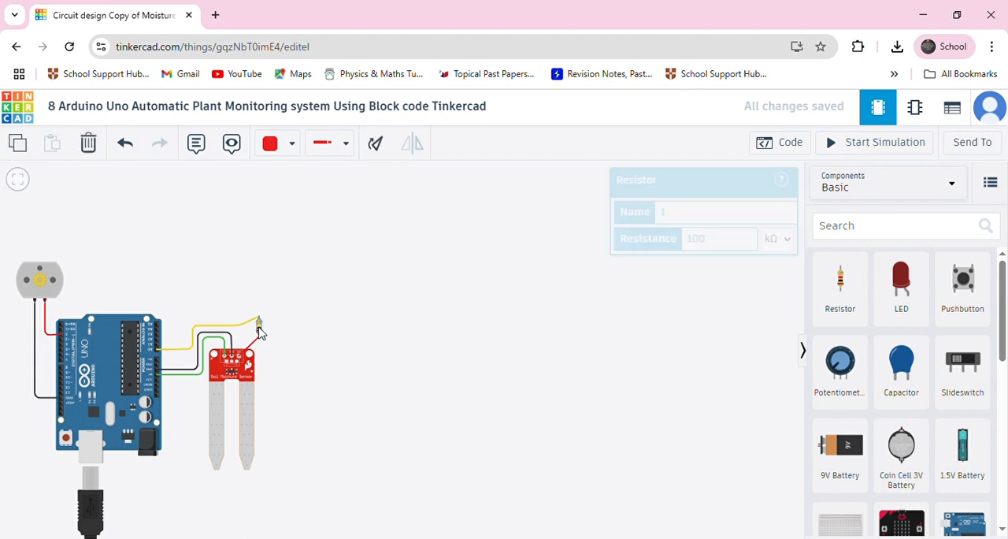
pyautogui.click(862, 146)
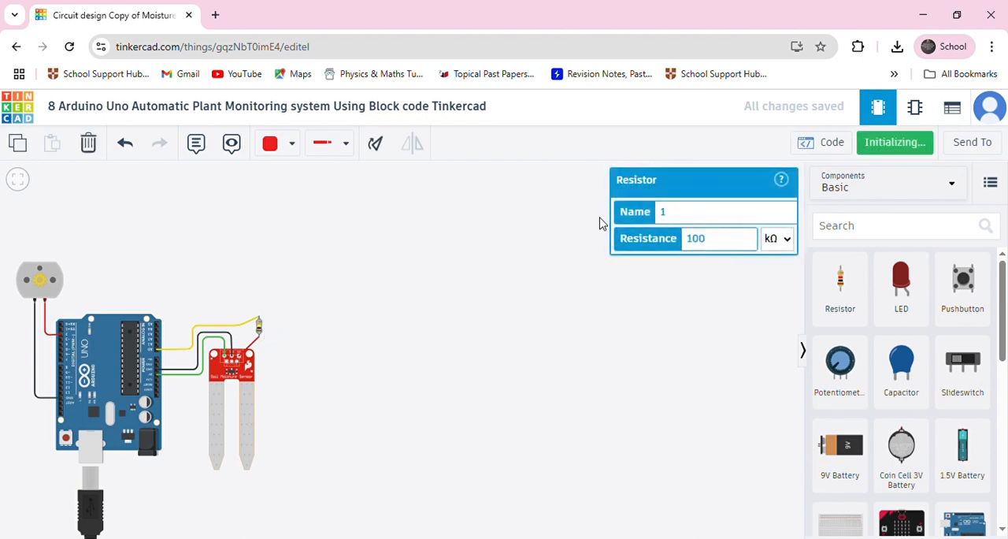
pyautogui.moveTo(101, 398)
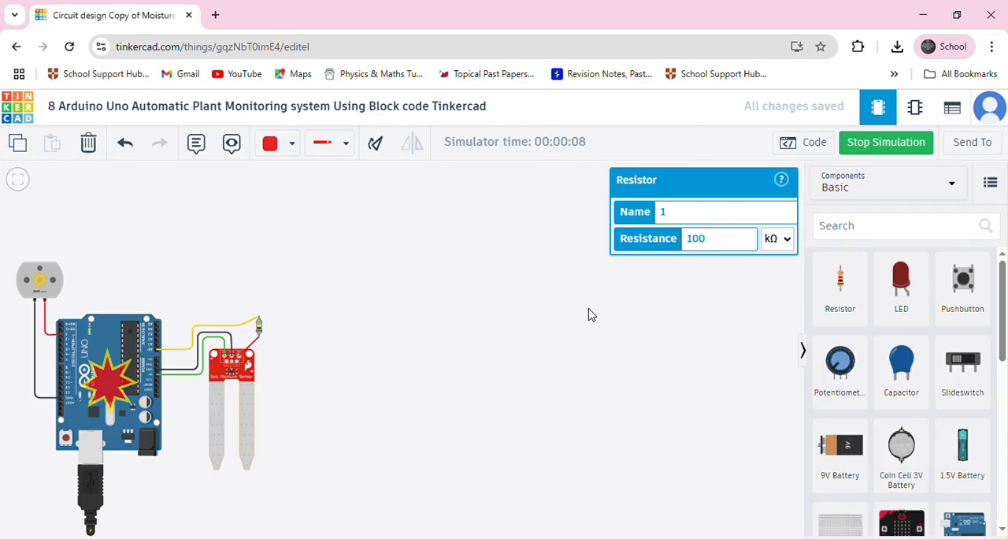
# Stop the simulation, set the resistor's resistance to 1000 MΩ and run the simulation again.
pyautogui.click(871, 149)
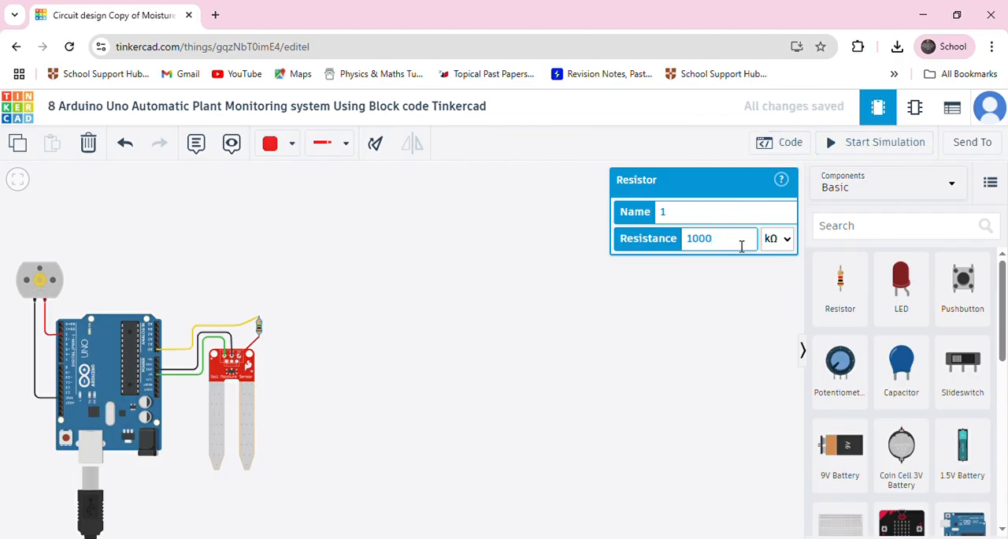
pyautogui.click(782, 249)
pyautogui.click(776, 393)
pyautogui.click(860, 150)
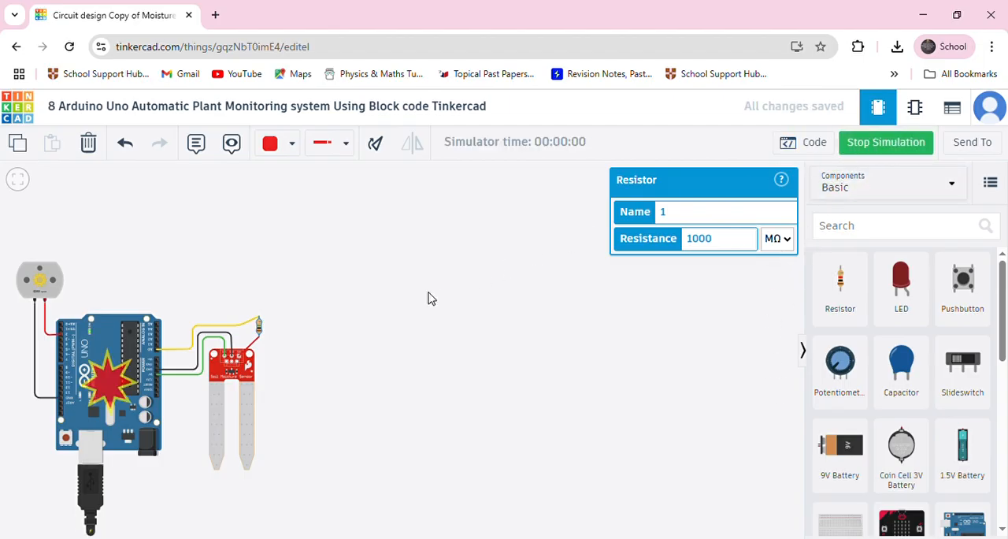
# Examine the warning on the Arduino Uno to find out which pin it concerns.
pyautogui.moveTo(92, 418)
pyautogui.scroll(4, 90, 417)
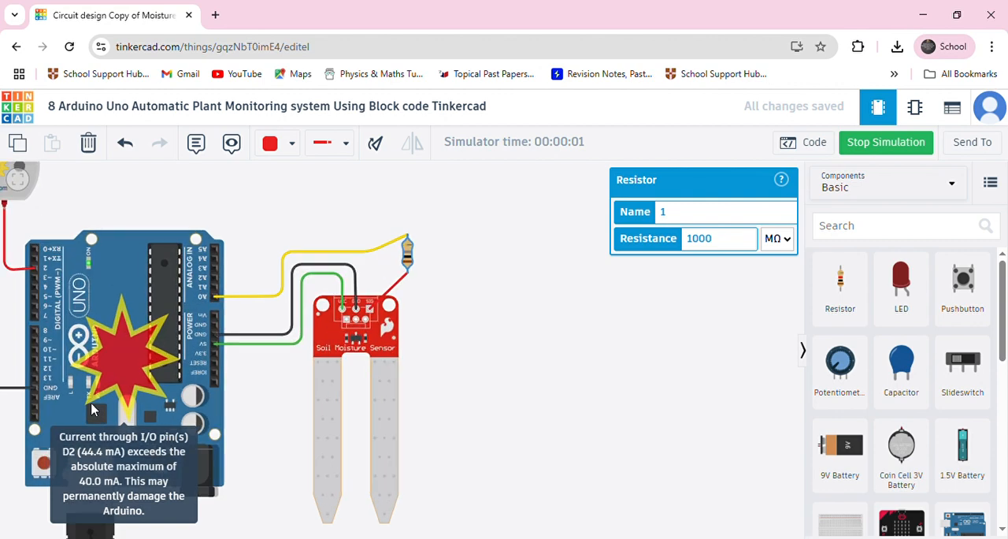
pyautogui.scroll(3, 103, 380)
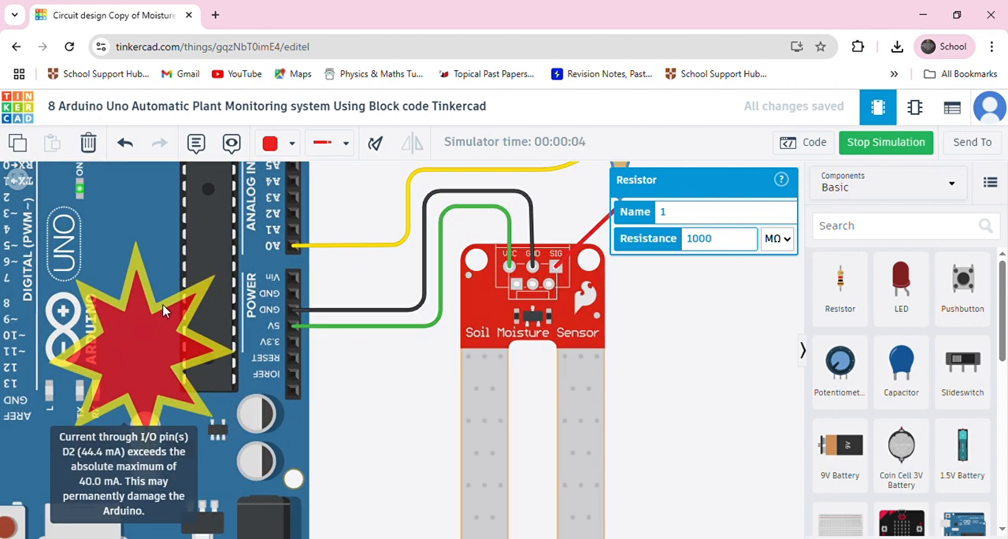
pyautogui.scroll(-6, 163, 310)
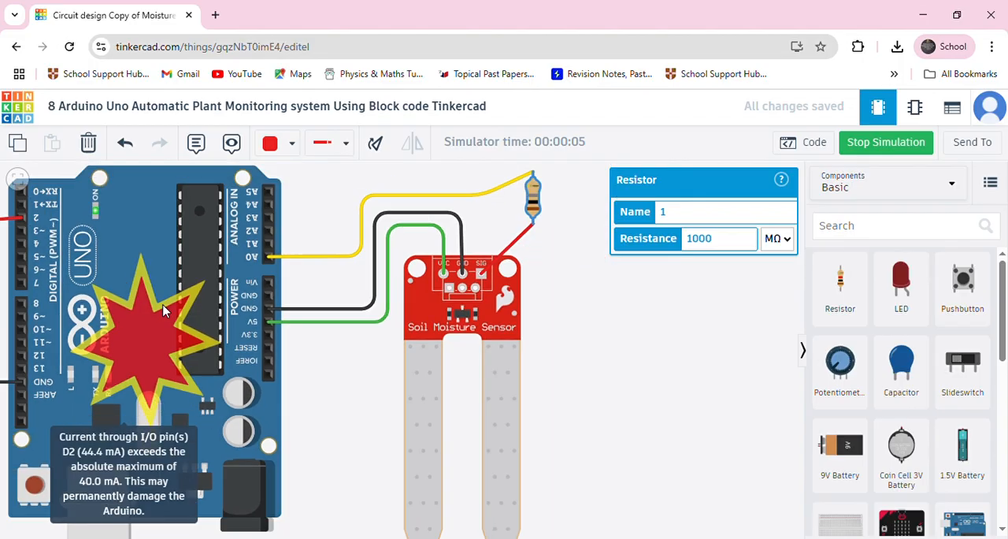
pyautogui.moveTo(130, 228); pyautogui.dragTo(146, 268)
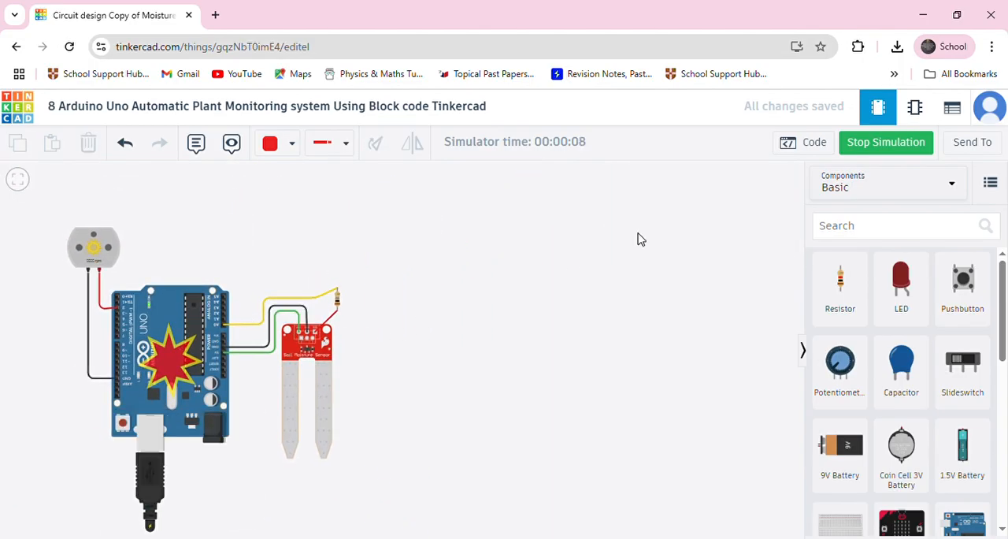
# Open the code editor with its serial monitor and raise the simulated soil moisture to a serial reading of 346.
pyautogui.click(804, 142)
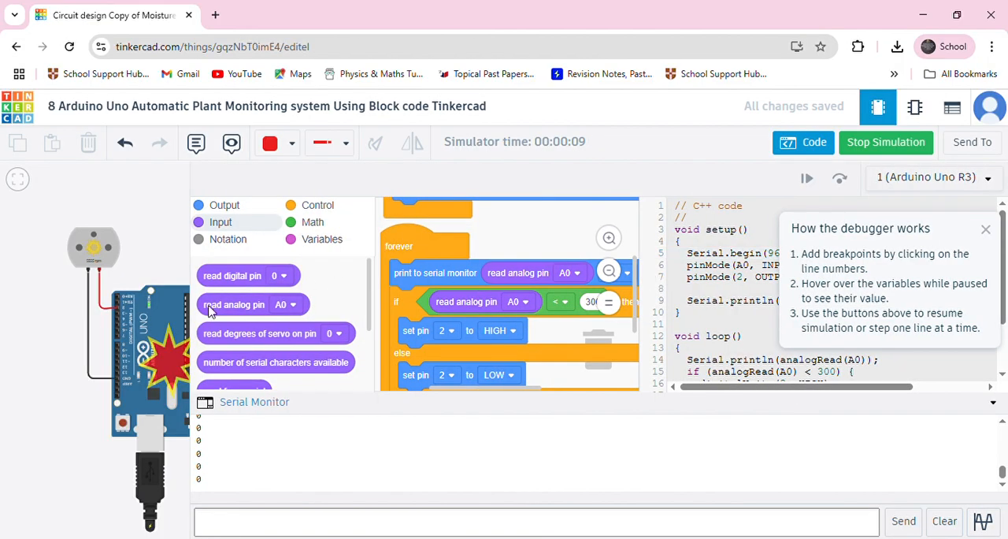
pyautogui.click(152, 346)
pyautogui.scroll(-1, 150, 328)
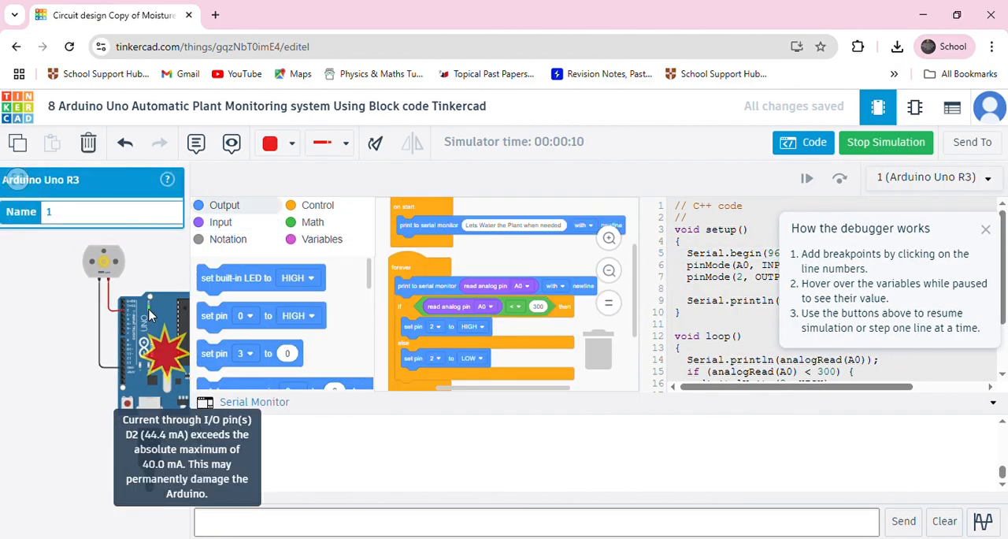
pyautogui.scroll(-2, 114, 331)
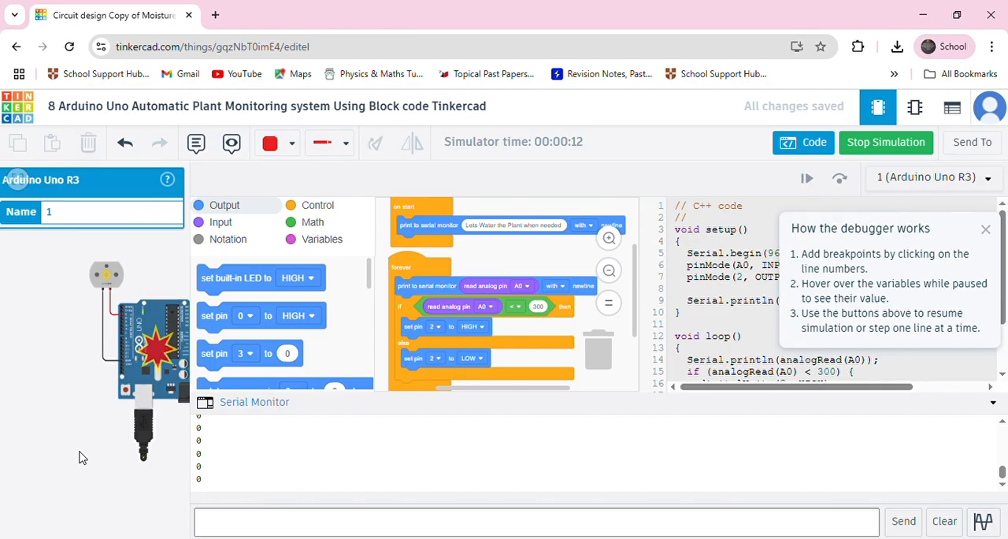
pyautogui.moveTo(79, 457); pyautogui.dragTo(11, 457)
pyautogui.click(168, 388)
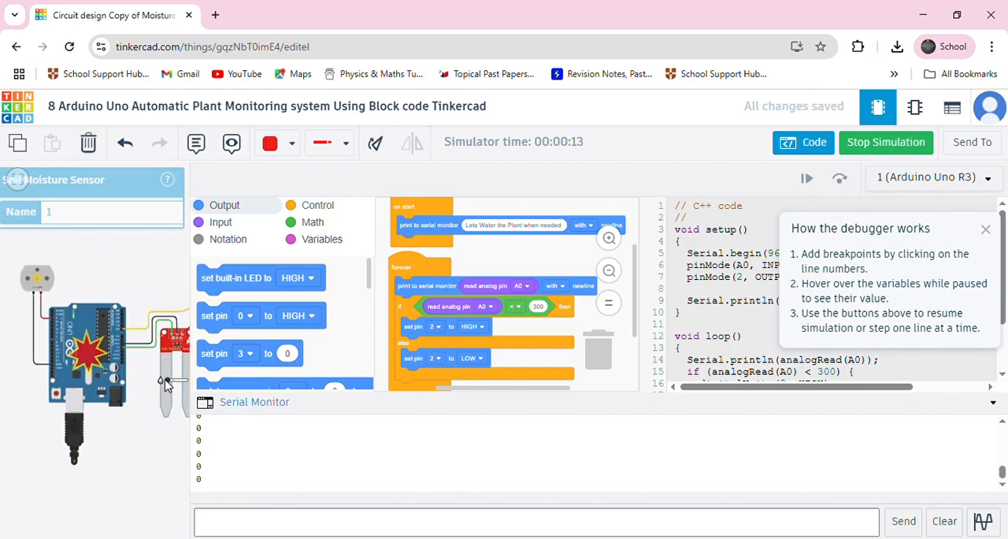
pyautogui.moveTo(169, 386); pyautogui.dragTo(176, 387)
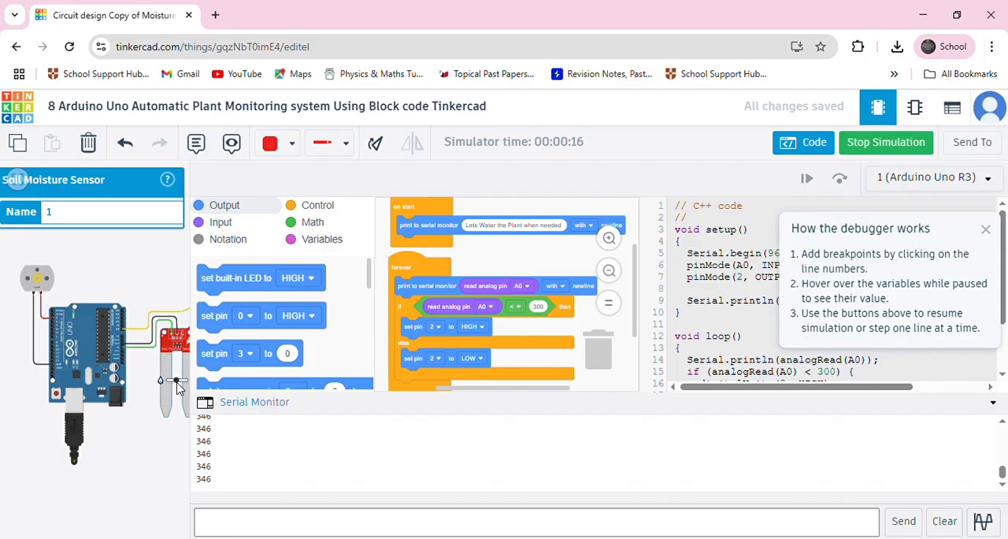
# Examine the DC motor's speed and the rest of the circuit at the raised soil moisture level.
pyautogui.scroll(5, 142, 364)
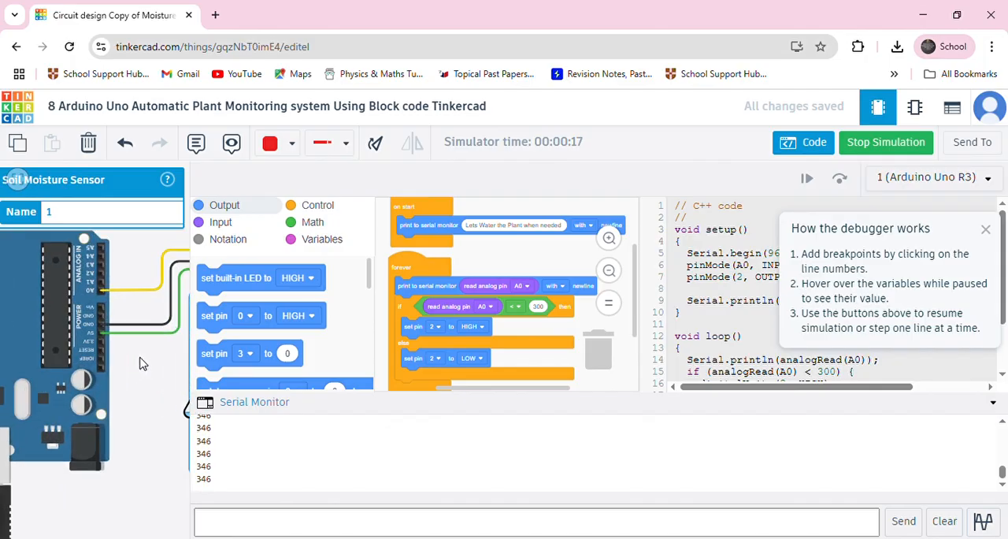
pyautogui.scroll(2, 142, 364)
pyautogui.scroll(2, 141, 364)
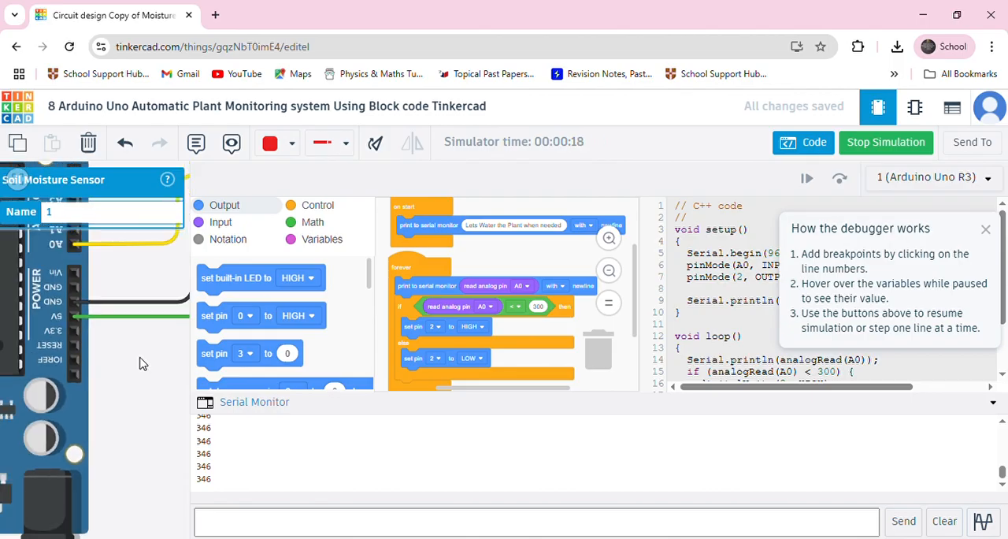
pyautogui.scroll(-10, 142, 364)
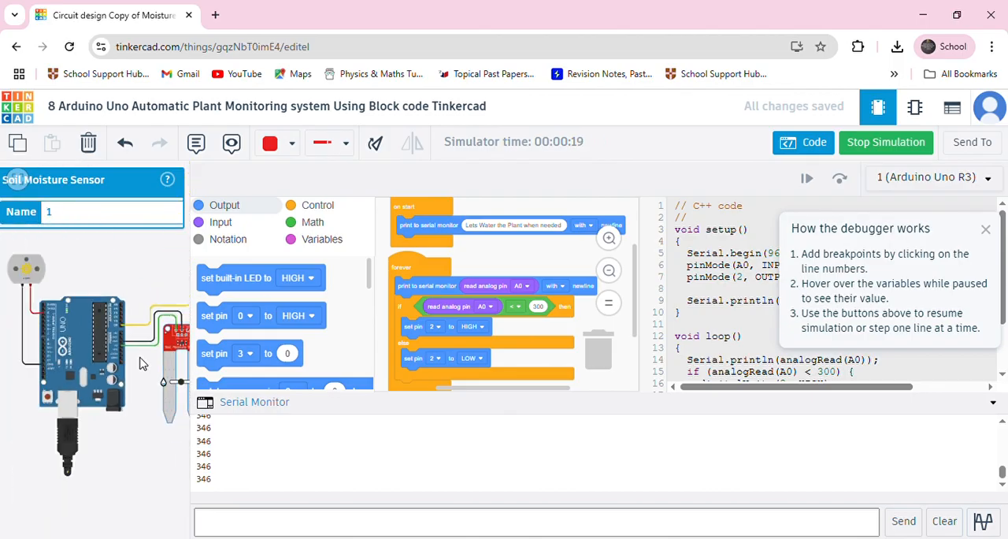
pyautogui.moveTo(130, 413); pyautogui.dragTo(87, 429)
pyautogui.scroll(2, 18, 314)
pyautogui.scroll(2, 19, 313)
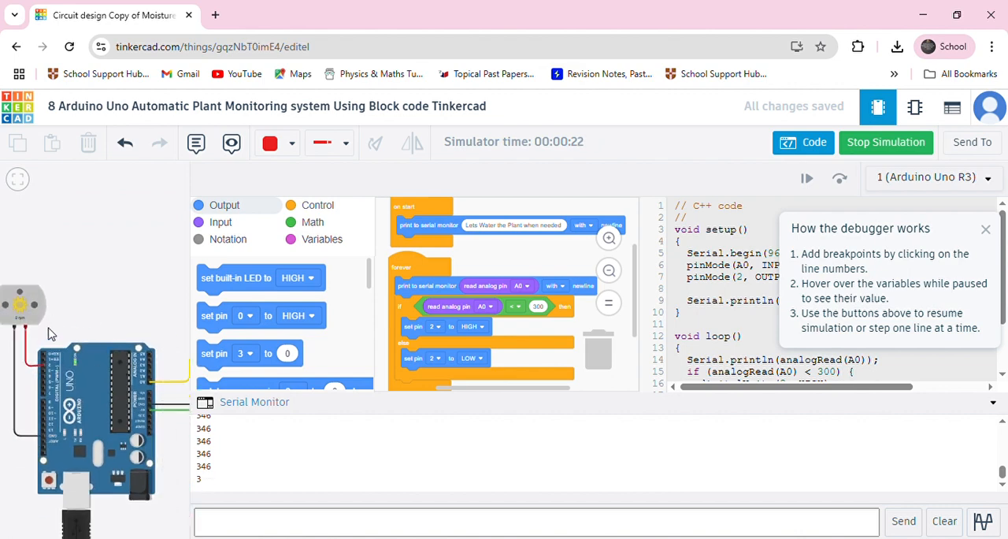
pyautogui.scroll(1, 26, 331)
pyautogui.scroll(1, 26, 331)
pyautogui.scroll(1, 30, 319)
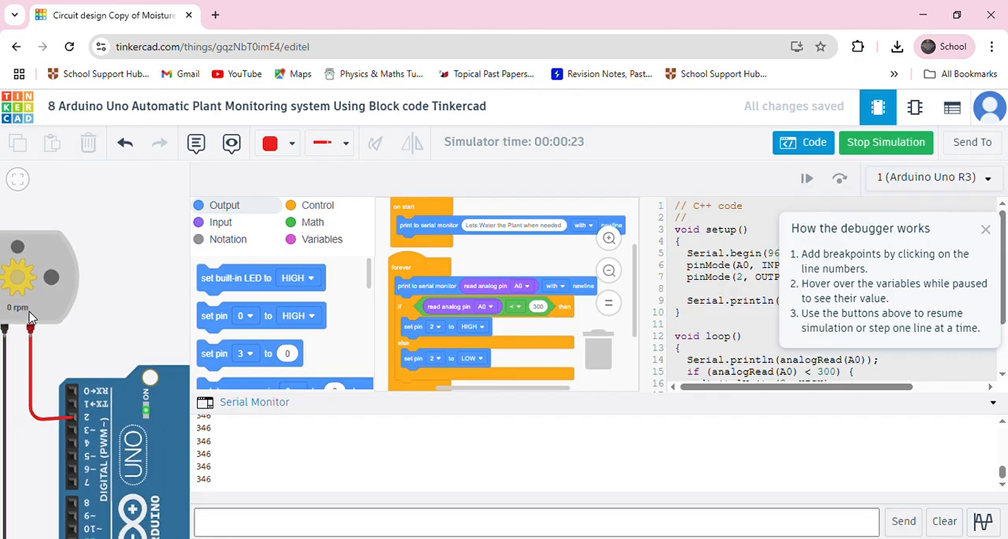
pyautogui.moveTo(122, 305); pyautogui.dragTo(99, 267)
pyautogui.scroll(-3, 104, 266)
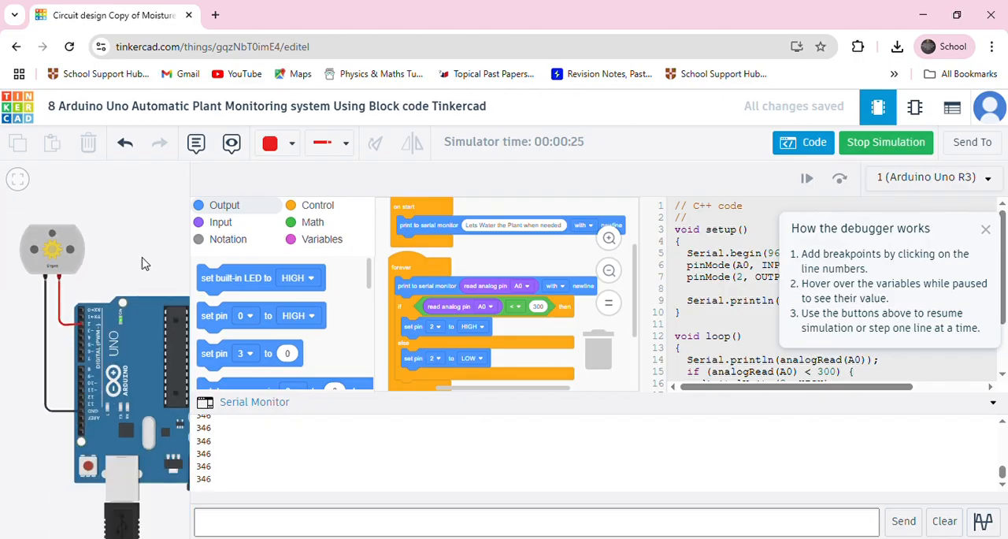
pyautogui.moveTo(162, 283); pyautogui.dragTo(80, 323)
pyautogui.scroll(-3, 122, 315)
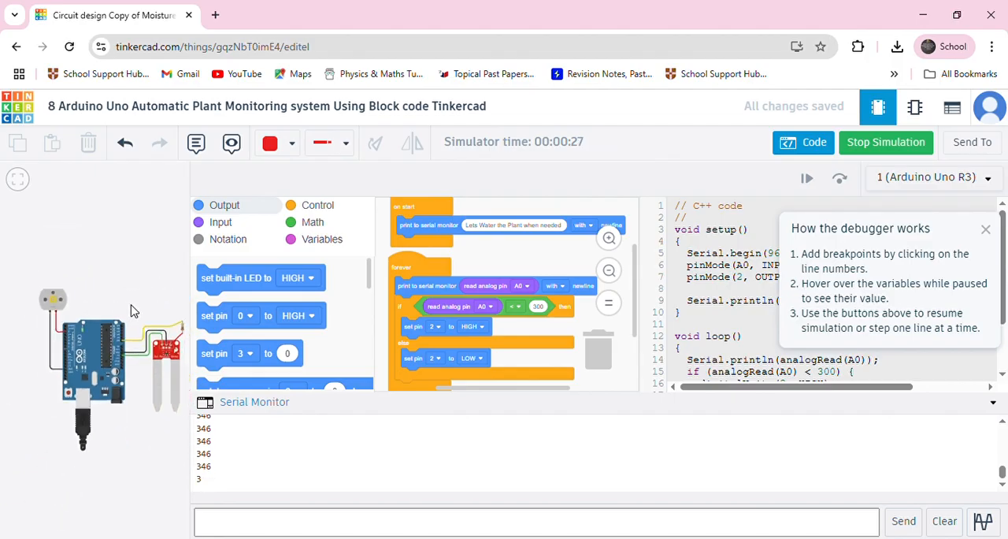
pyautogui.moveTo(145, 300); pyautogui.dragTo(129, 323)
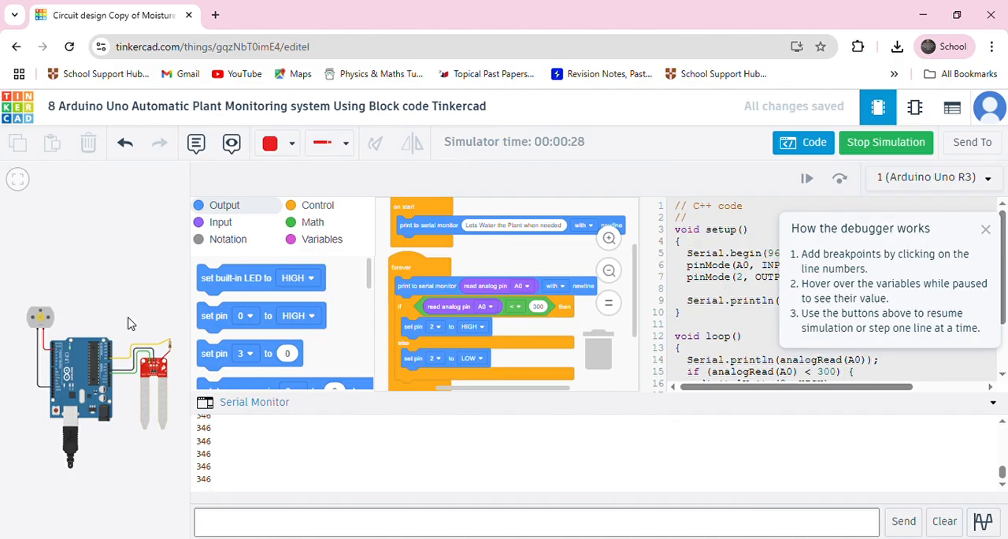
# Stop the simulation and close the code editor with its serial monitor.
pyautogui.scroll(3, 104, 349)
pyautogui.scroll(-3, 126, 353)
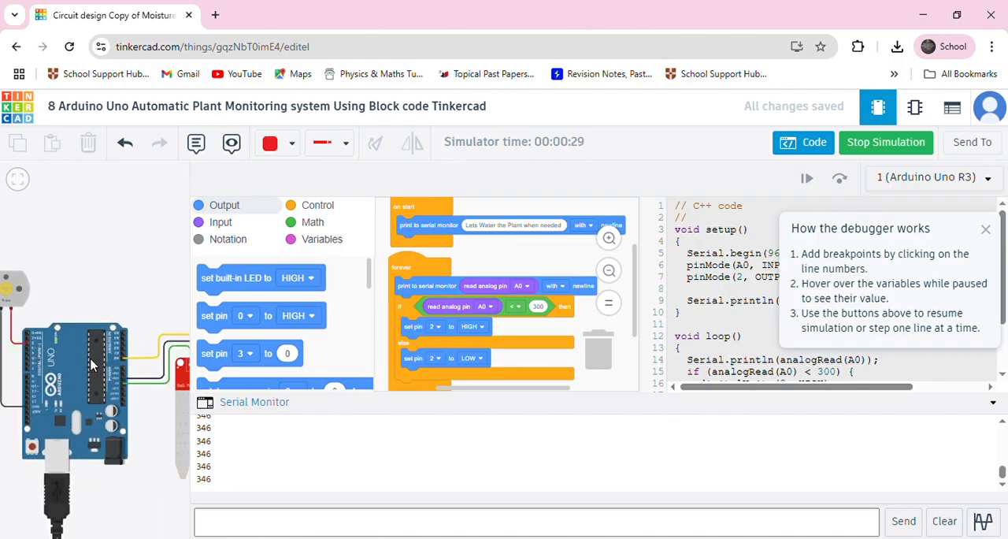
pyautogui.click(176, 347)
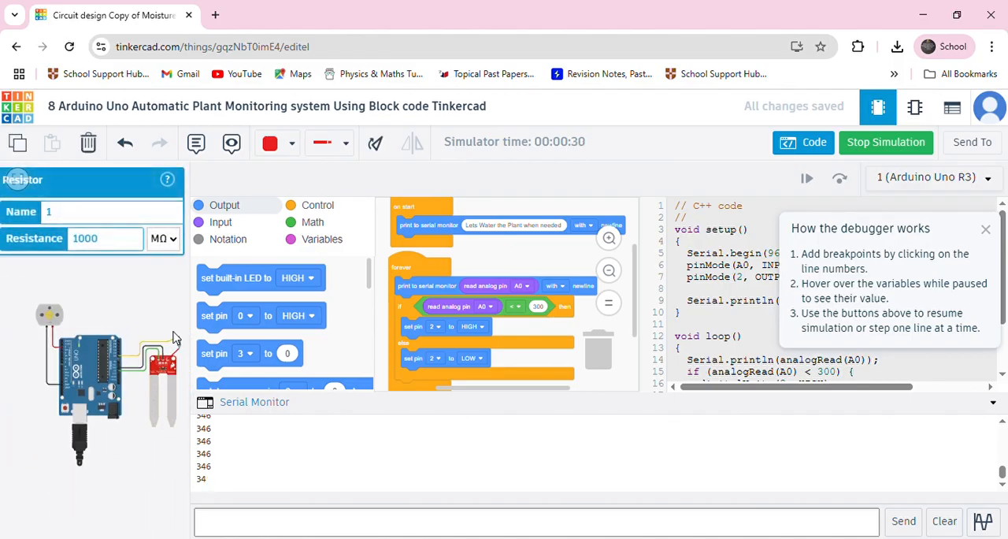
pyautogui.click(122, 241)
pyautogui.click(893, 140)
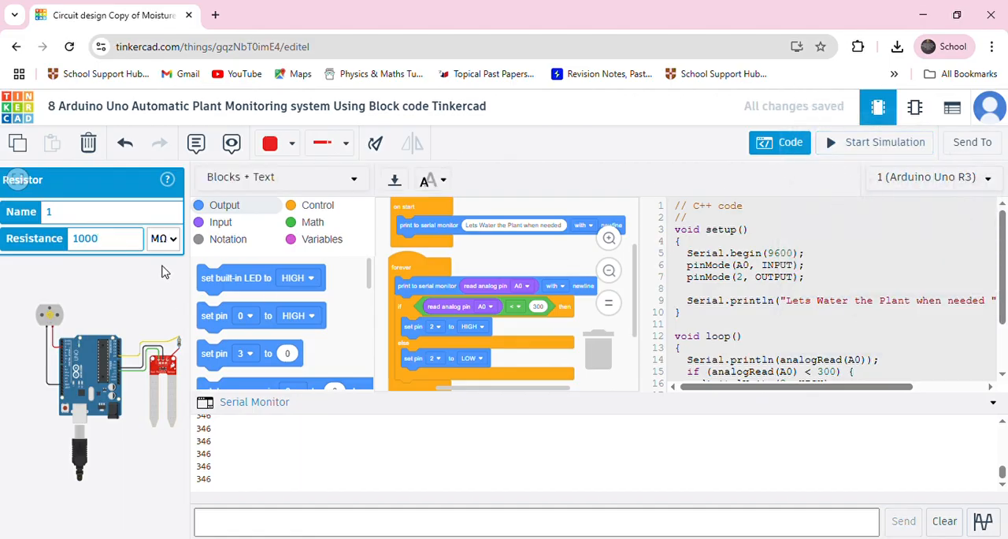
pyautogui.click(155, 299)
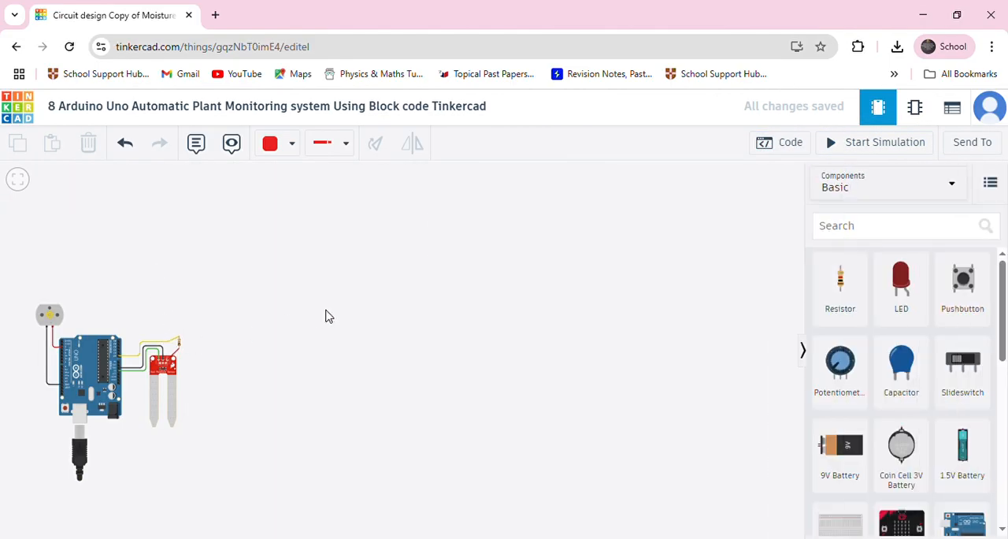
# Move the Arduino Uno slightly closer to the soil moisture sensor.
pyautogui.click(178, 349)
pyautogui.scroll(6, 150, 346)
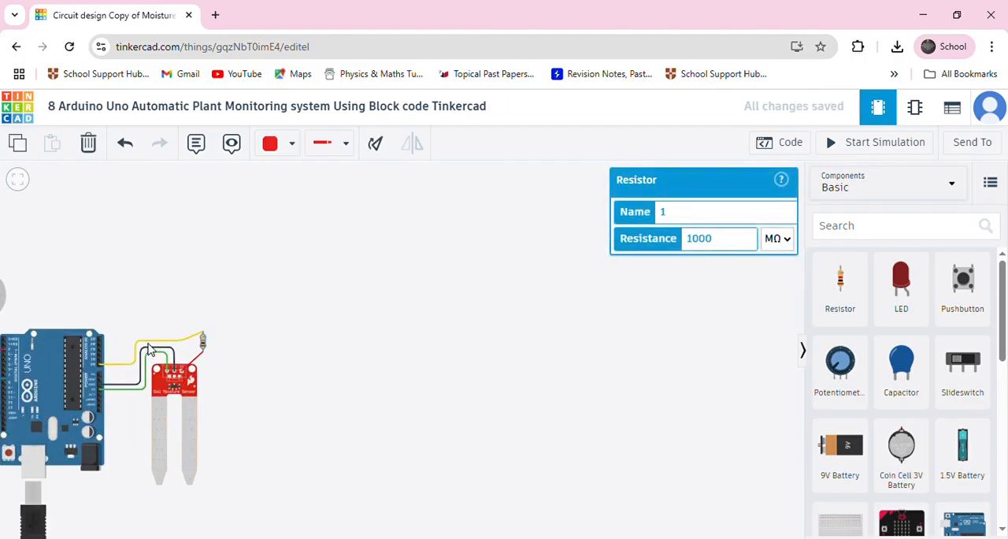
pyautogui.scroll(-5, 118, 362)
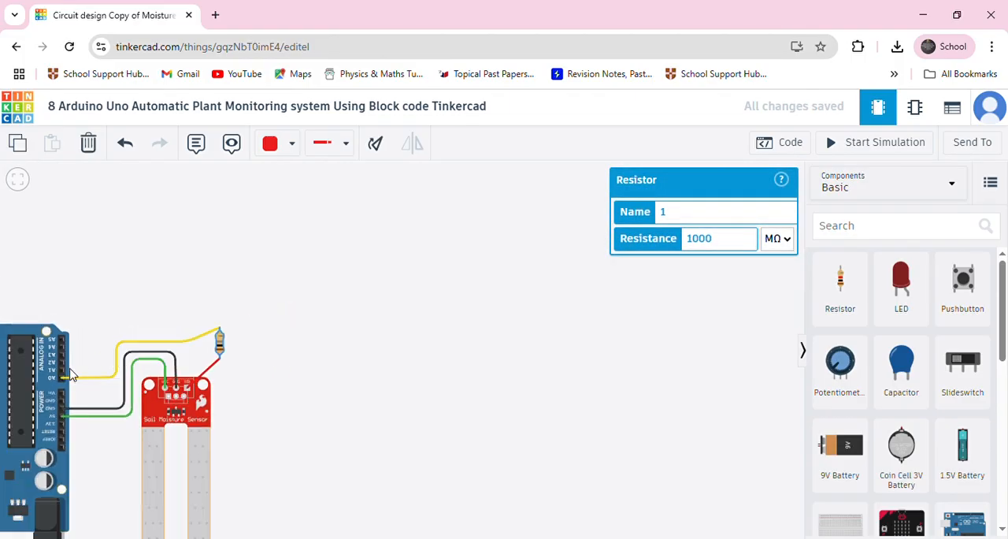
pyautogui.click(17, 433)
pyautogui.scroll(3, 110, 391)
pyautogui.moveTo(111, 386); pyautogui.dragTo(39, 445)
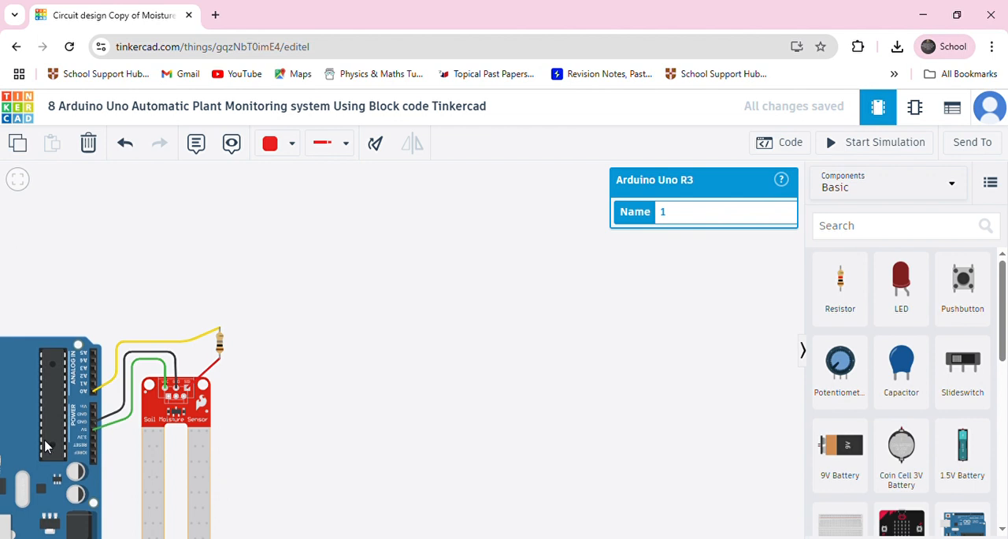
# Replace the resistor and its wires with a direct yellow wire from the sensor's signal pin to Arduino pin A0.
pyautogui.scroll(-1, 41, 442)
pyautogui.moveTo(129, 296); pyautogui.dragTo(326, 259)
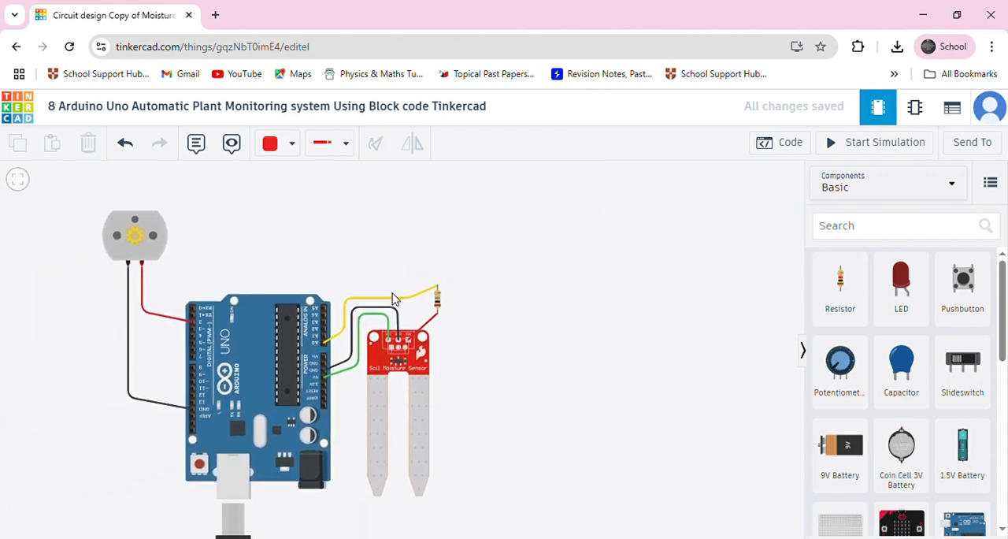
pyautogui.click(439, 305)
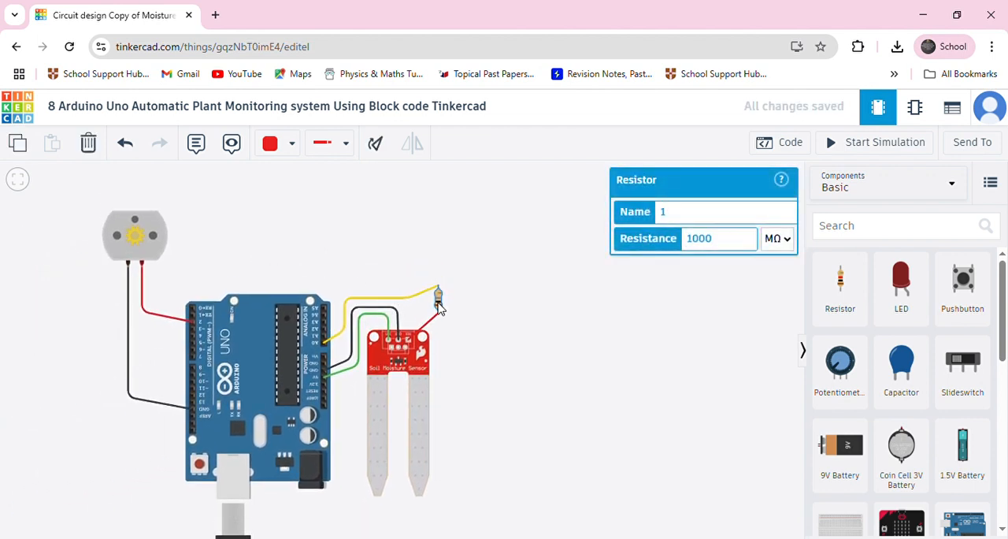
pyautogui.press('Delete')
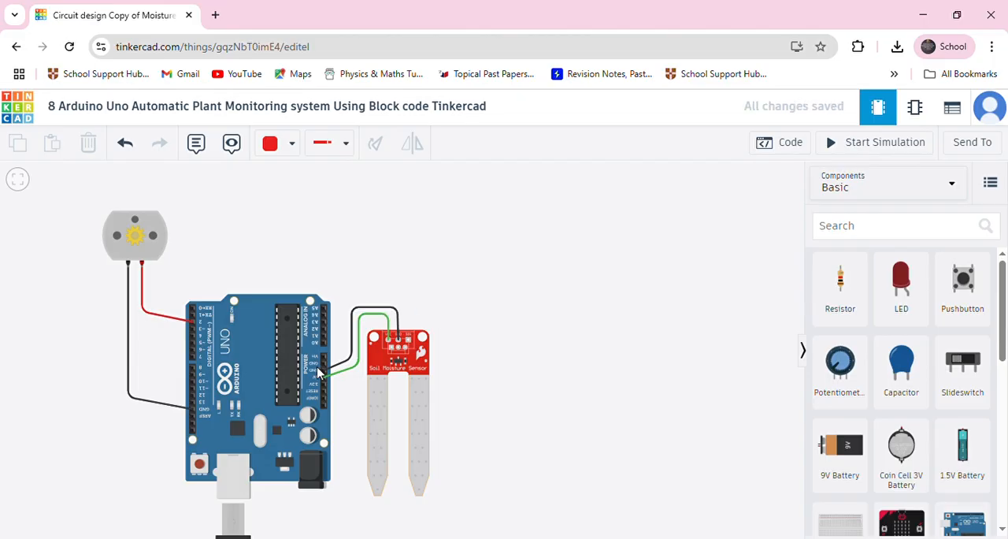
pyautogui.click(273, 144)
pyautogui.click(307, 269)
pyautogui.click(406, 343)
pyautogui.click(408, 294)
pyautogui.click(344, 293)
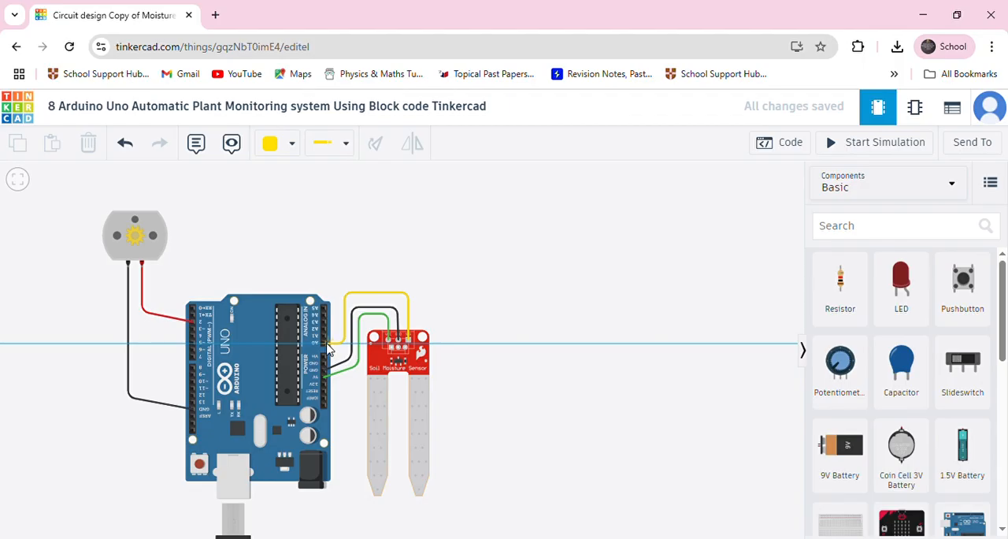
pyautogui.click(324, 343)
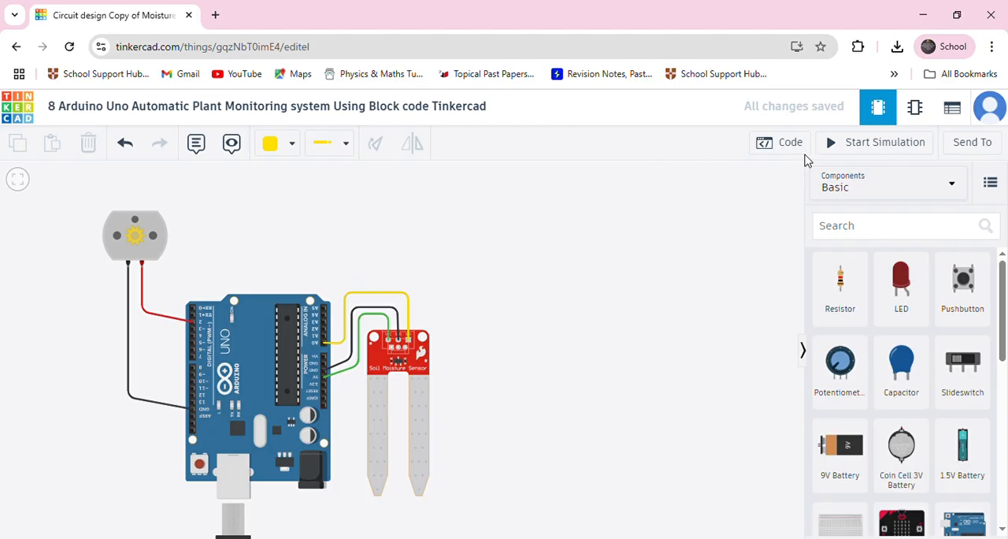
# Run the simulation and raise the soil moisture to about mid-range to check the DC motor's speed.
pyautogui.click(857, 143)
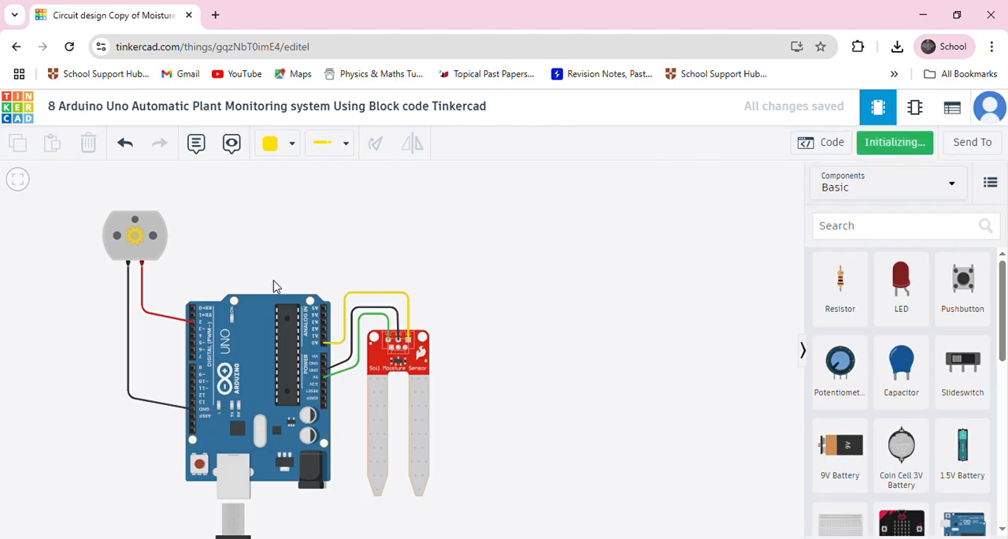
pyautogui.click(371, 381)
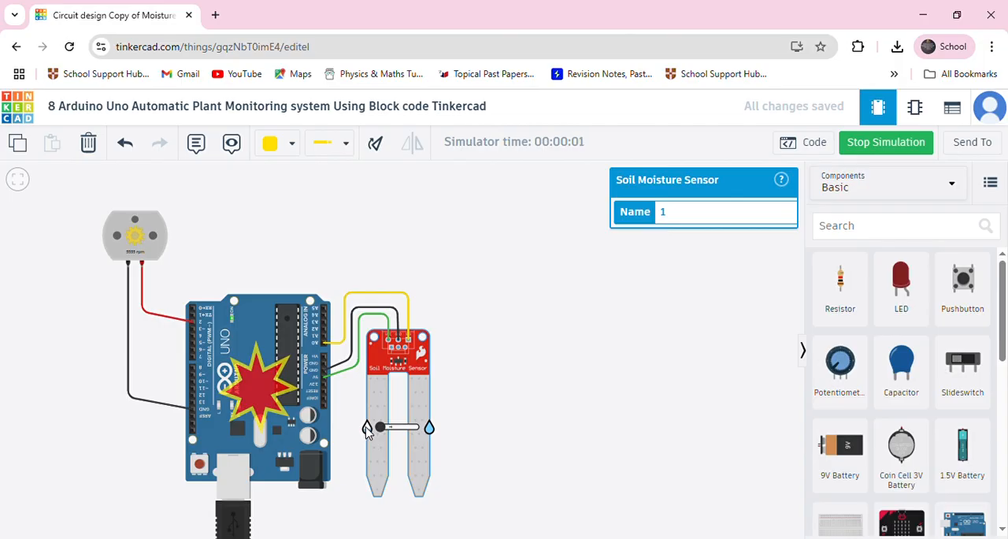
pyautogui.moveTo(380, 431); pyautogui.dragTo(402, 432)
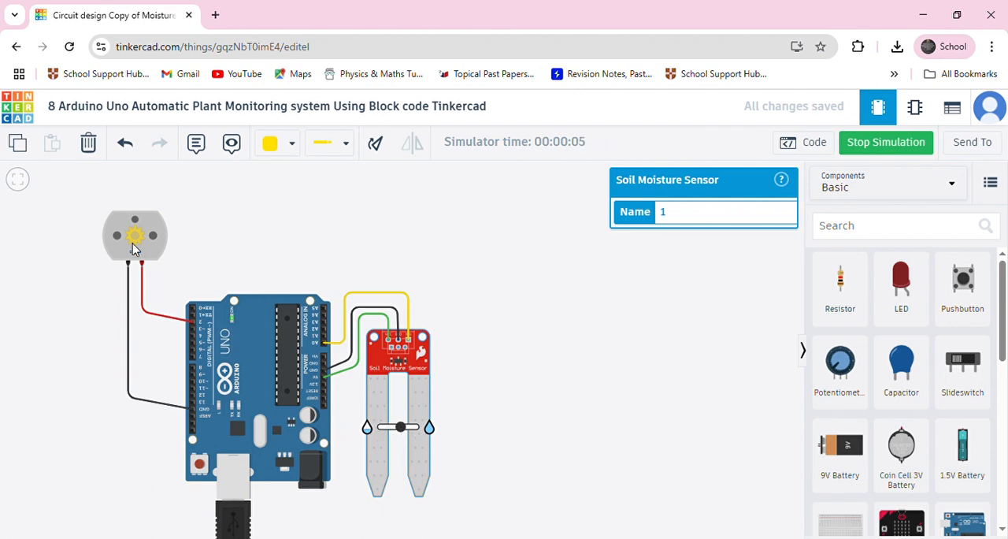
pyautogui.scroll(2, 121, 240)
pyautogui.scroll(1, 124, 242)
pyautogui.scroll(-1, 142, 255)
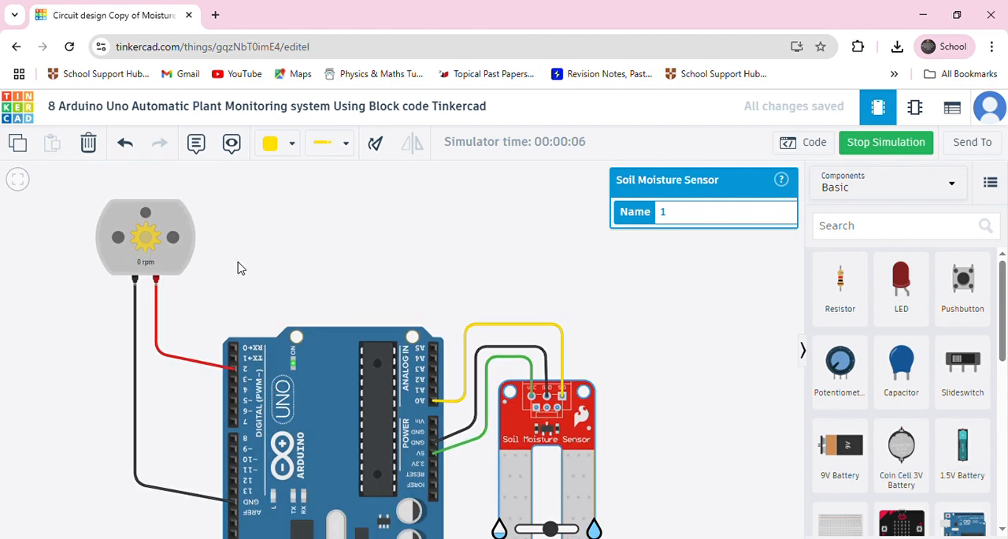
pyautogui.scroll(-1, 146, 270)
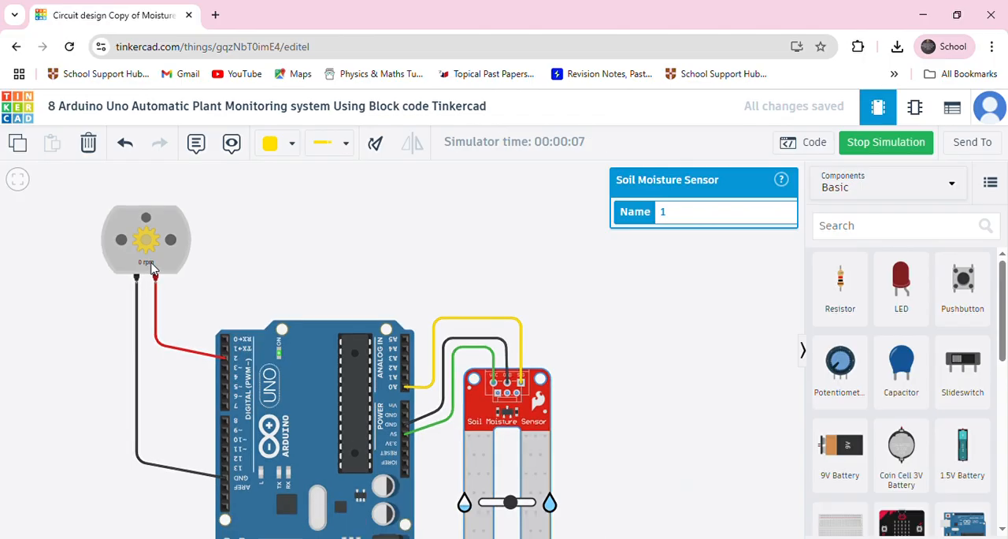
pyautogui.scroll(-2, 195, 263)
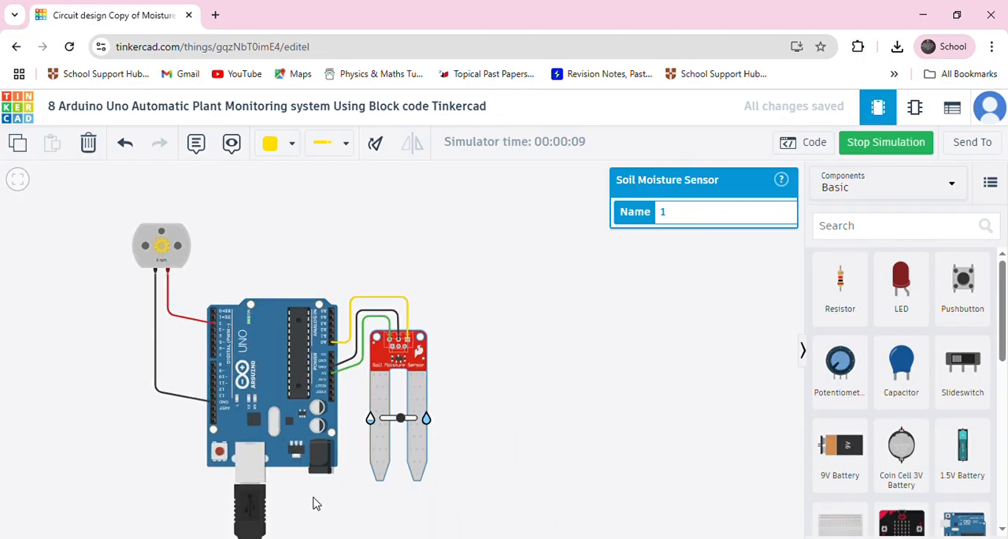
pyautogui.click(314, 498)
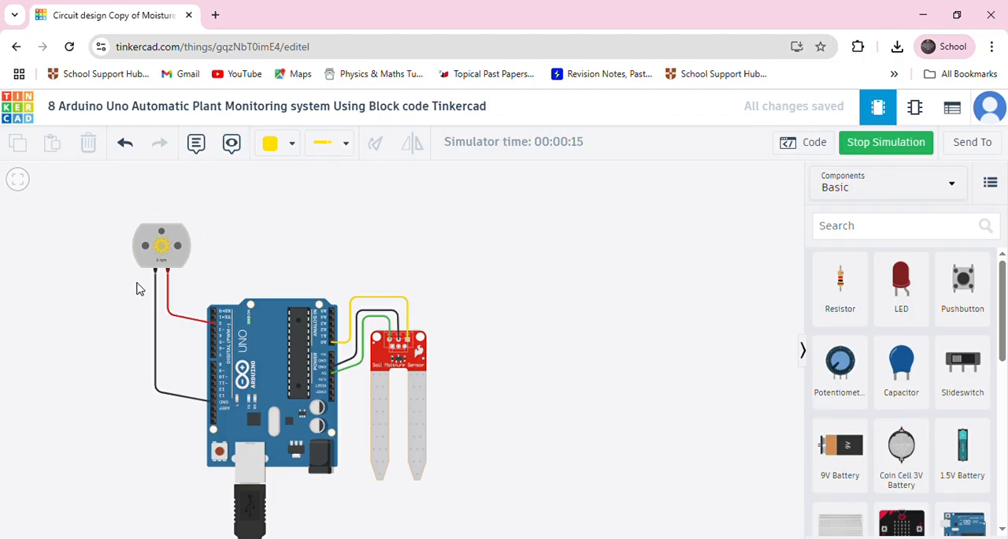
# Lower the simulated soil moisture to just below mid-range and check how the Arduino Uno and motor respond.
pyautogui.click(381, 434)
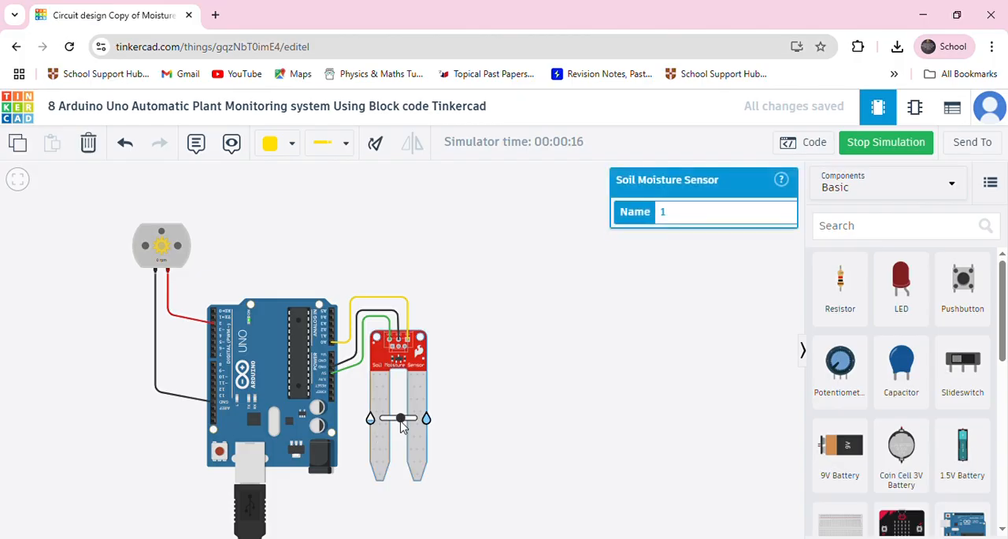
pyautogui.moveTo(402, 418)
pyautogui.mouseDown()
pyautogui.moveTo(413, 418)
pyautogui.moveTo(383, 420)
pyautogui.moveTo(396, 421)
pyautogui.mouseUp()
pyautogui.moveTo(240, 375)
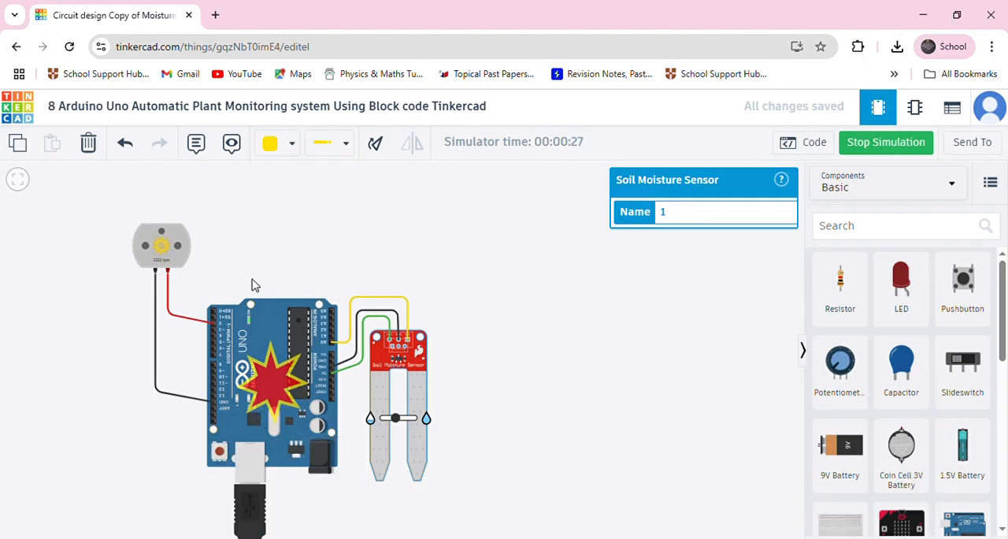
# Raise the simulated soil moisture in stages to nearly its maximum and check the DC motor's speed.
pyautogui.scroll(-1, 253, 284)
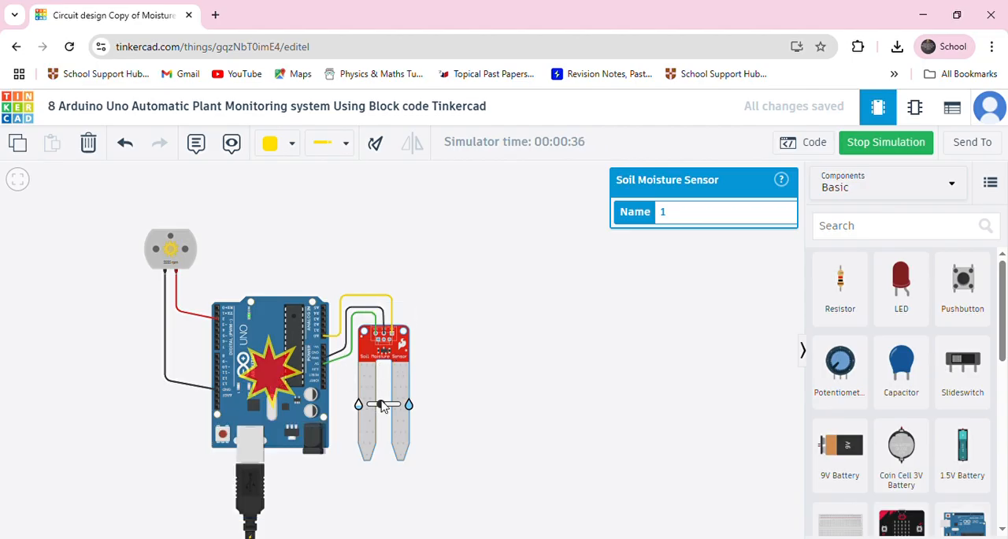
pyautogui.moveTo(379, 406)
pyautogui.mouseDown()
pyautogui.moveTo(369, 407)
pyautogui.moveTo(385, 408)
pyautogui.mouseUp()
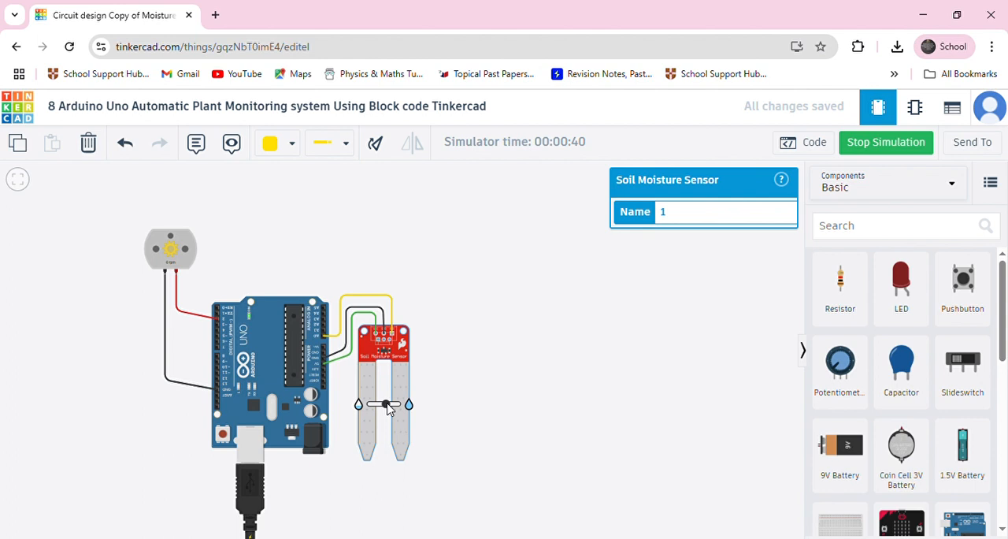
pyautogui.moveTo(398, 408)
pyautogui.mouseDown()
pyautogui.moveTo(381, 409)
pyautogui.moveTo(406, 417)
pyautogui.mouseUp()
pyautogui.scroll(2, 170, 266)
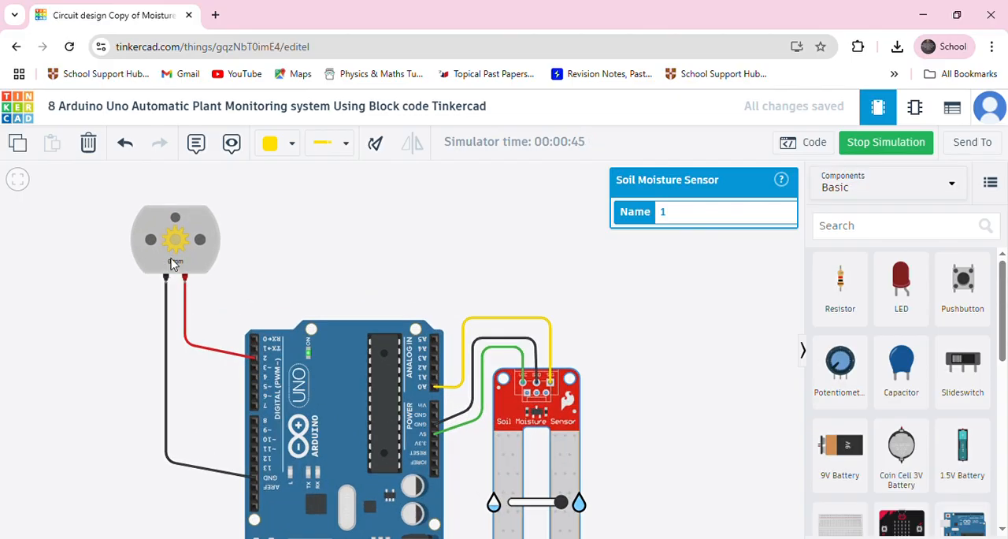
pyautogui.scroll(-2, 173, 264)
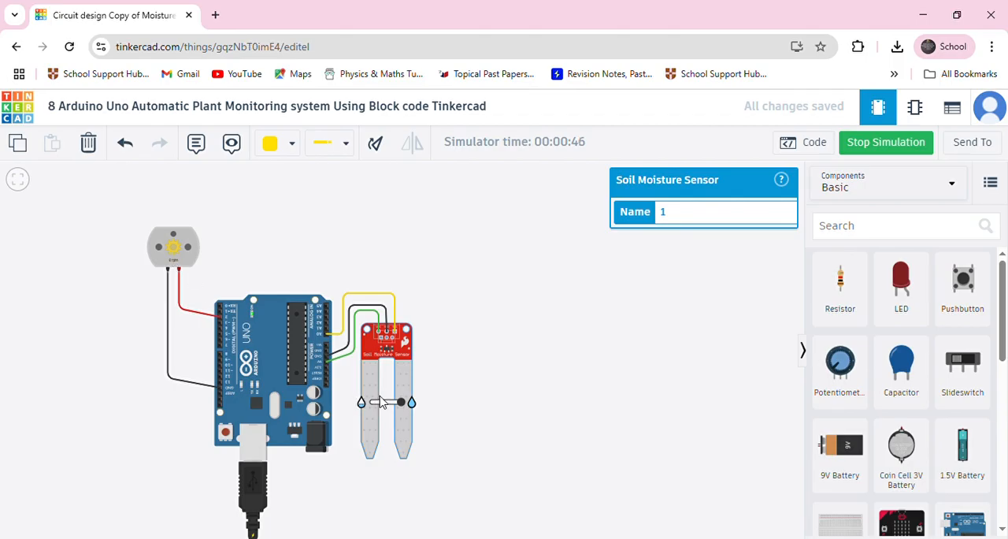
# Lower the soil moisture back to about mid-range to read the Arduino Uno's warning, and stop the simulation.
pyautogui.moveTo(402, 405); pyautogui.dragTo(386, 406)
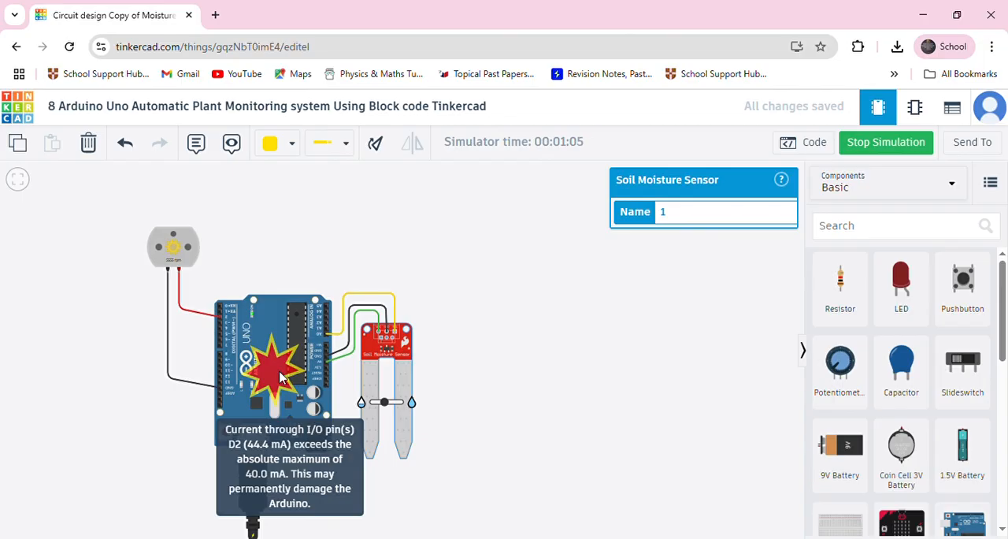
pyautogui.click(890, 147)
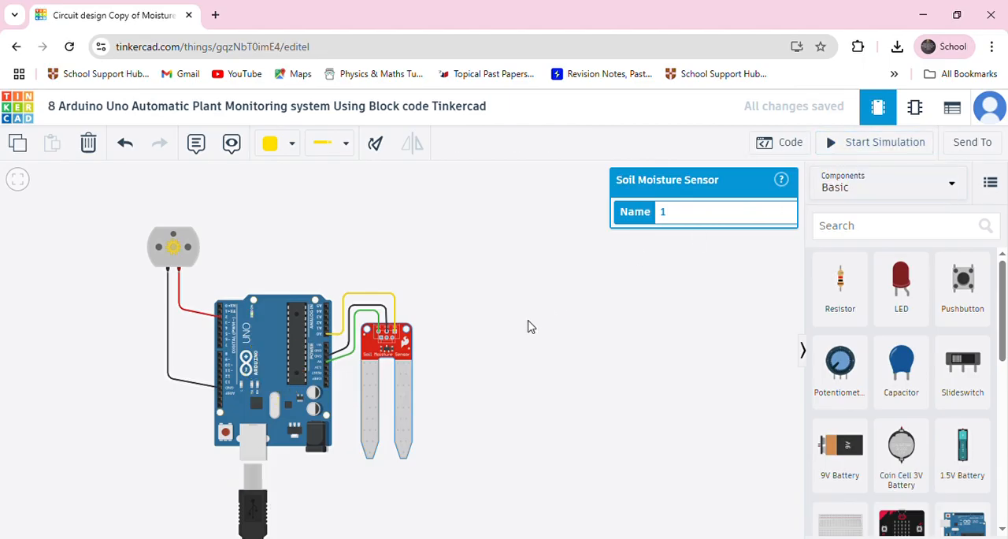